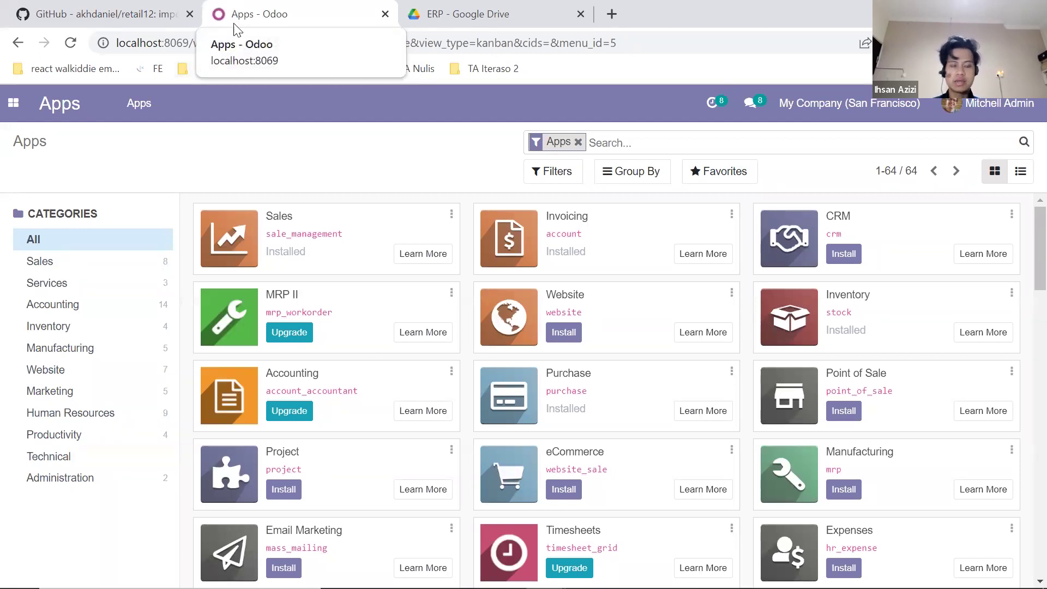
Download the akhdaniel/retail12 repository from GitHub as a ZIP archive
click(180, 8)
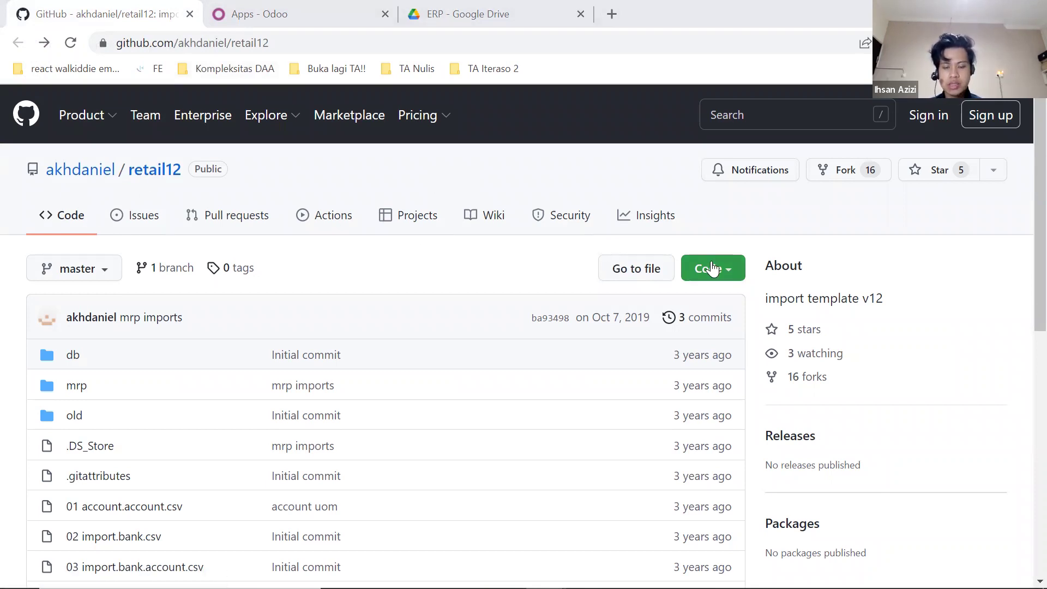
click(712, 268)
click(518, 474)
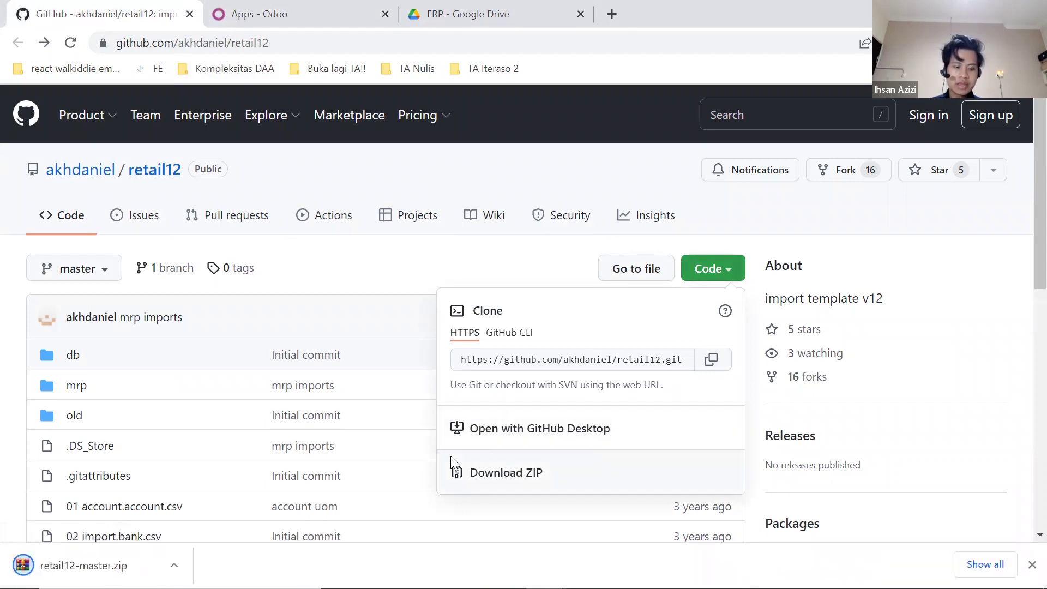
Switch to File Explorer and open the inner retail12-master folder in Downloads to show the import CSV files
mouse_move(436, 587)
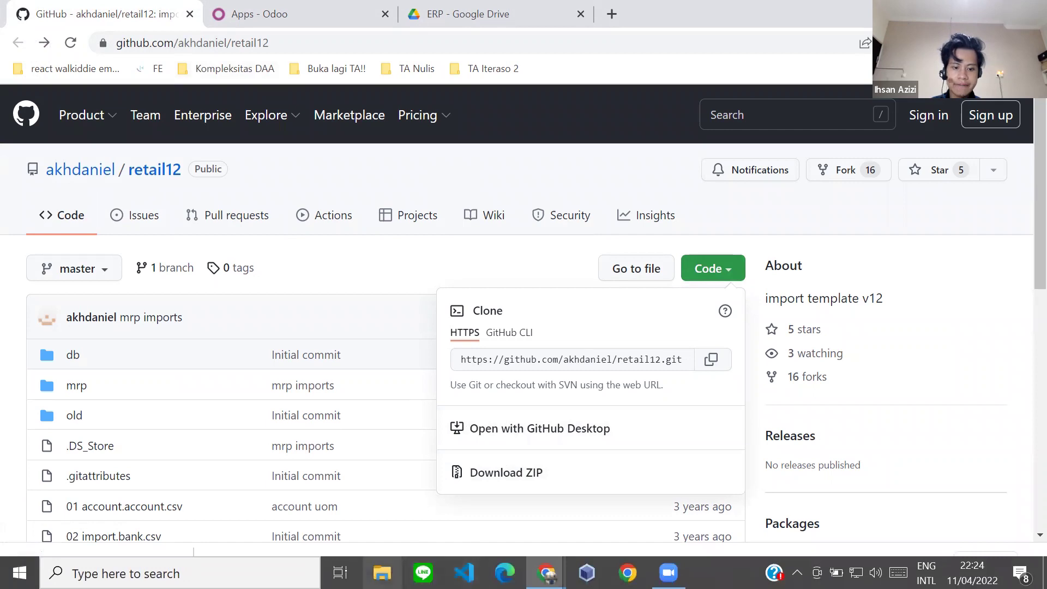
click(382, 572)
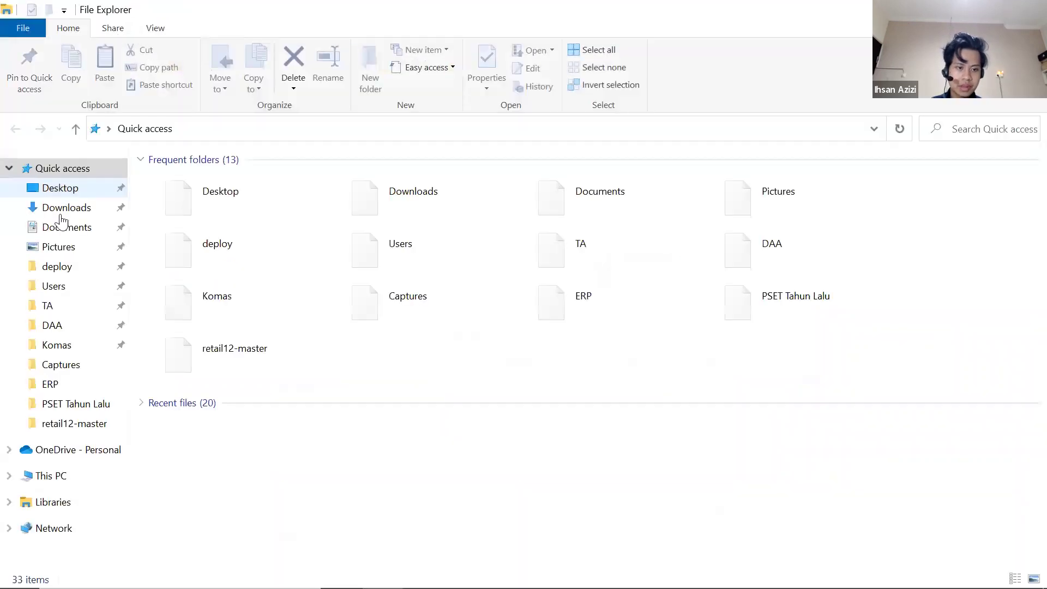
click(60, 209)
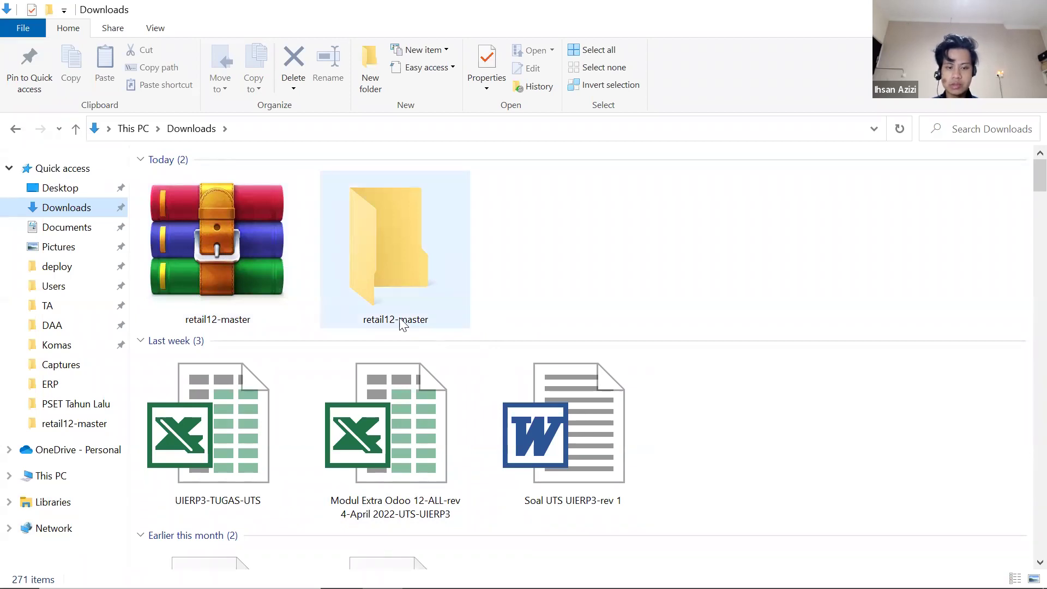
click(427, 290)
double_click(430, 296)
double_click(271, 180)
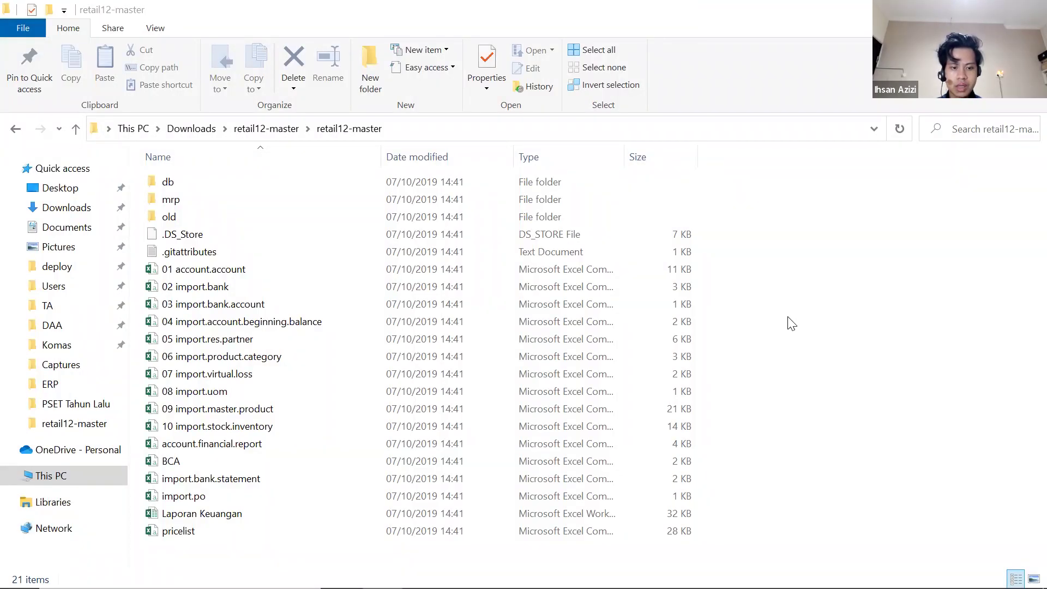
Switch back to Odoo, check the Developer Tools options in the general settings, and return to the Apps overview
key(alt+Tab)
key(alt+Tab)
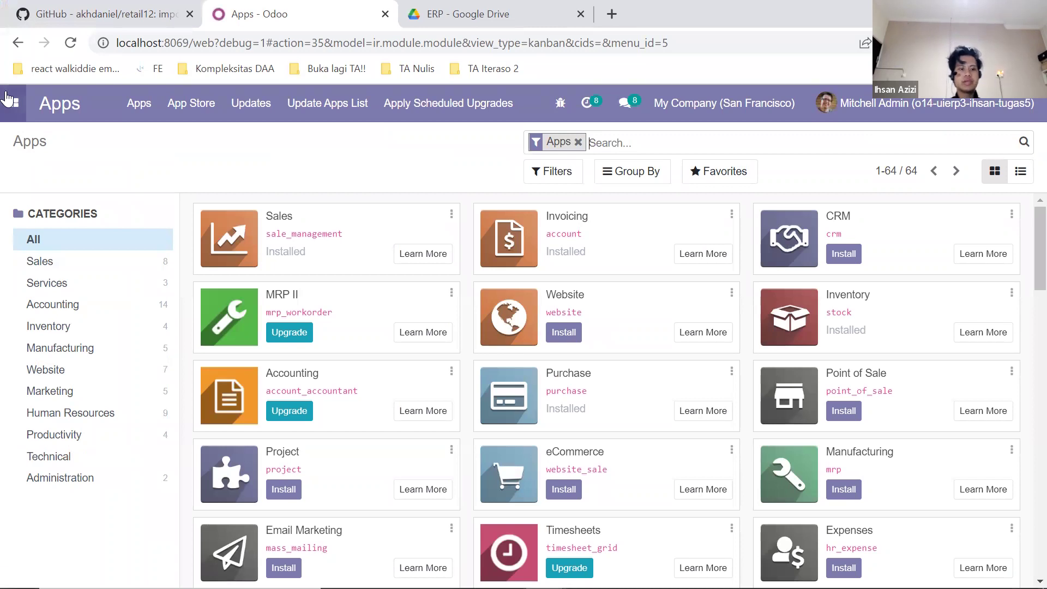
click(8, 100)
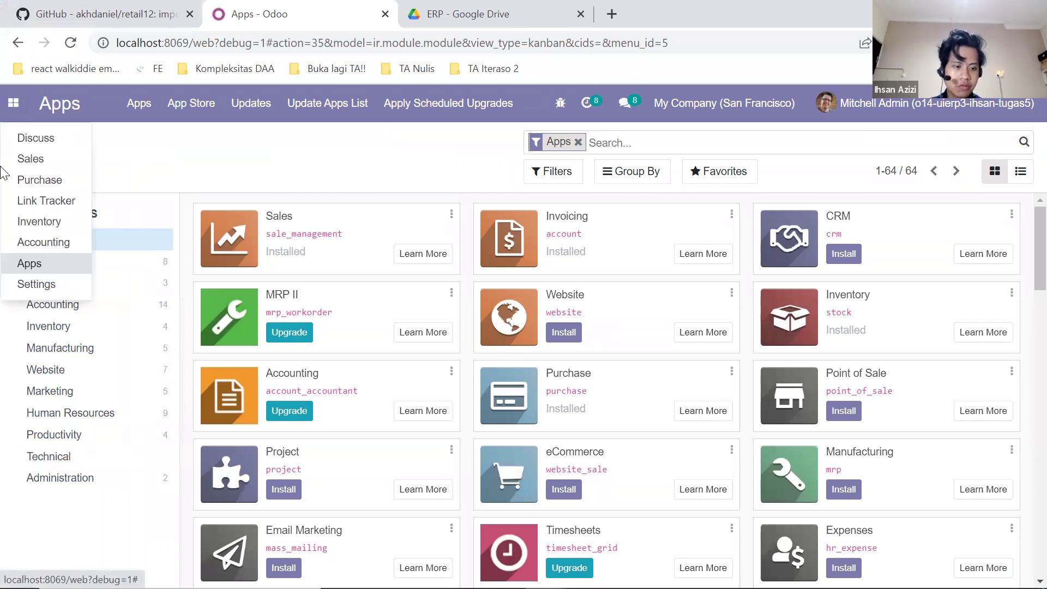
click(21, 270)
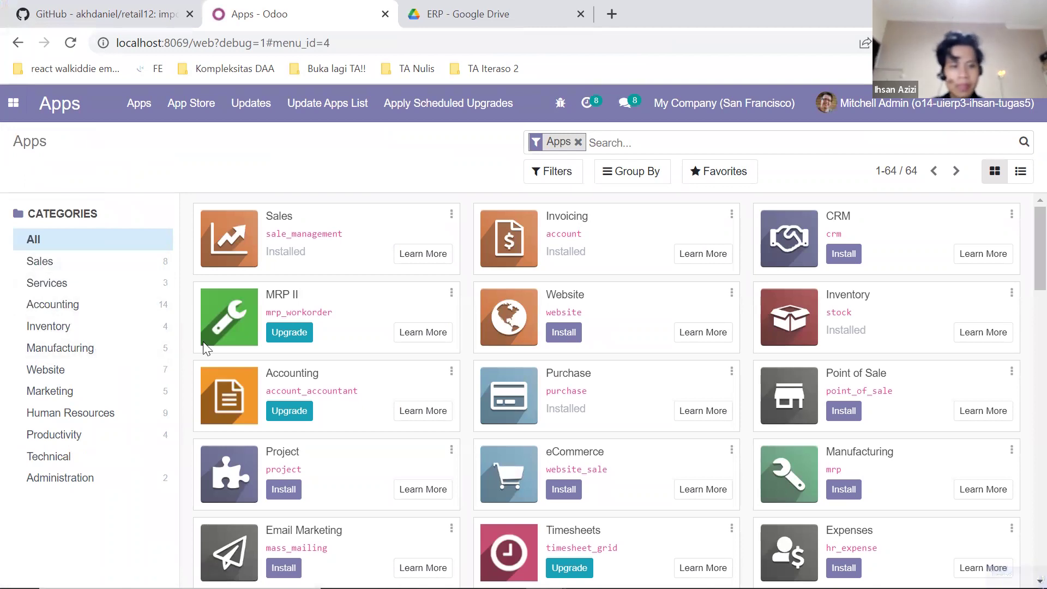
scroll(329, 320, down, 20)
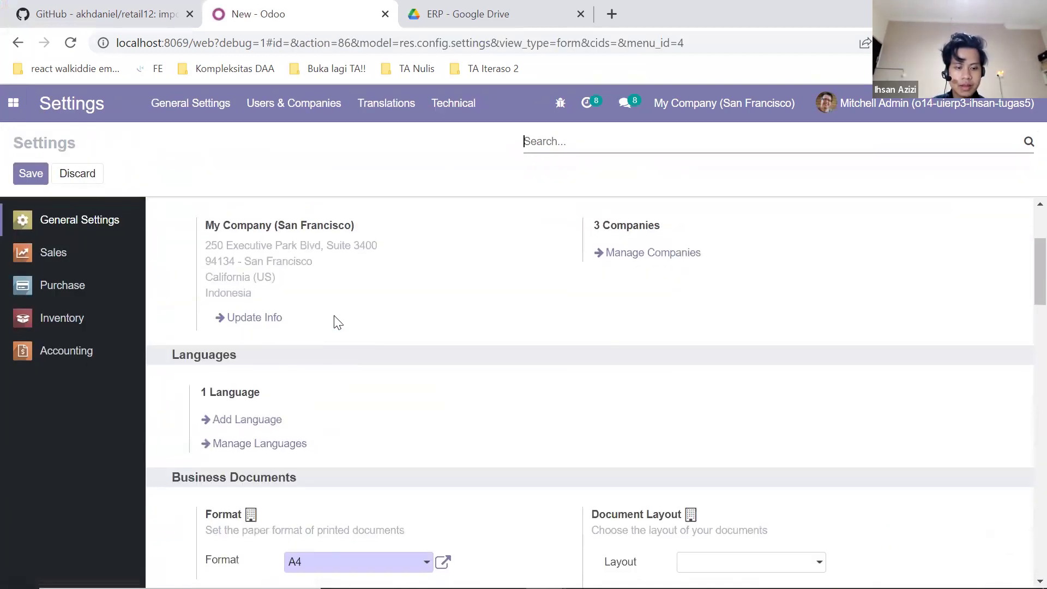
scroll(344, 321, down, 10)
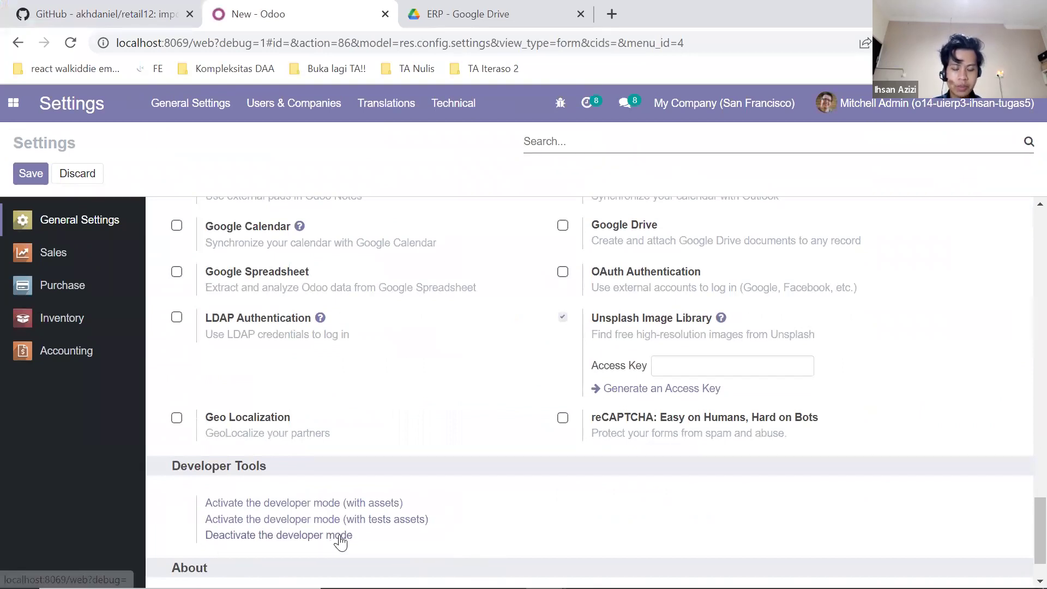
click(13, 103)
click(38, 264)
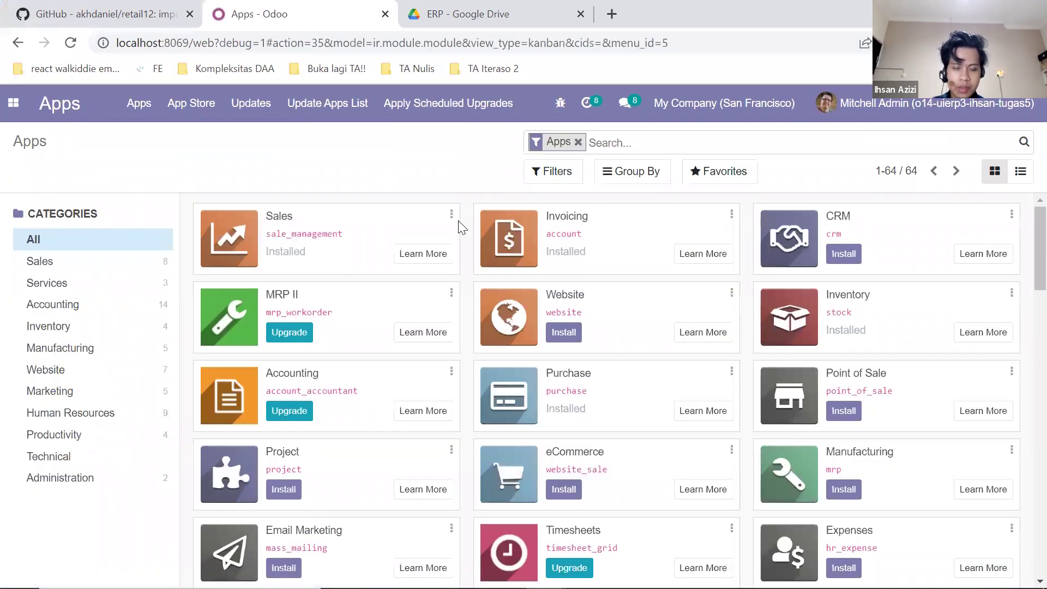
Open the Chart of Accounts from the Accounting configuration and look through the existing accounts
click(7, 112)
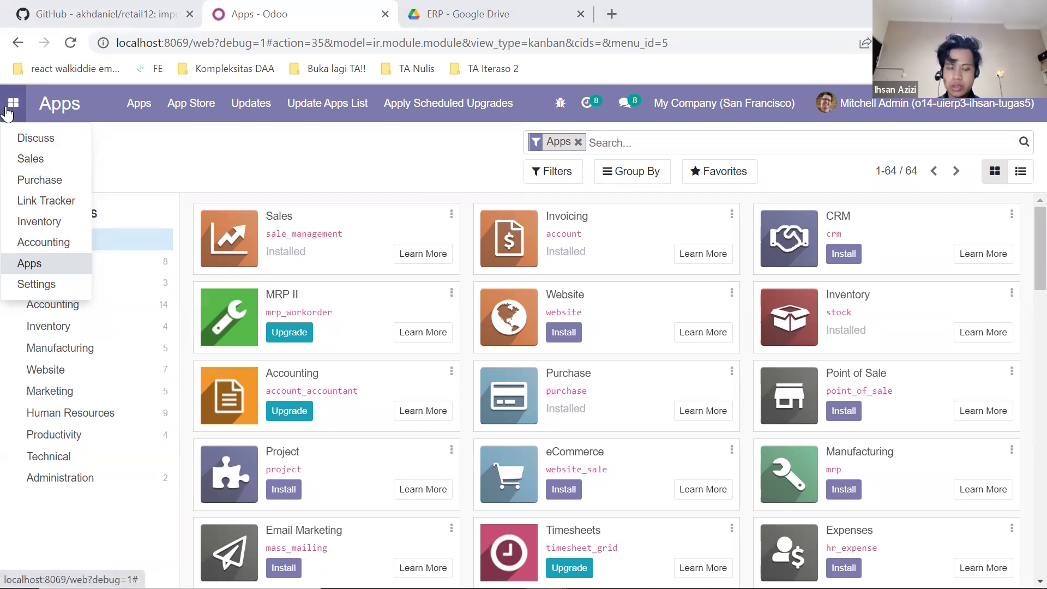
click(25, 250)
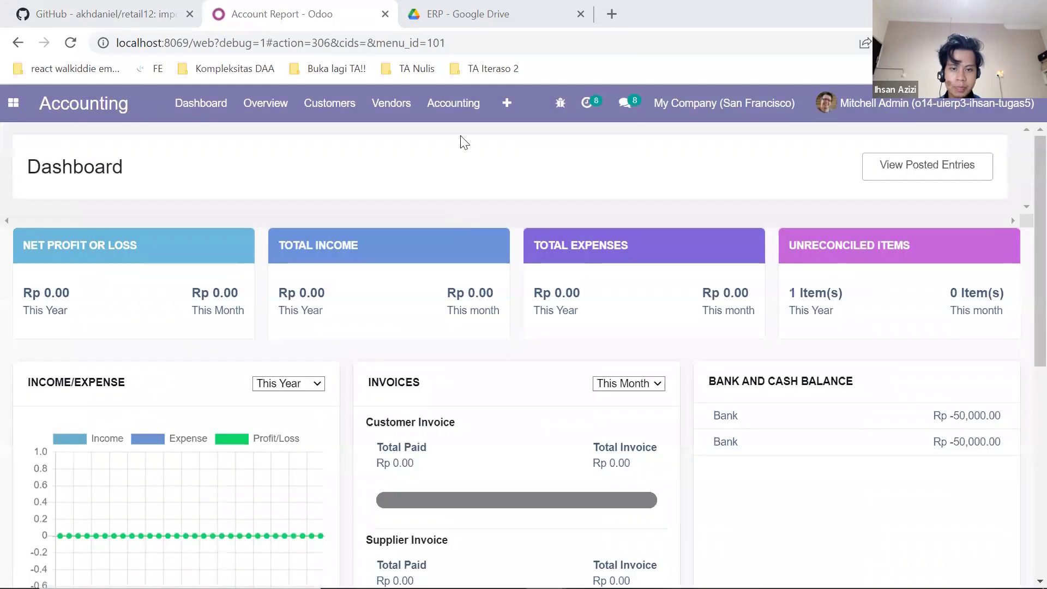
click(506, 103)
scroll(563, 351, down, 6)
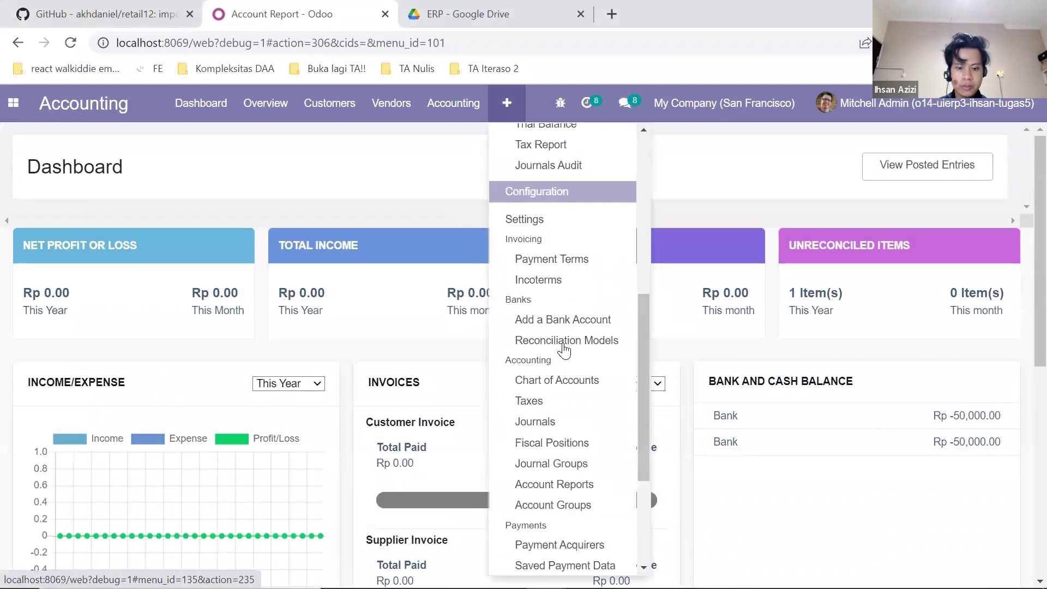
scroll(567, 338, down, 2)
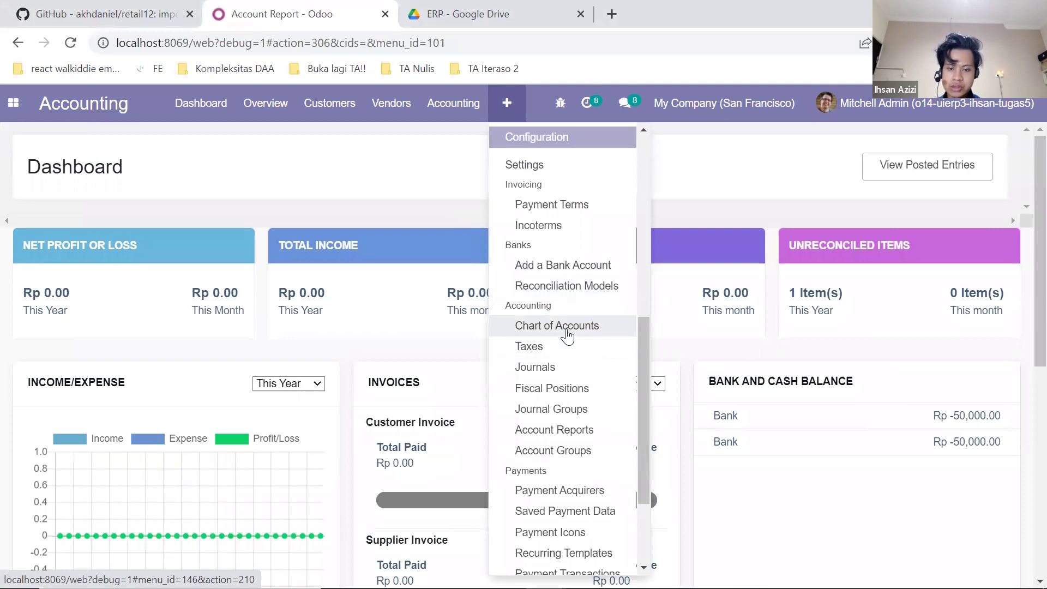
click(567, 334)
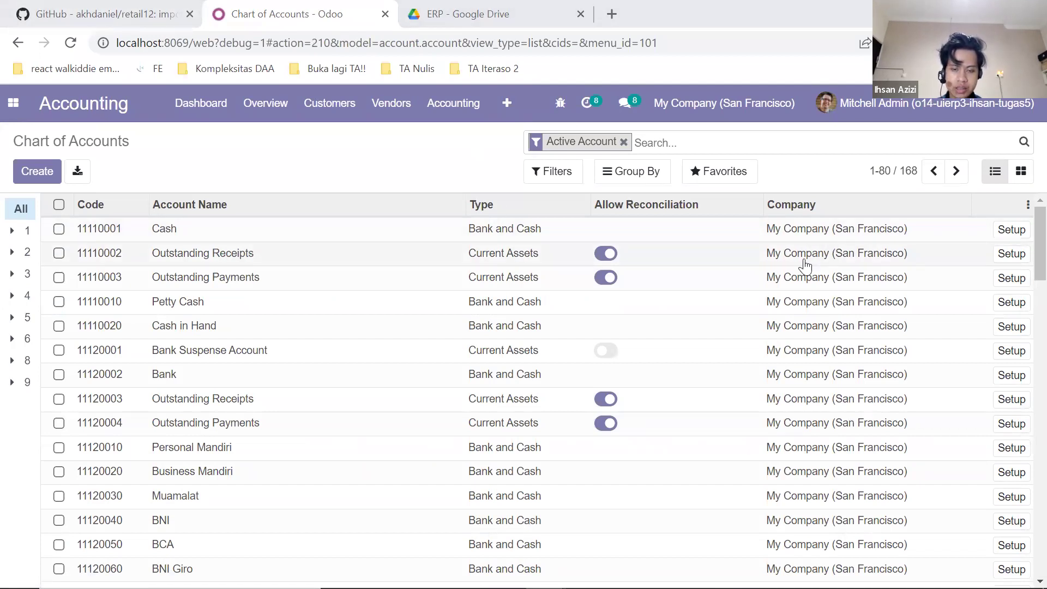
scroll(781, 277, down, 5)
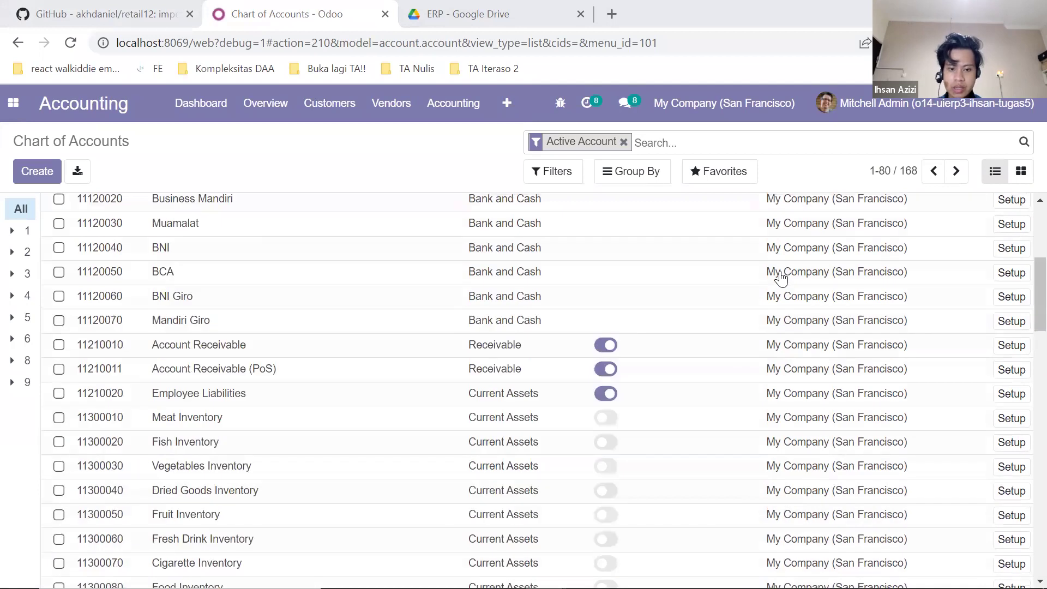
scroll(779, 273, up, 5)
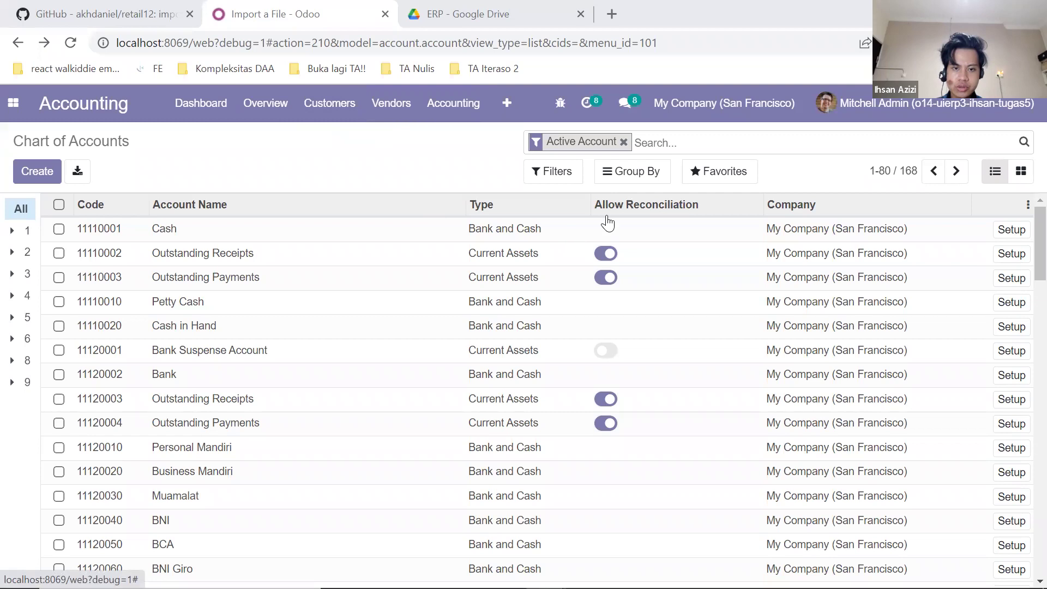
Start a record import for the Chart of Accounts and load the file 01 account.account from retail12-master
click(718, 178)
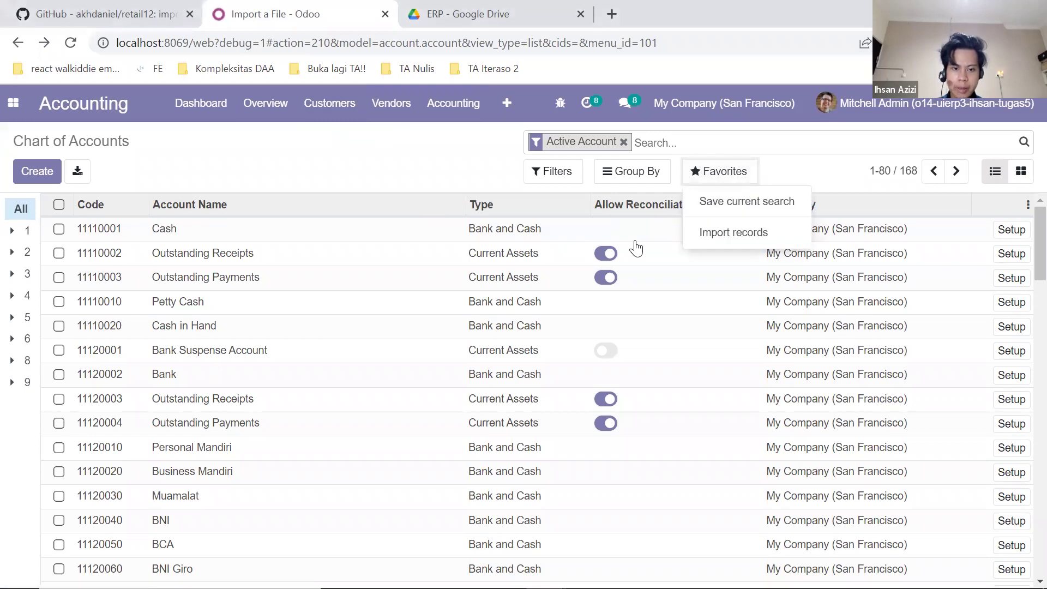
click(746, 233)
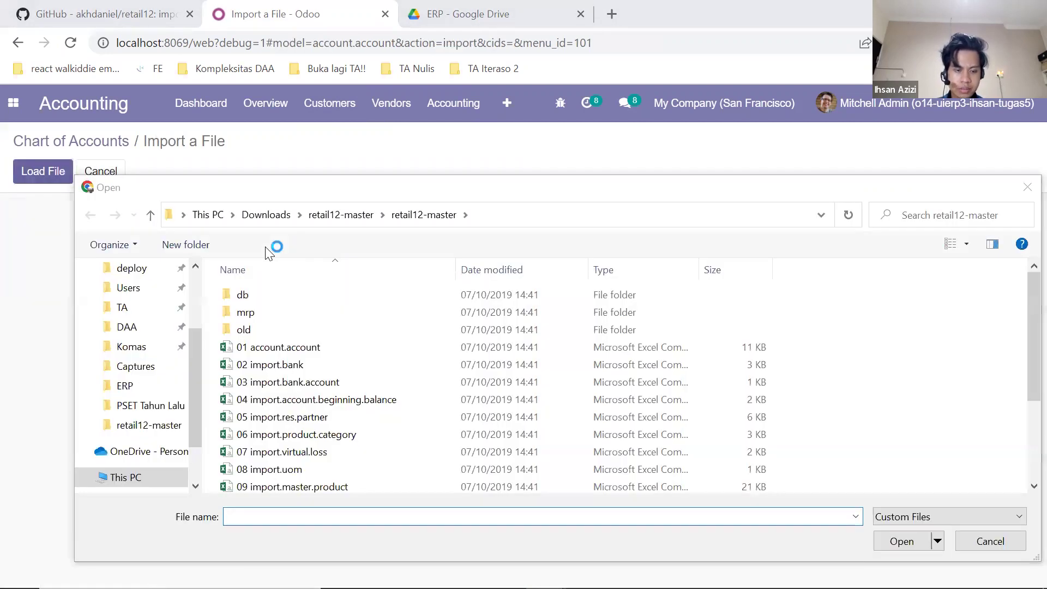
double_click(281, 349)
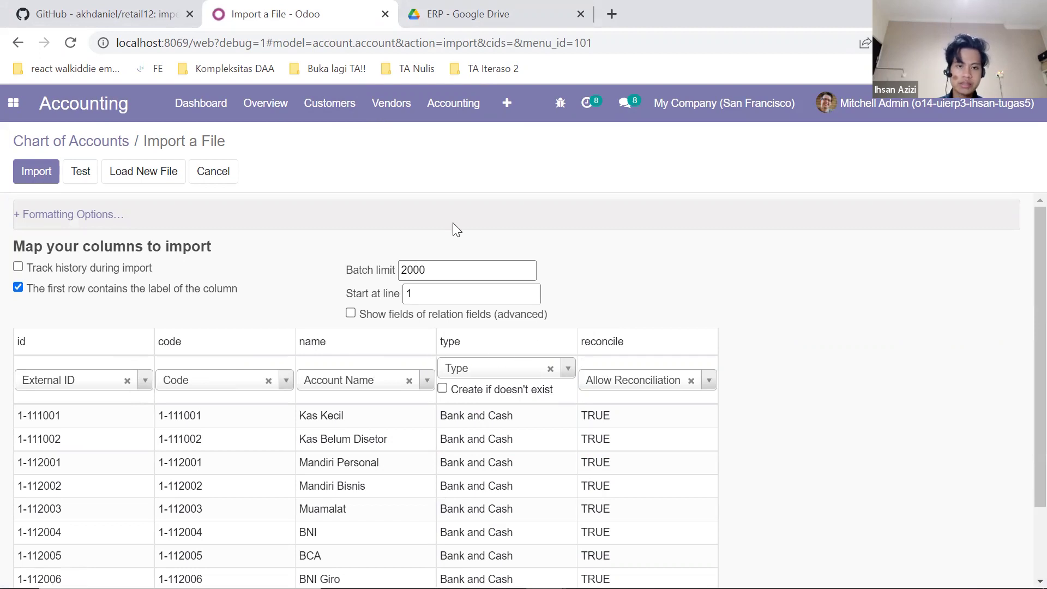
Compare the import preview with 01 account.account.csv in Google Drive and examine the format of the id column
click(457, 8)
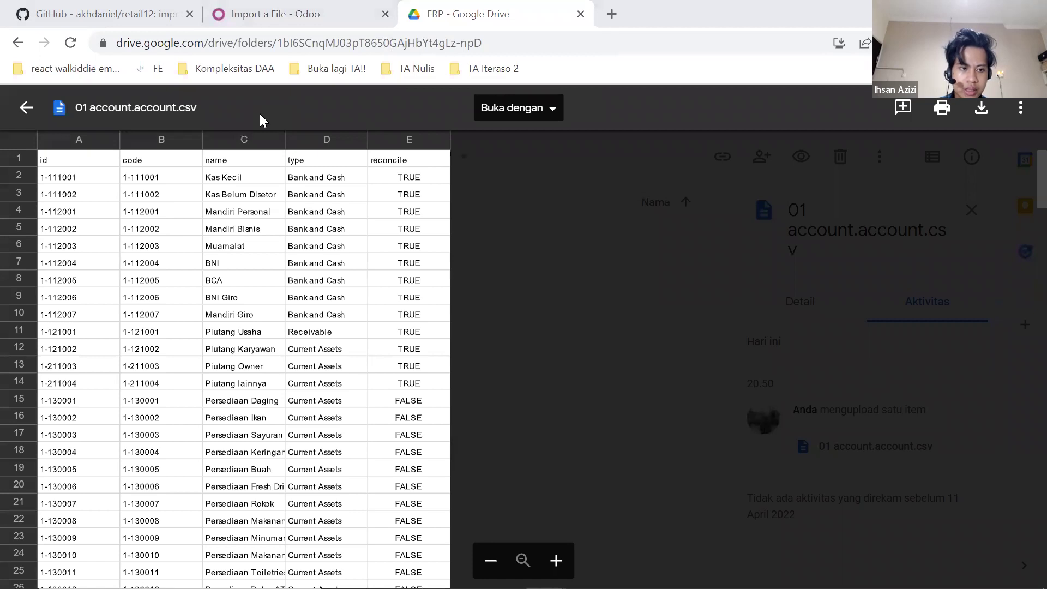
click(284, 3)
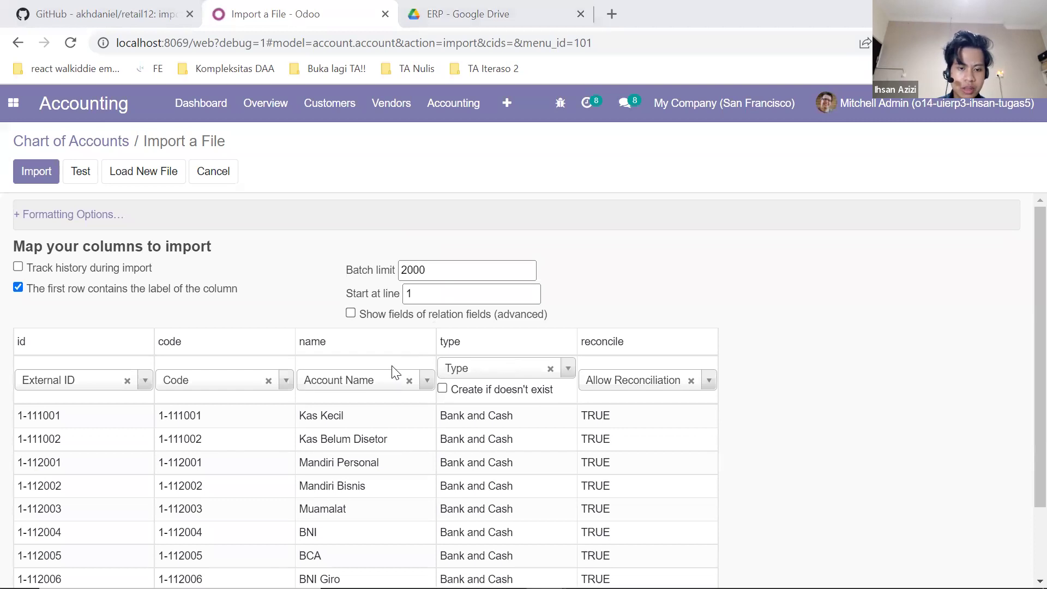
scroll(331, 333, down, 1)
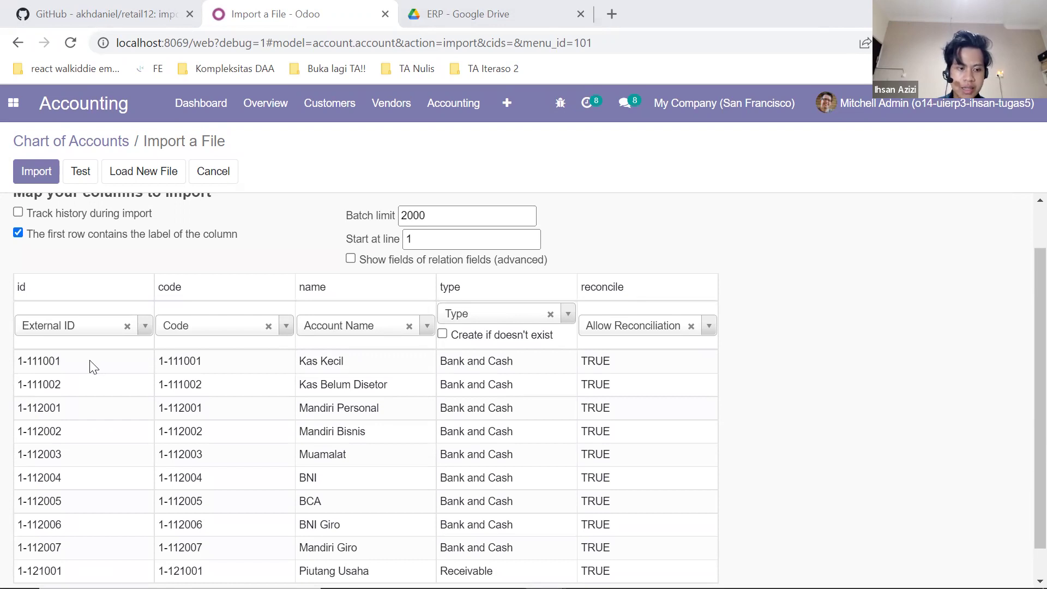
double_click(23, 364)
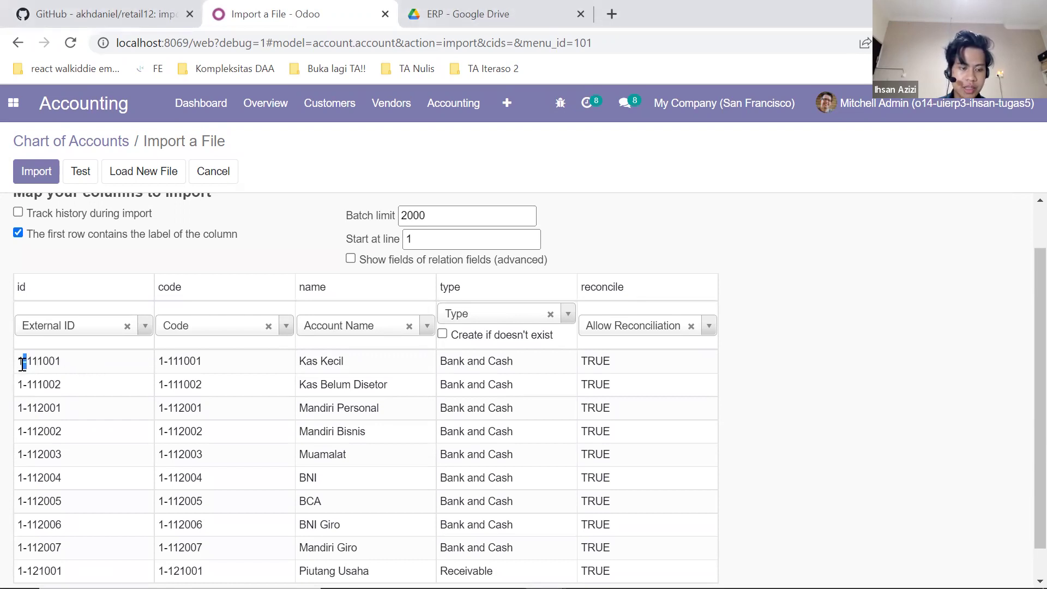
scroll(39, 370, down, 1)
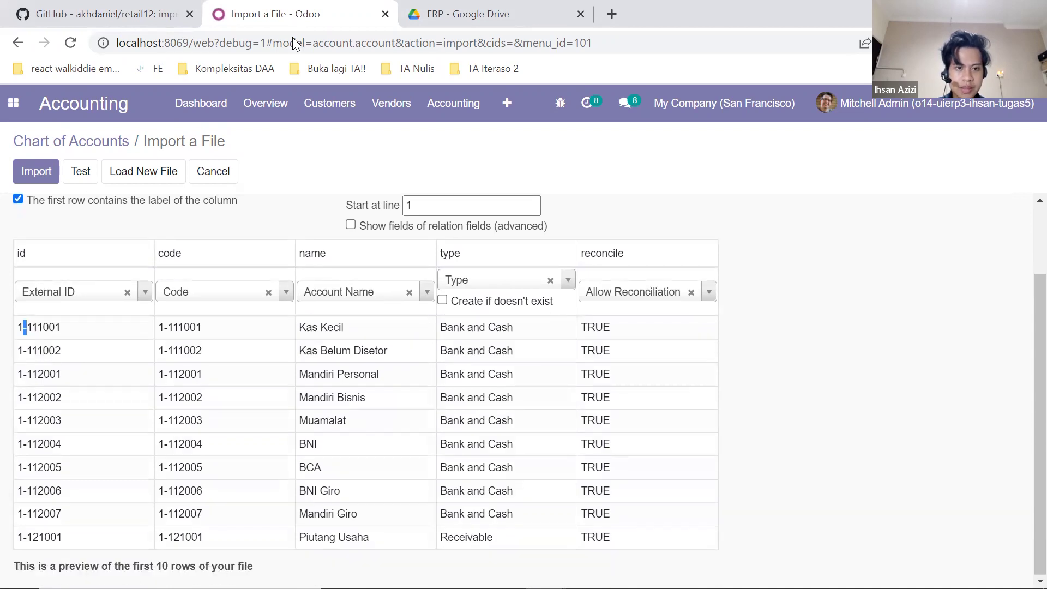
Duplicate the Odoo import page in the browser and open the Chart of Accounts in the copy
click(318, 35)
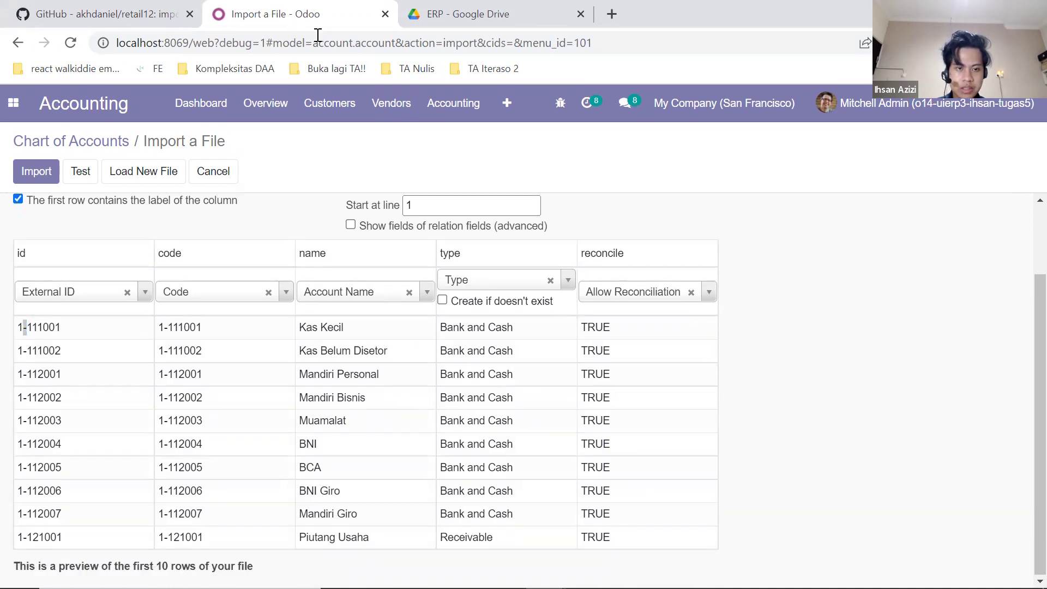
right_click(243, 7)
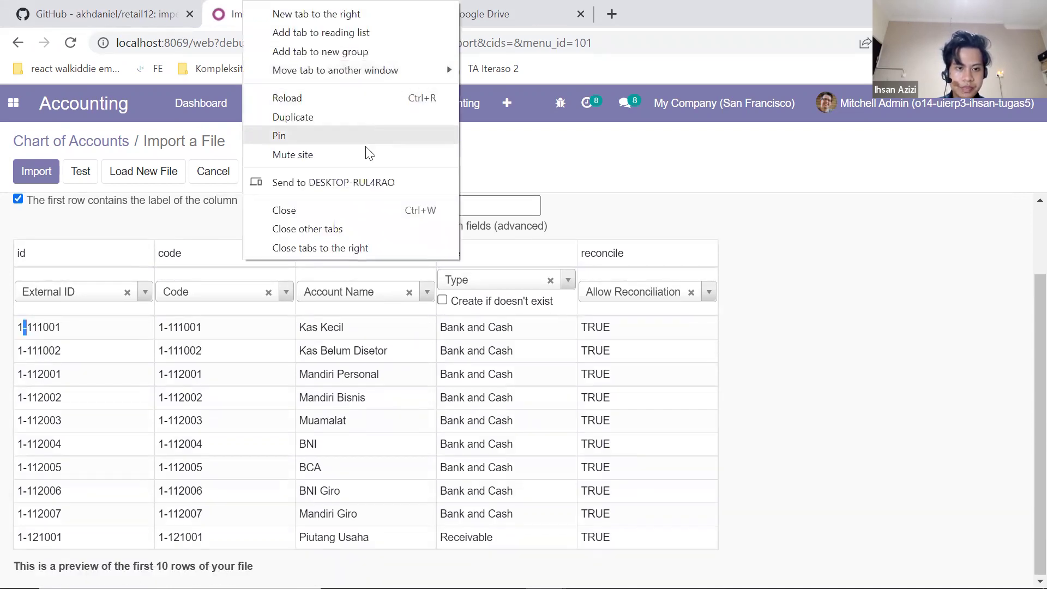
click(364, 118)
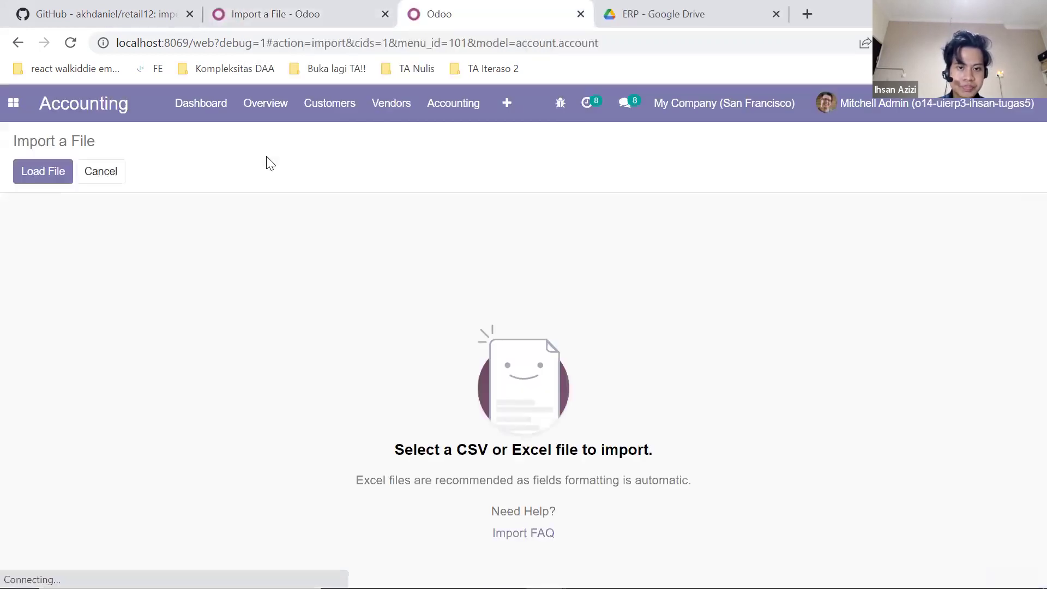
click(511, 114)
scroll(550, 420, down, 1)
scroll(556, 441, down, 2)
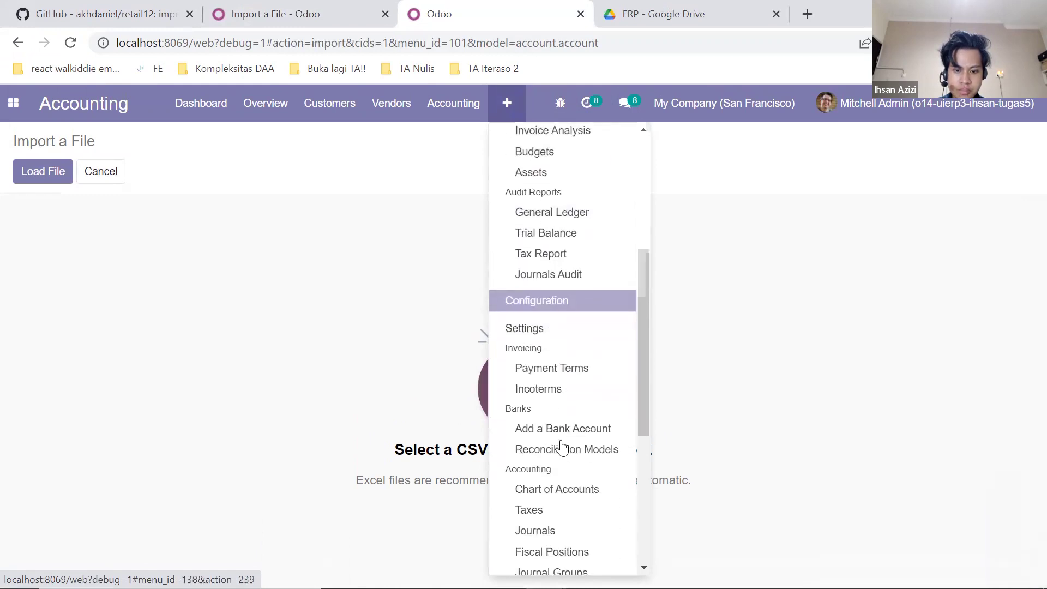
click(568, 484)
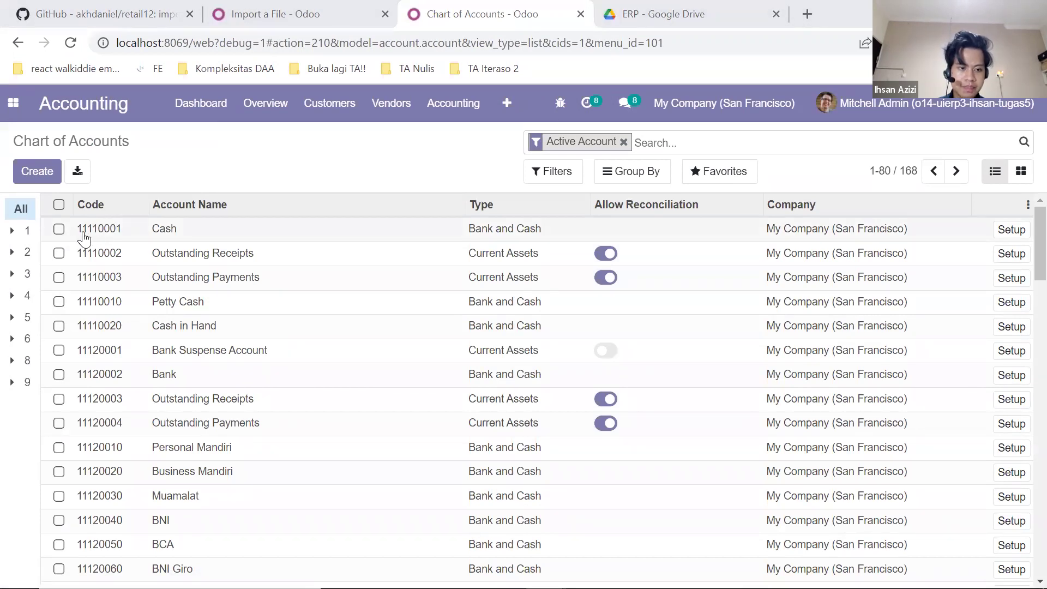
Return to the import preview and review its account codes and column mapping against the existing Chart of Accounts
click(288, 12)
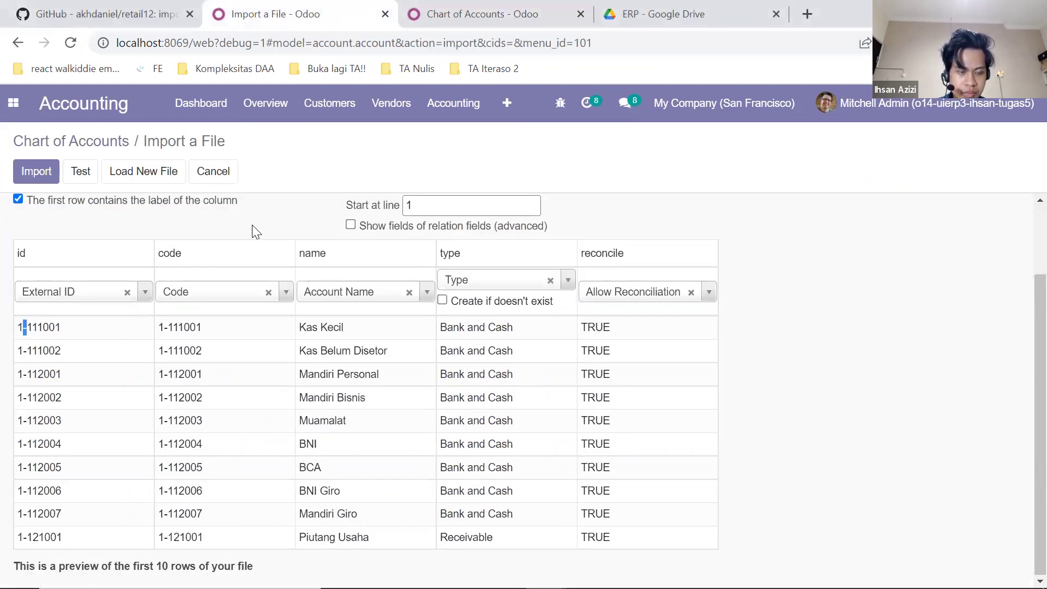
scroll(273, 246, up, 1)
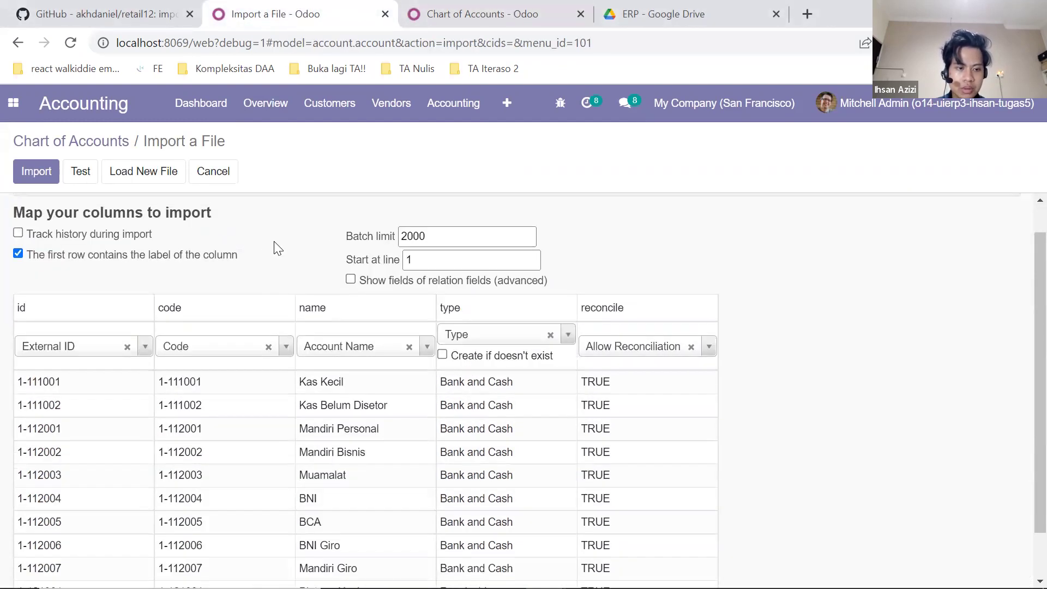
scroll(278, 248, up, 1)
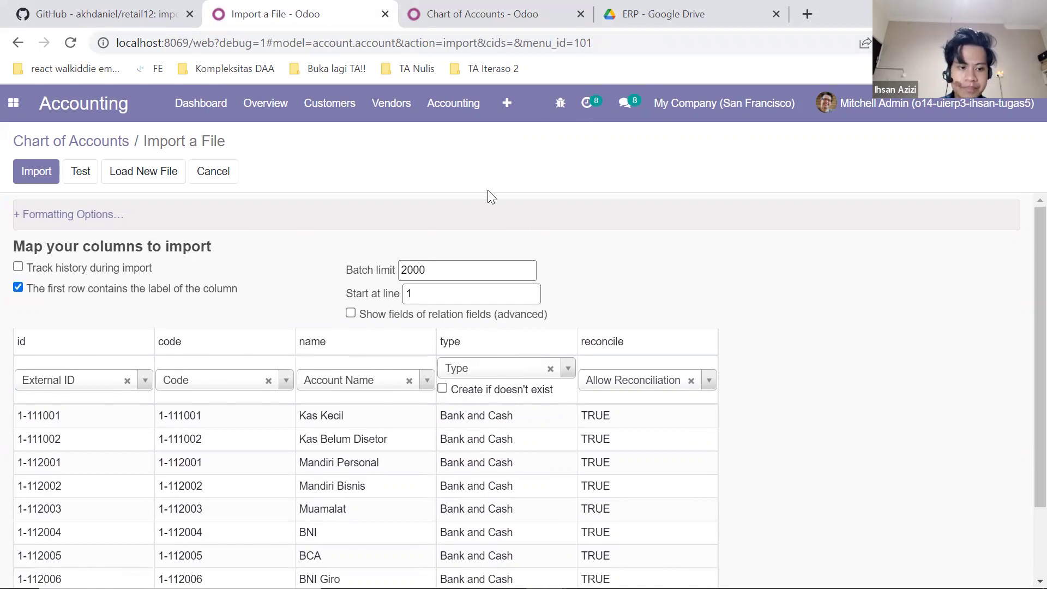
Test the account.account file for validity and import its records into the Chart of Accounts
click(70, 173)
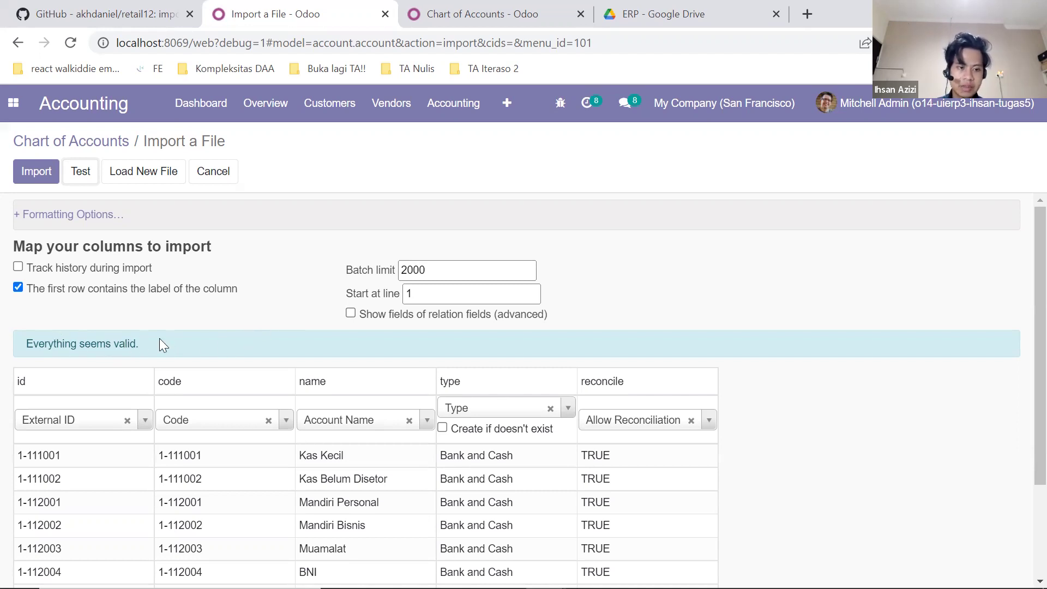
click(38, 171)
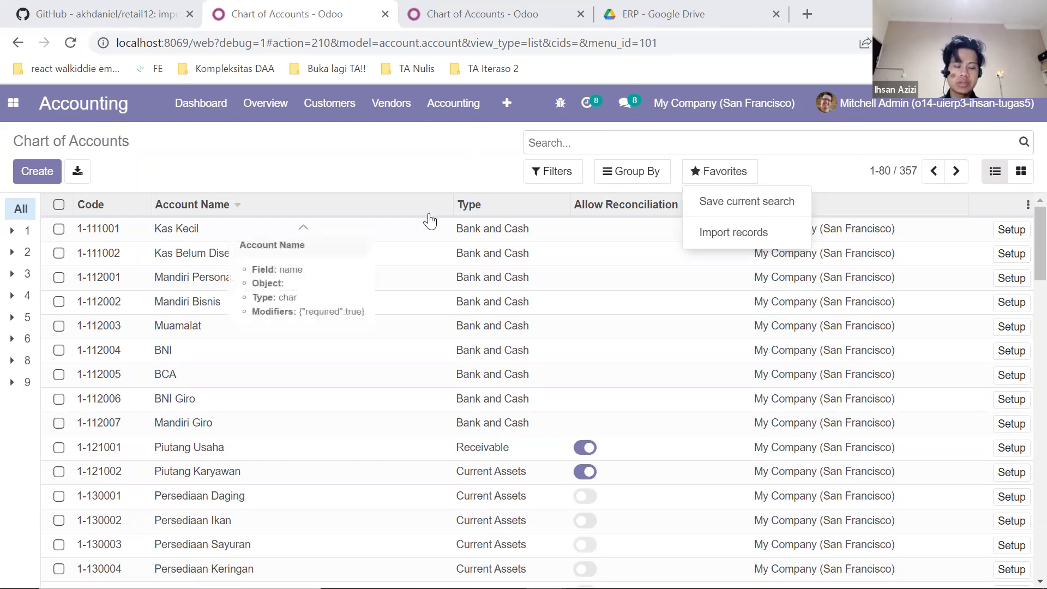
click(490, 154)
Group the Chart of Accounts by Account Type and expand the Receivable group
click(626, 185)
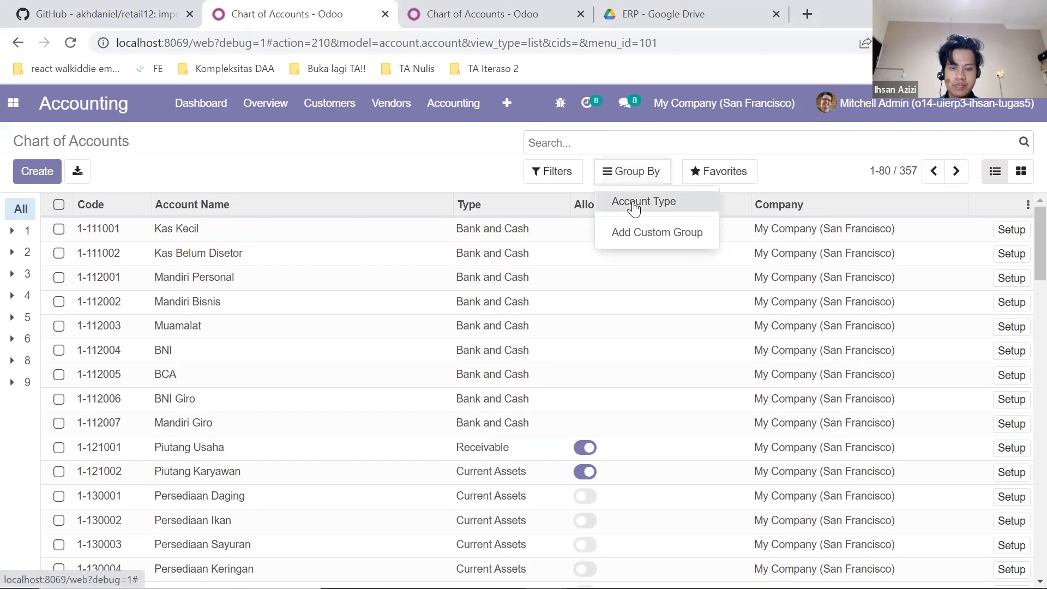
click(634, 202)
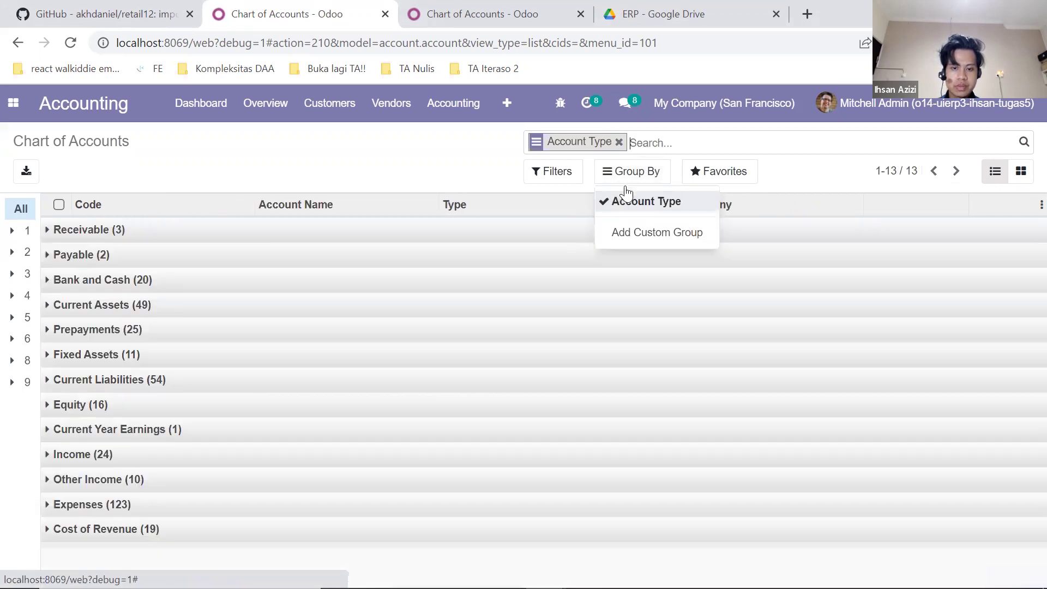
click(365, 235)
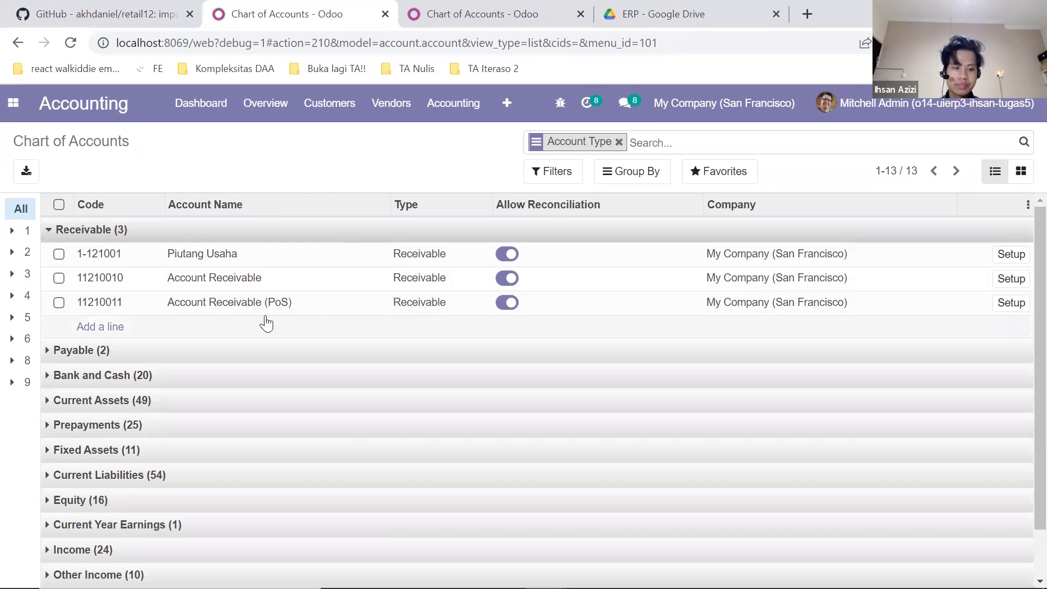
Try to delete the receivable accounts 11210010 Account Receivable and 11210011 Account Receivable (PoS)
click(59, 279)
click(59, 302)
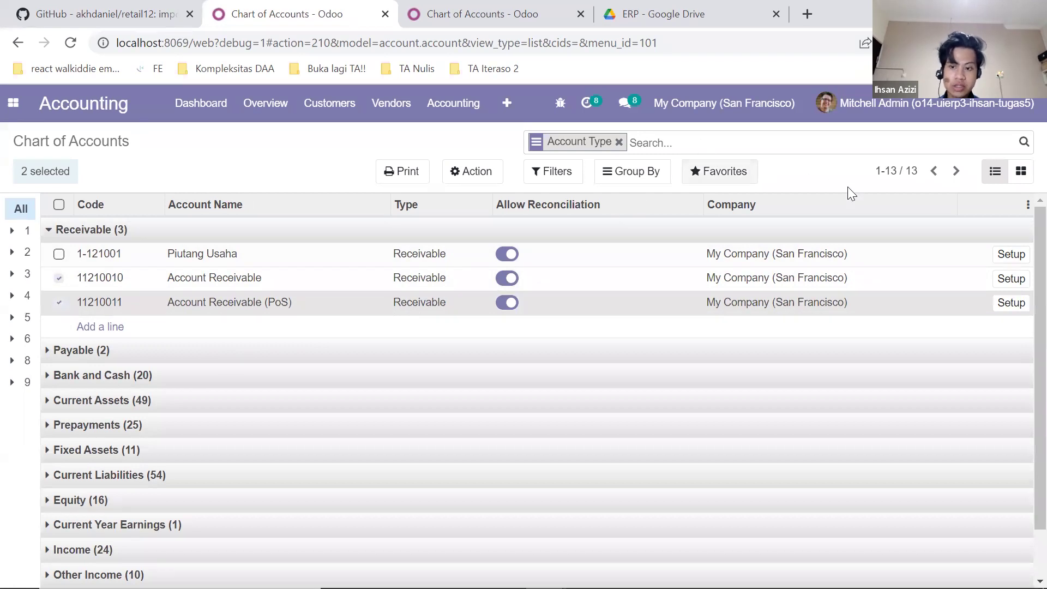
click(456, 178)
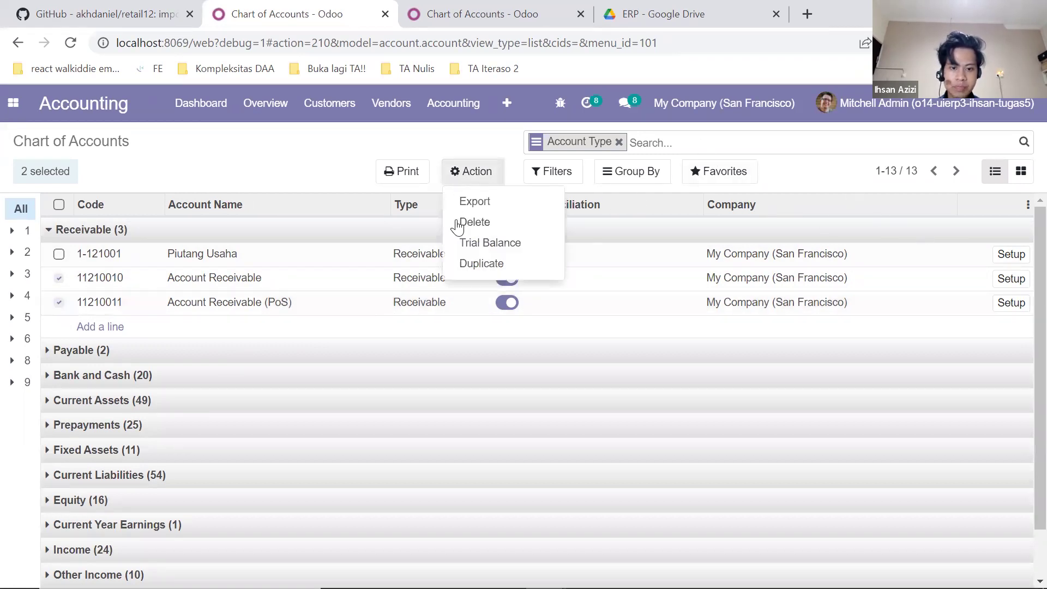
click(473, 222)
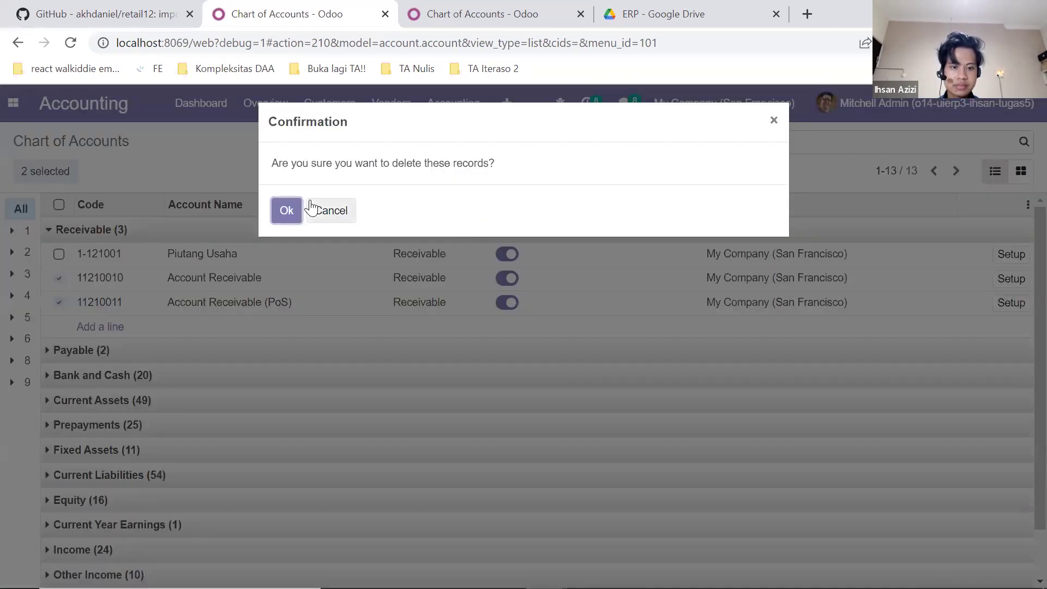
click(300, 210)
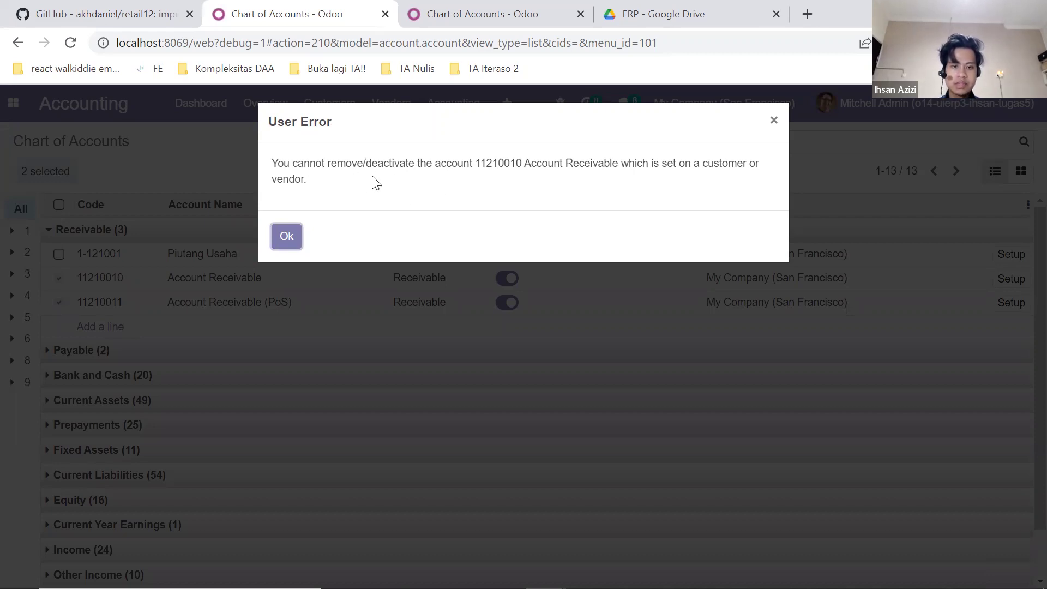
drag(479, 164, 503, 164)
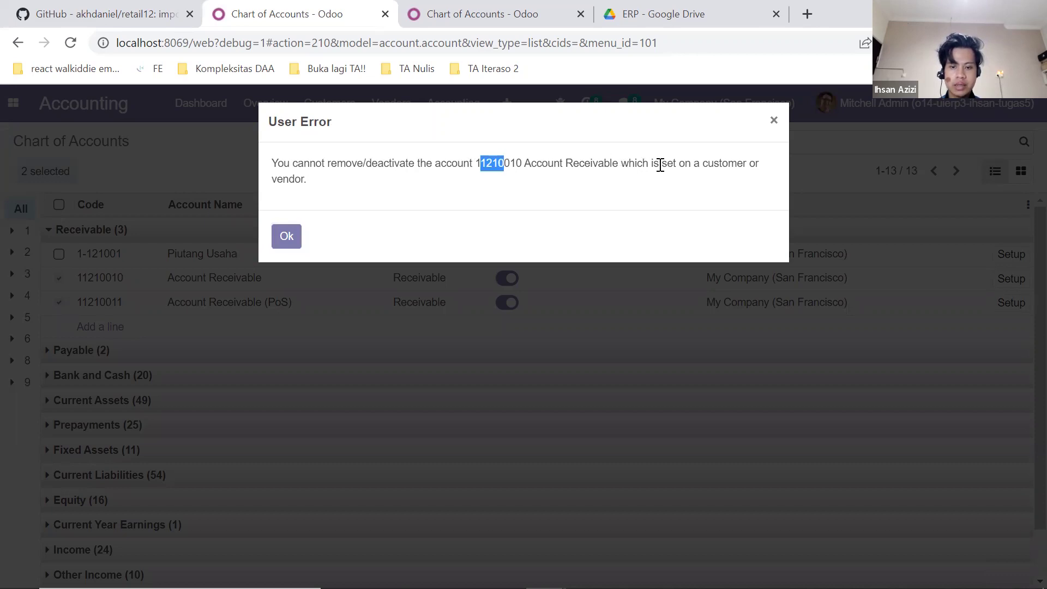
double_click(661, 164)
click(340, 188)
drag(341, 188, 284, 173)
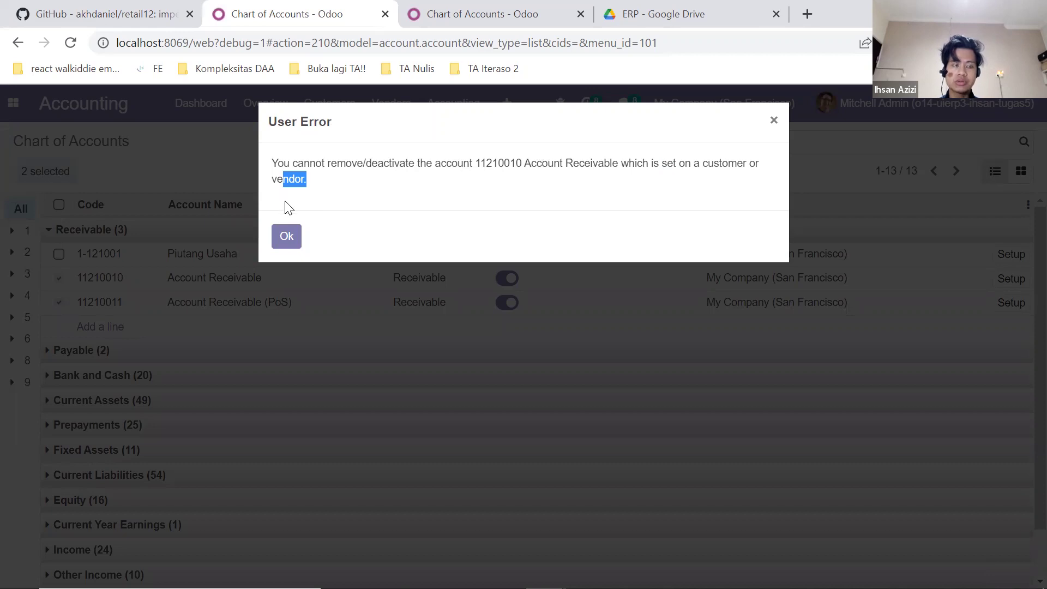
click(350, 202)
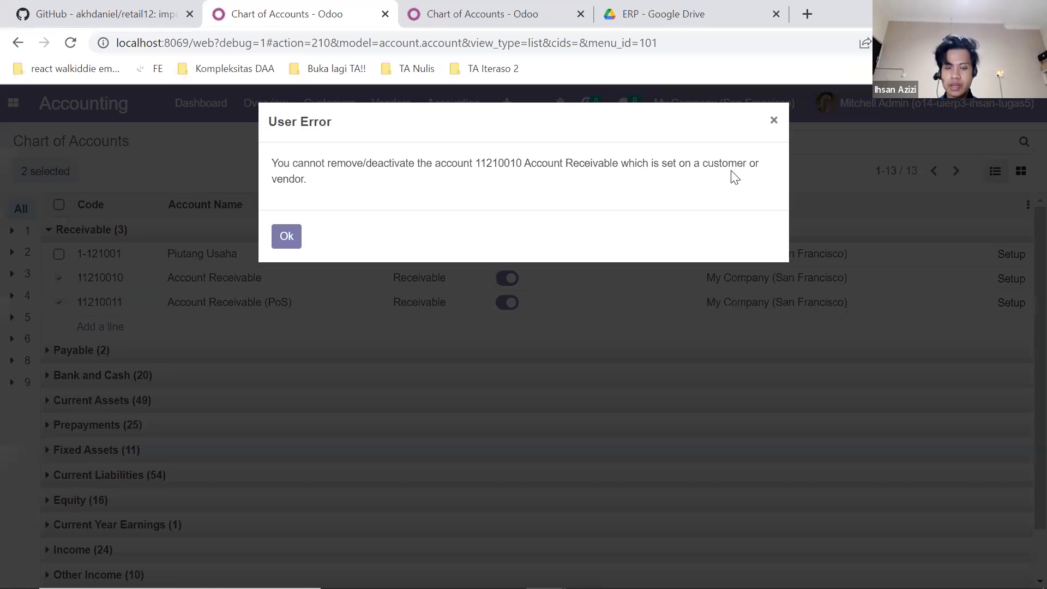
click(290, 235)
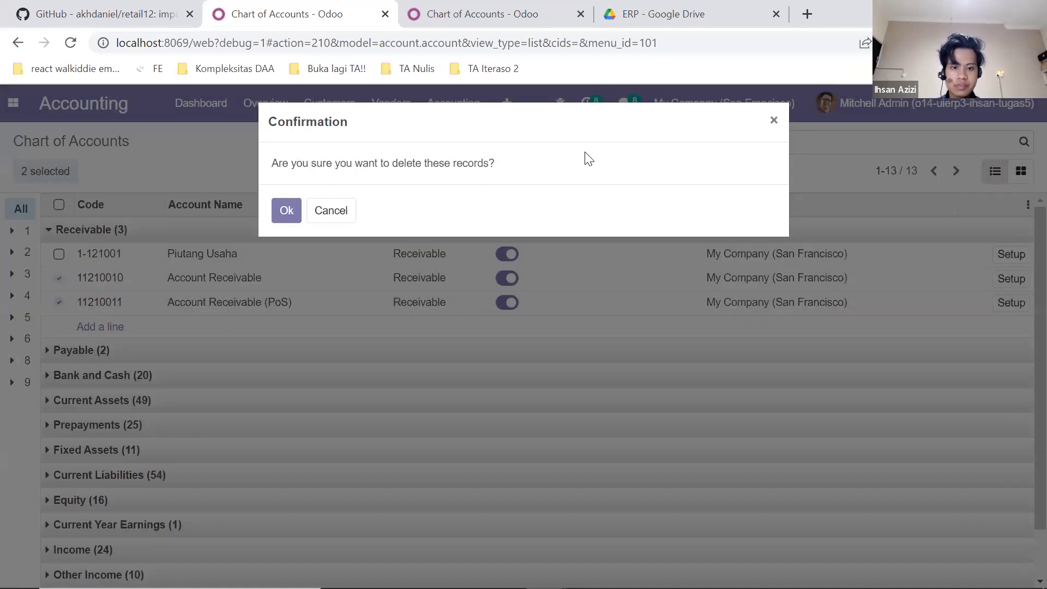
key(Escape)
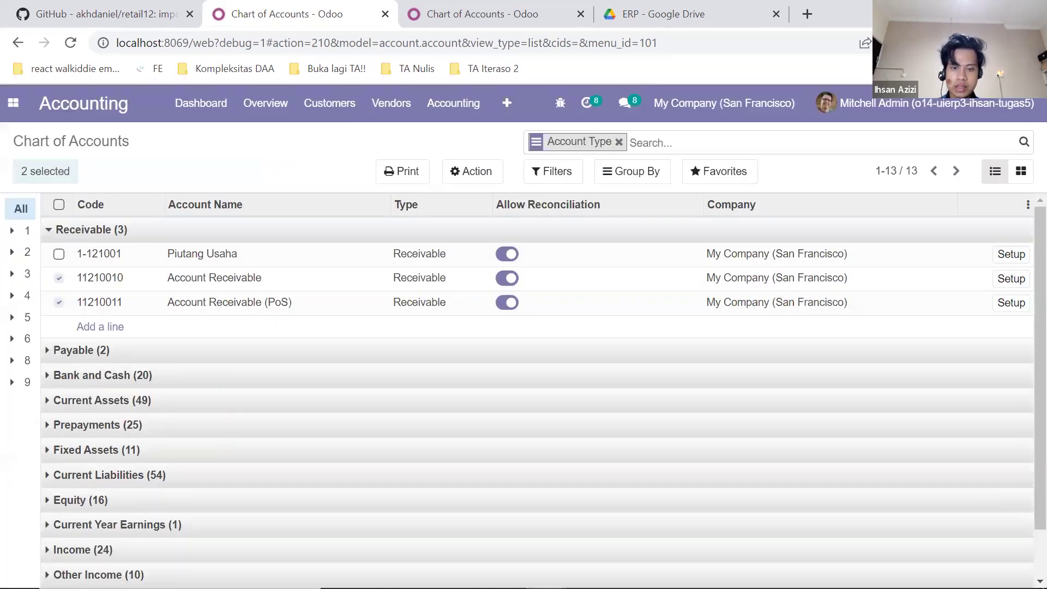
Open Odoo's Settings in a new browser tab and place that tab before the Chart of Accounts tabs
click(13, 103)
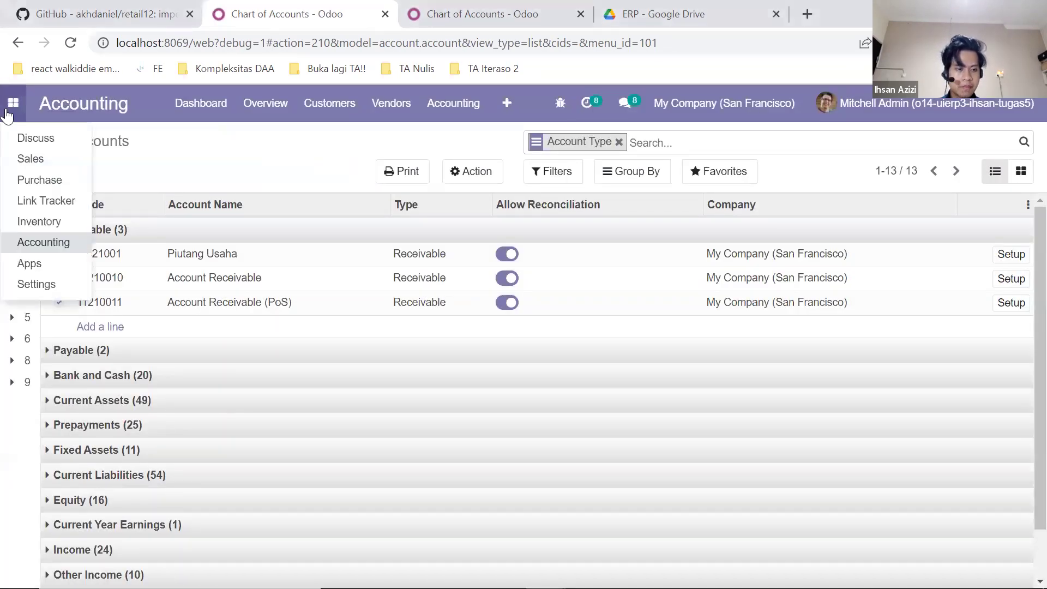
right_click(46, 292)
click(81, 297)
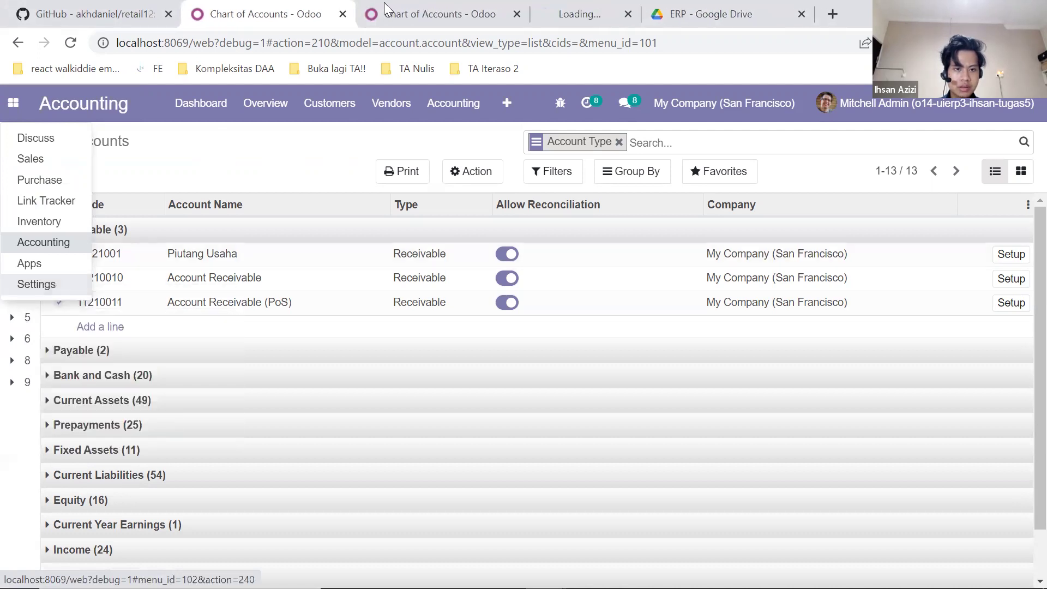
click(592, 7)
drag(582, 7, 308, 29)
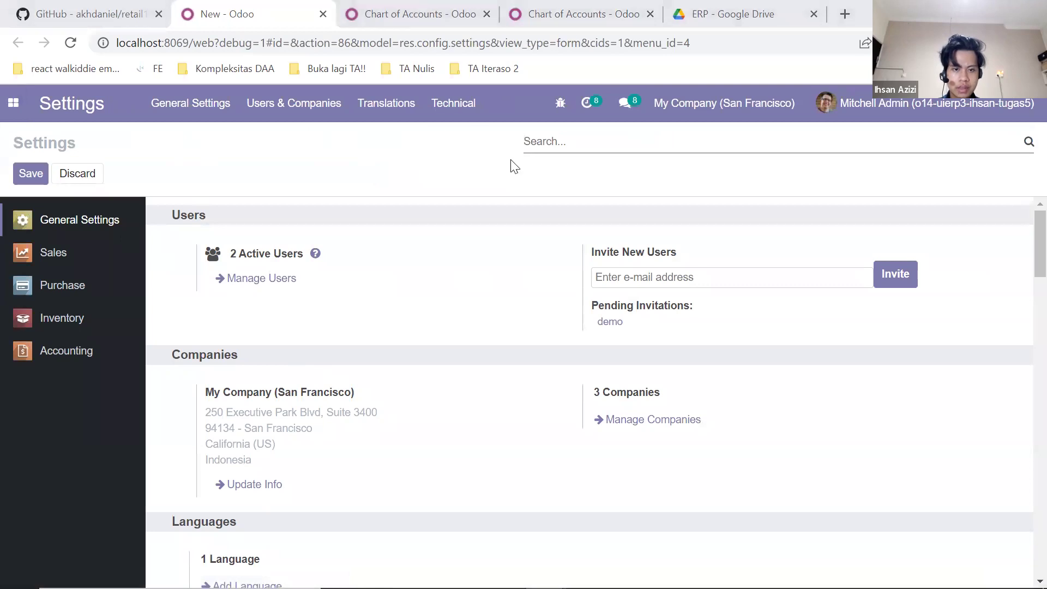
Open the Company Properties list from the technical settings' parameters
click(453, 103)
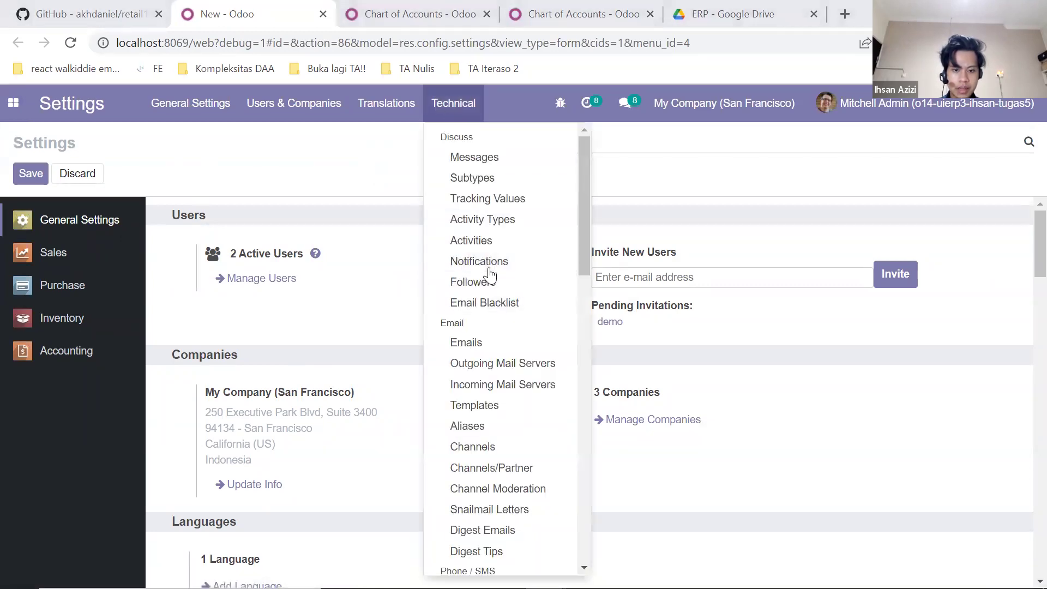
scroll(516, 404, down, 12)
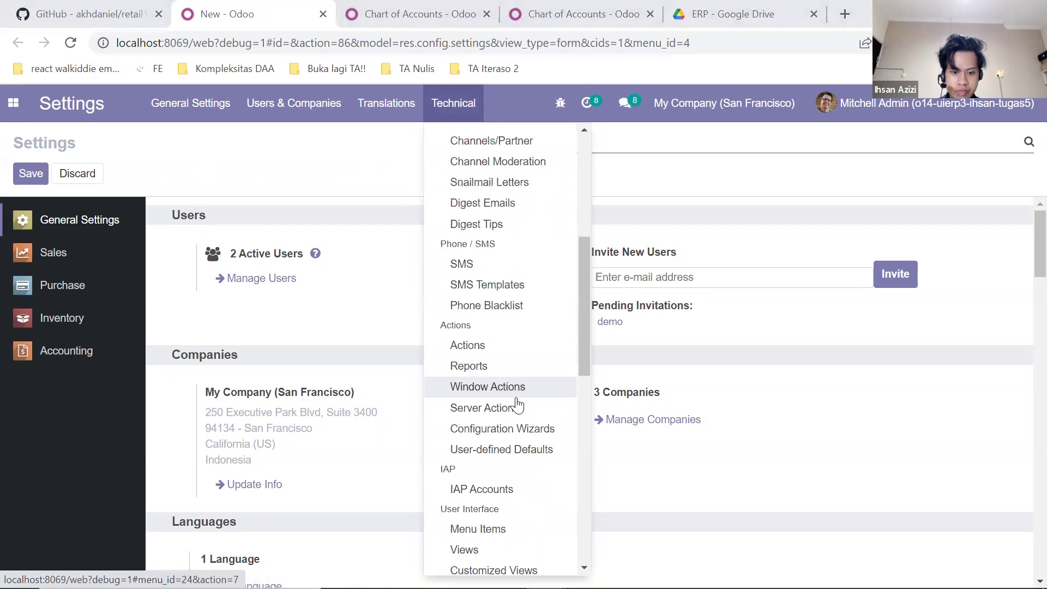
scroll(506, 408, down, 5)
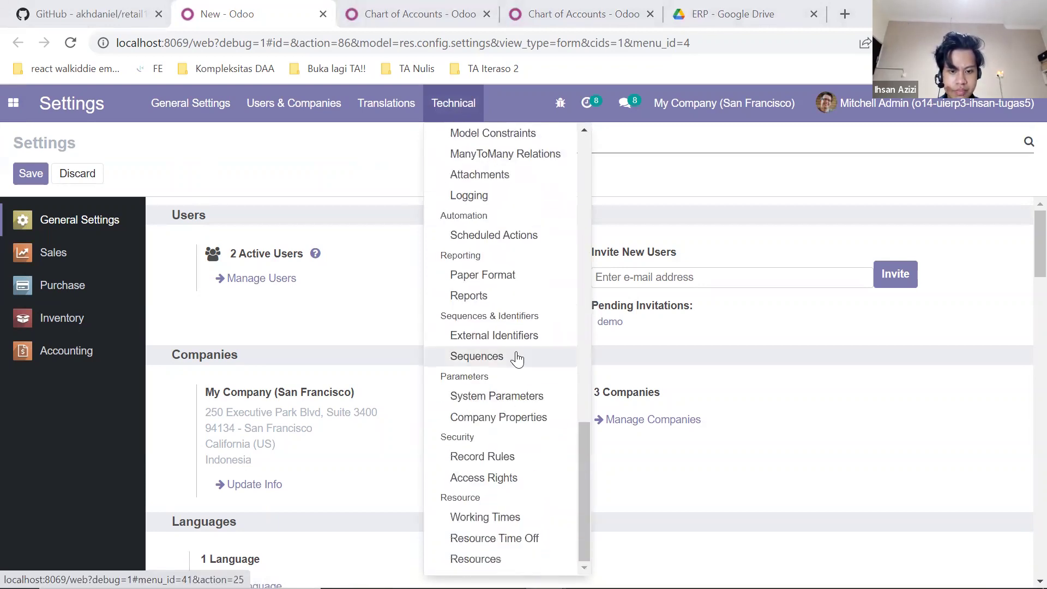
click(508, 418)
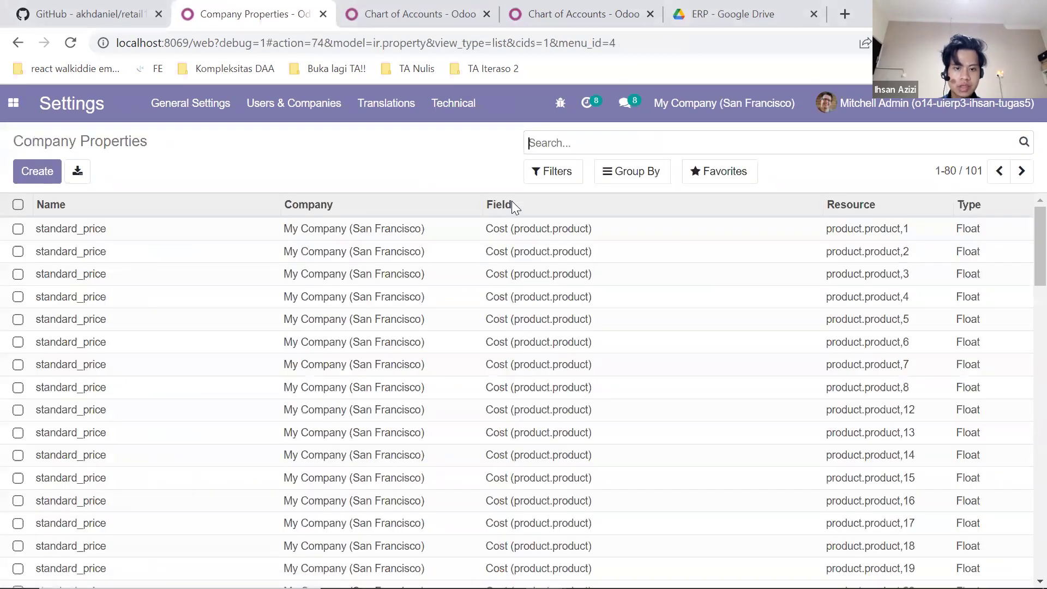
Search the company properties by name for "account"
click(584, 144)
text(acco)
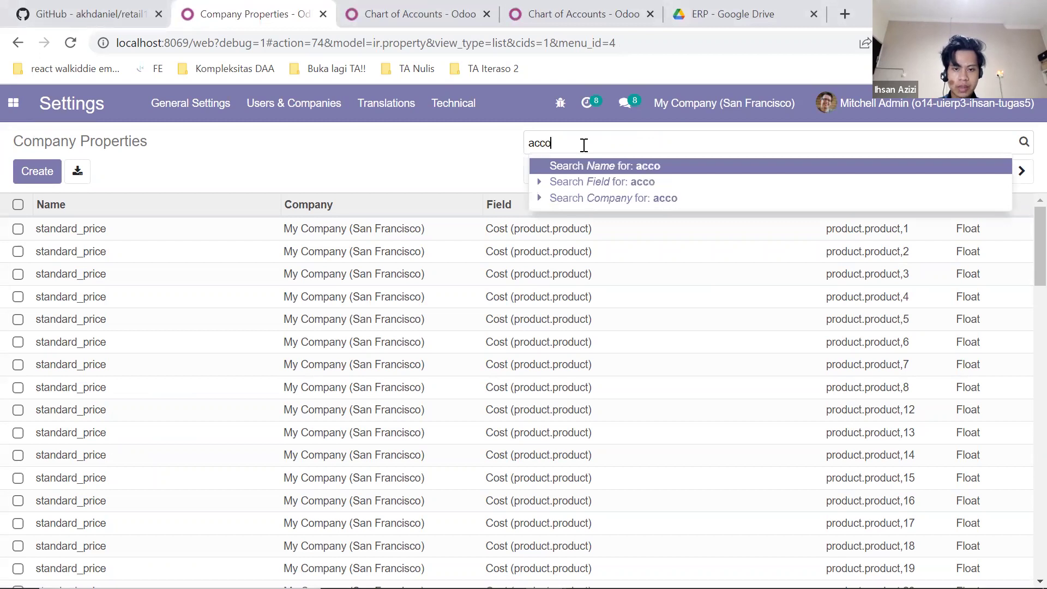
text(unts)
key(Return)
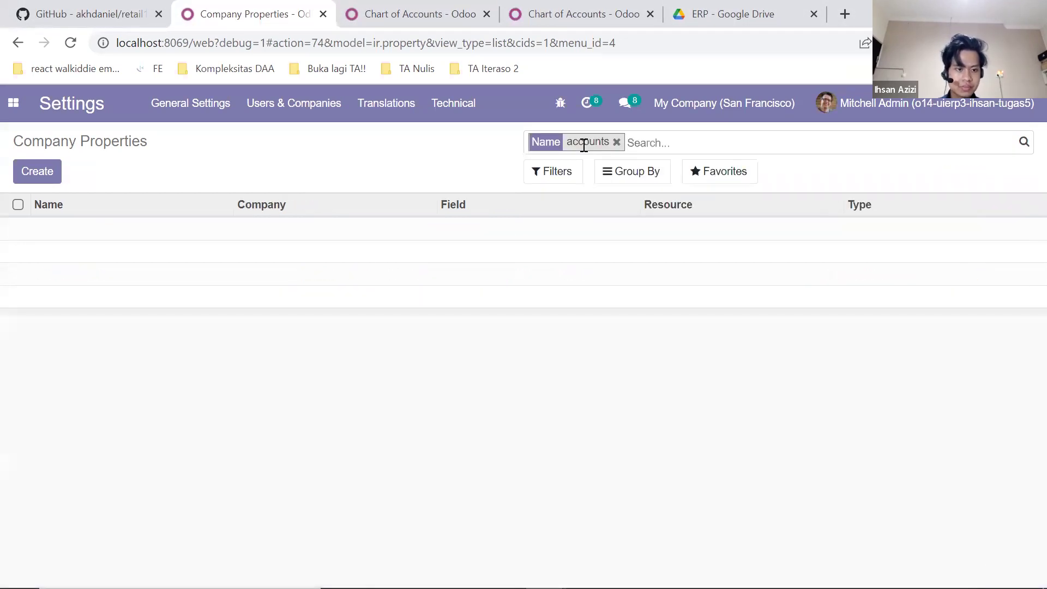
click(617, 141)
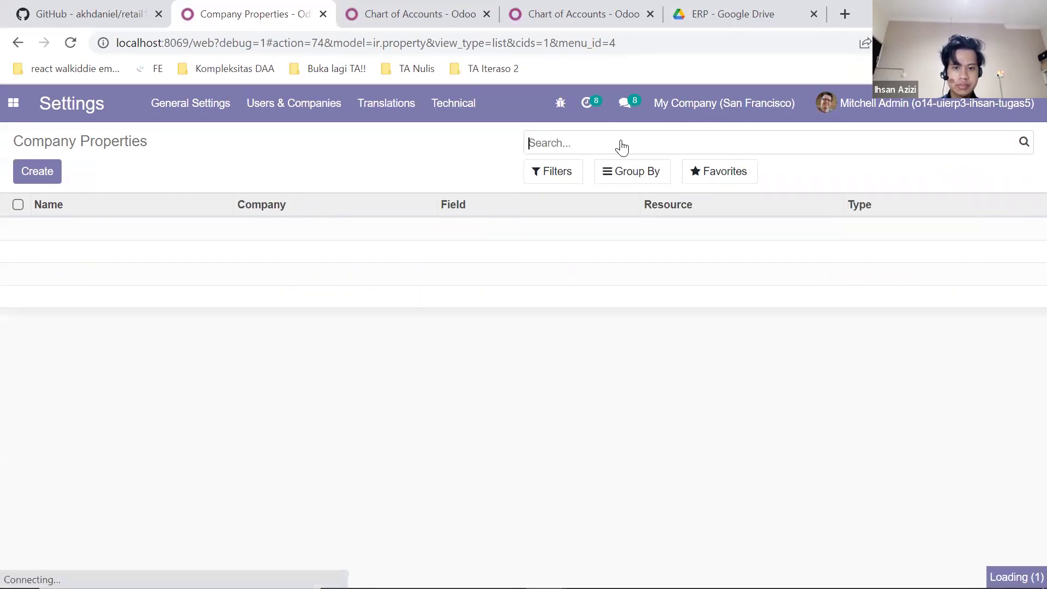
text(account)
key(Return)
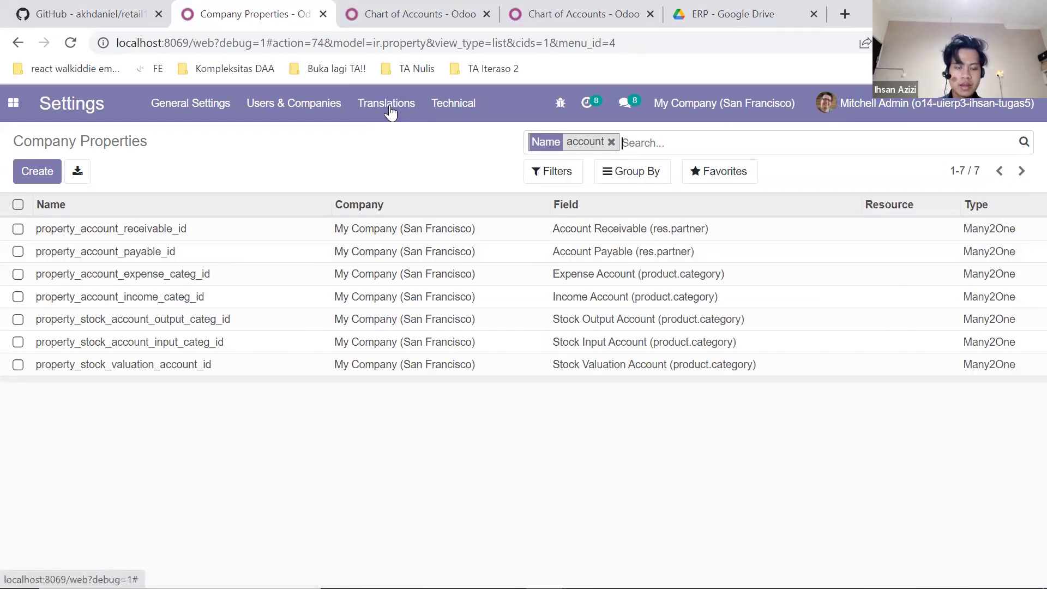
Open the setup record of 11210010 Account Receivable and check its record id in the page address
click(422, 12)
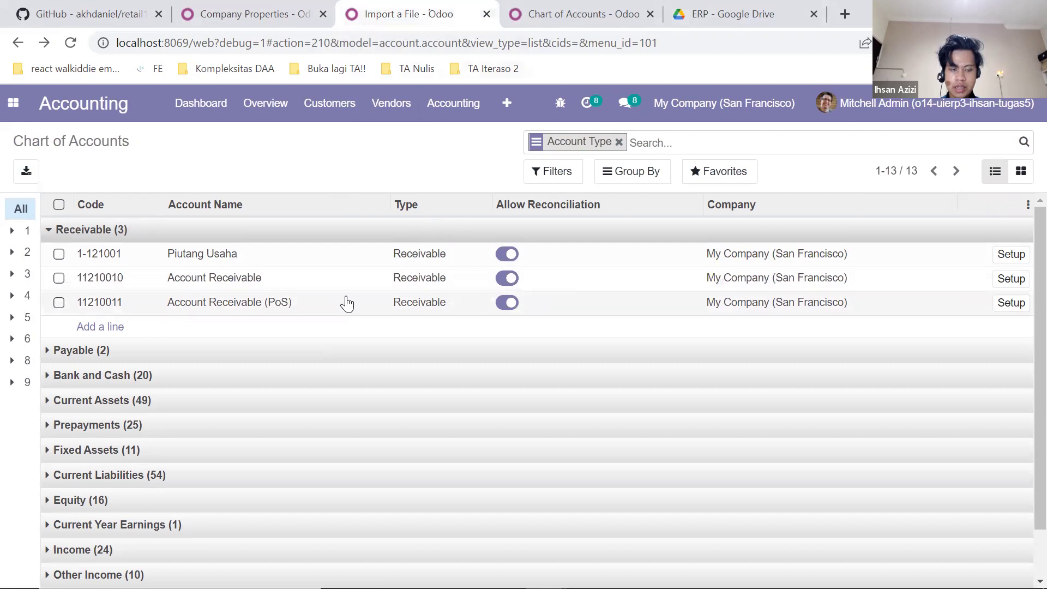
click(1008, 281)
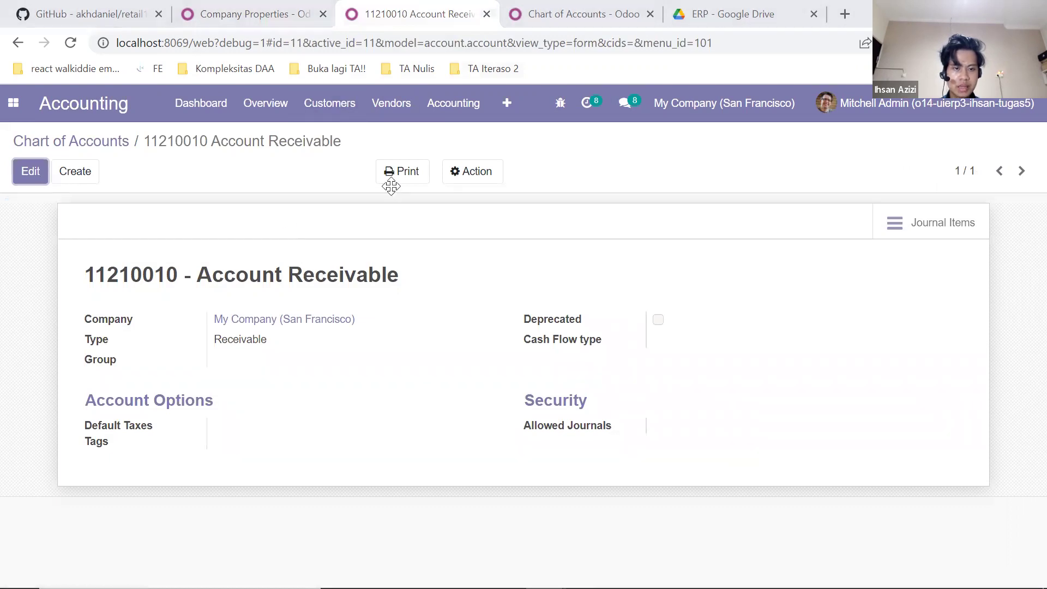
drag(305, 39, 291, 40)
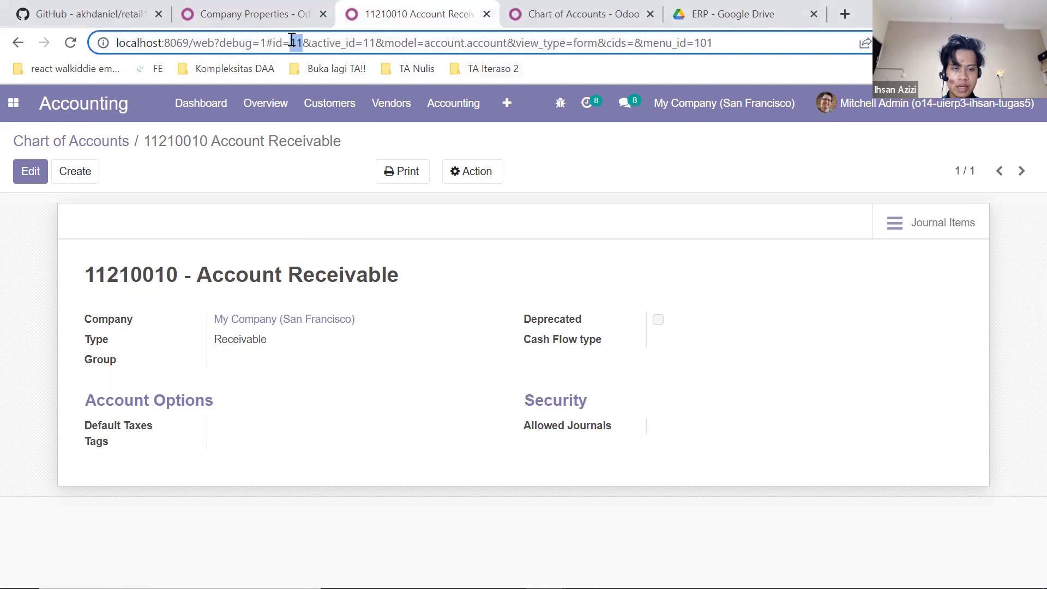
Open the company property property_account_receivable_id and check the account id in its Value
click(262, 14)
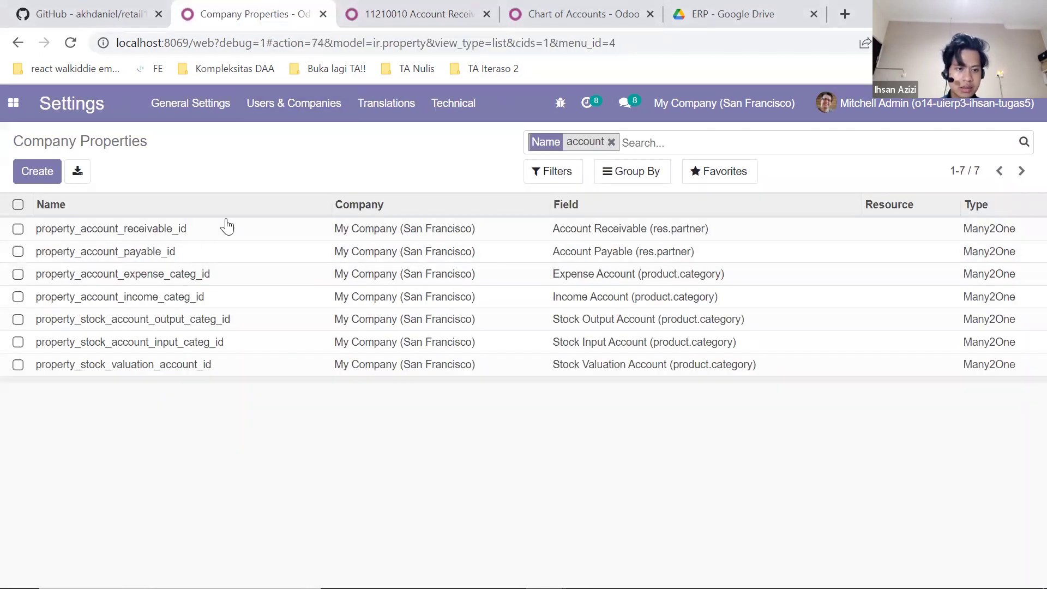
click(150, 234)
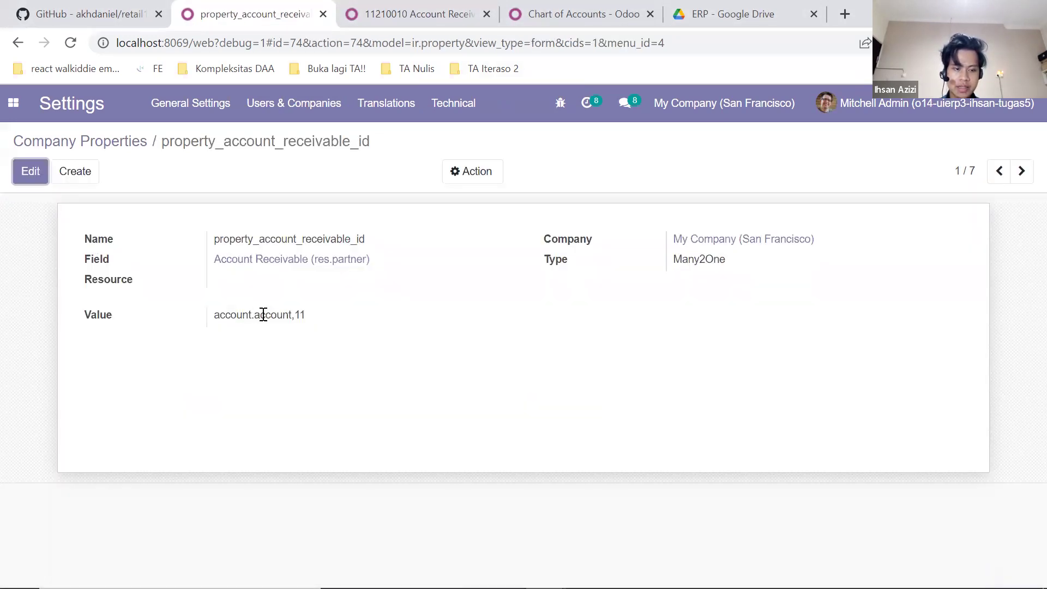
drag(306, 315, 296, 315)
double_click(309, 319)
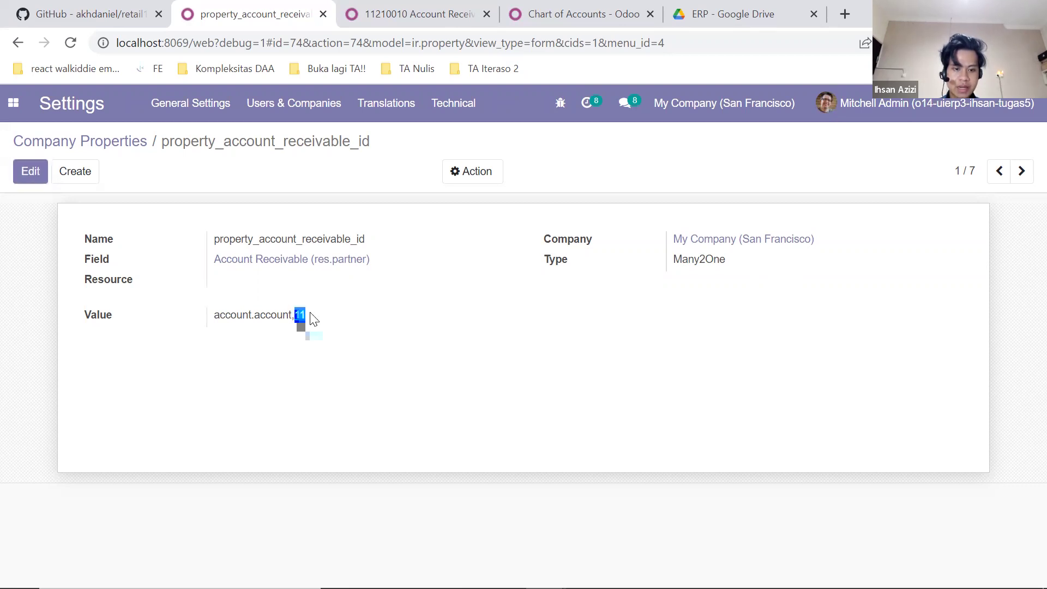
Compare the 11210010 Account Receivable record with the account referenced by the receivable property's Value
click(380, 18)
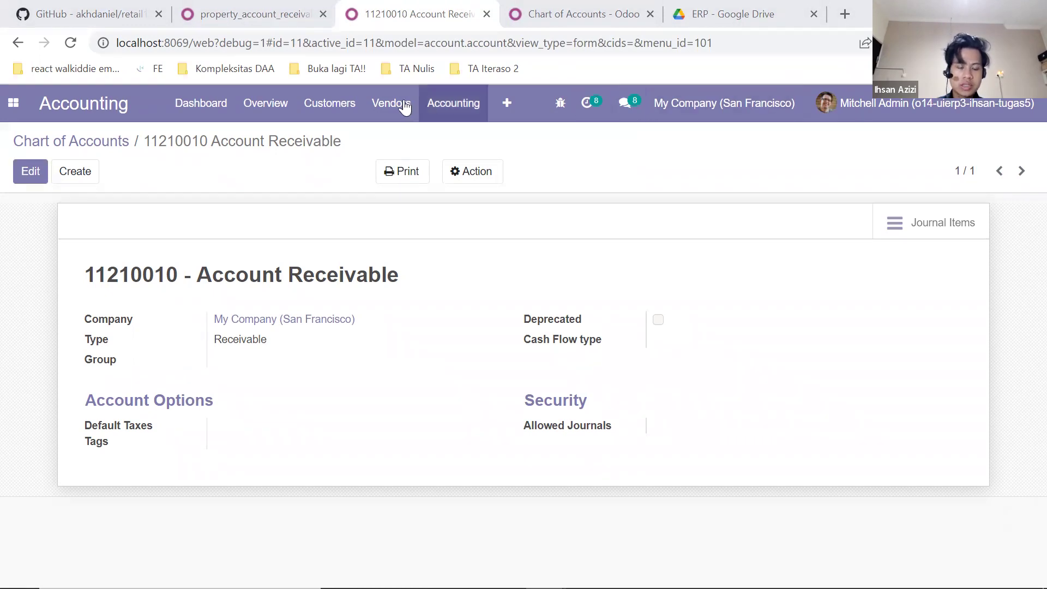
click(267, 6)
click(352, 379)
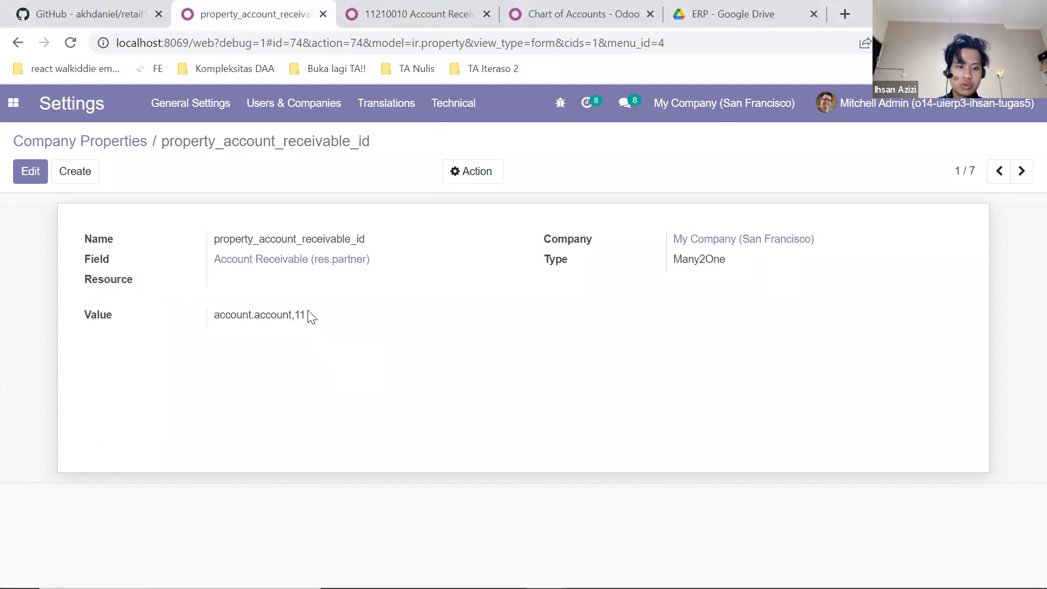
drag(310, 319, 294, 315)
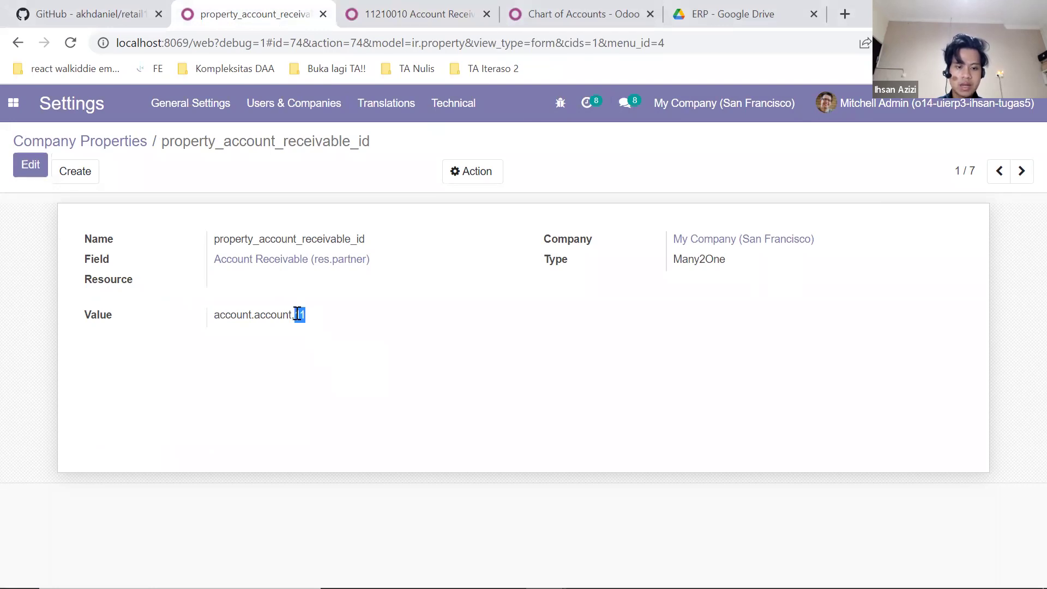
click(349, 326)
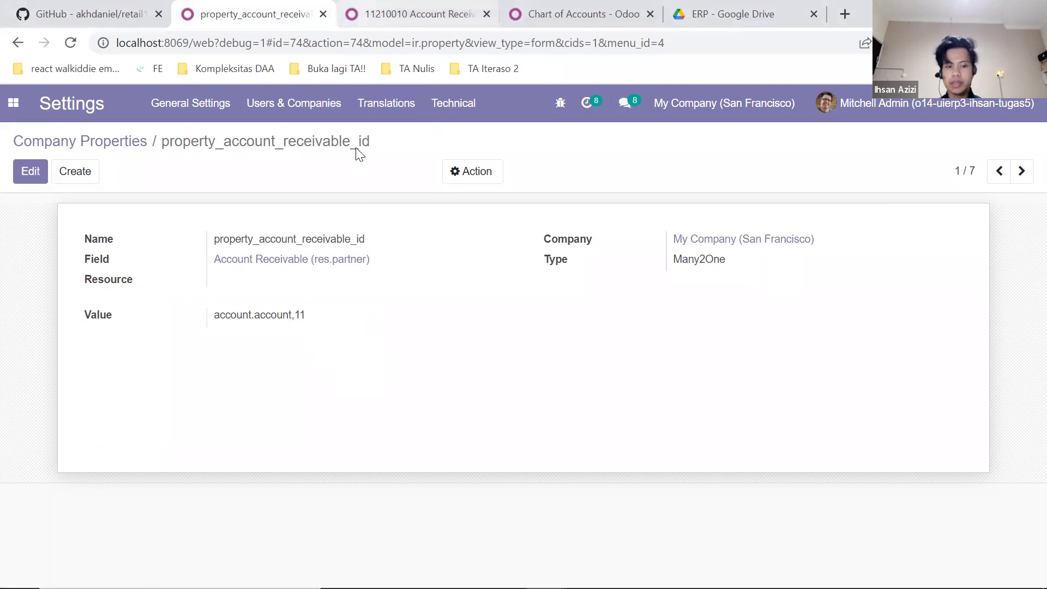
Open the setup record of 1-121001 Piutang Usaha from the chart of accounts and select its record id in the page address
click(393, 13)
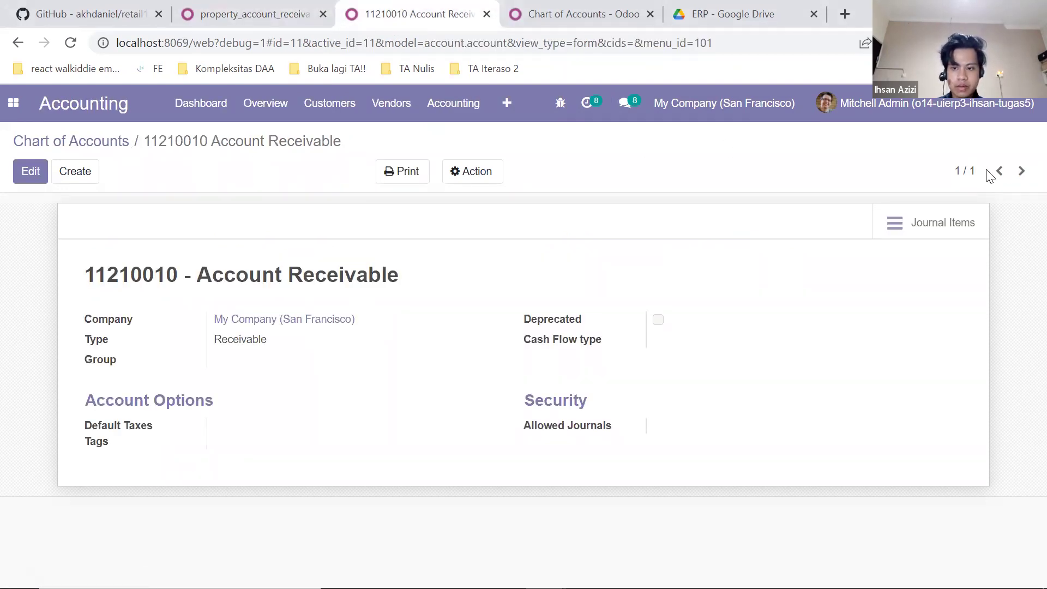
click(119, 154)
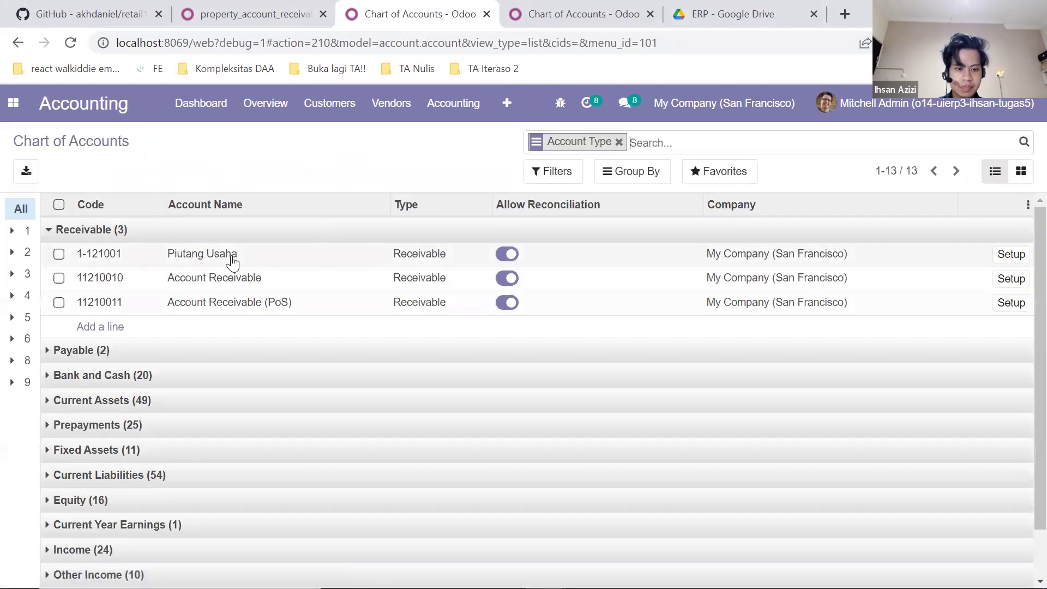
click(233, 263)
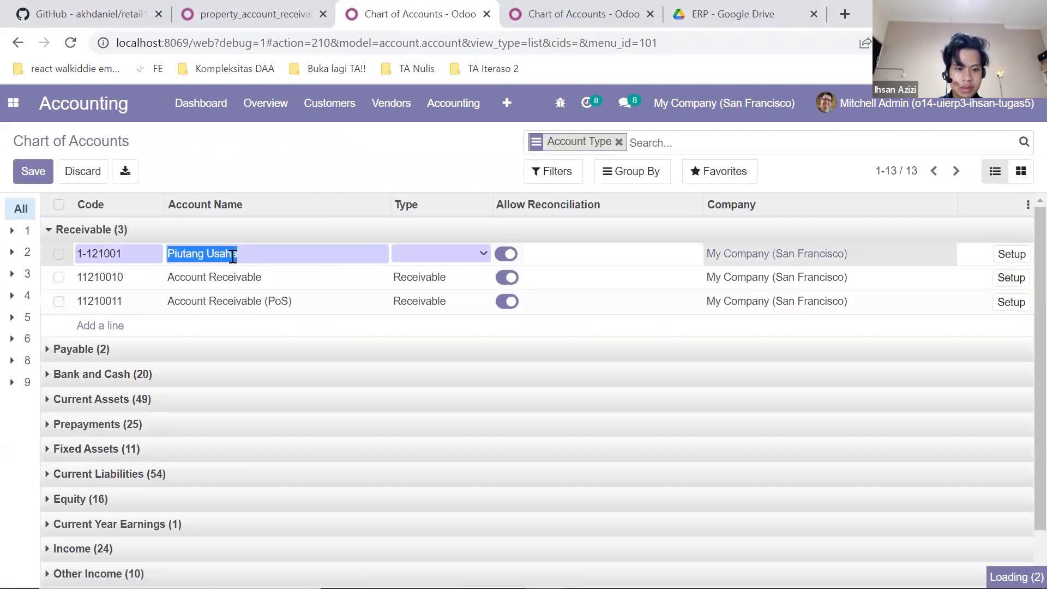
click(1009, 260)
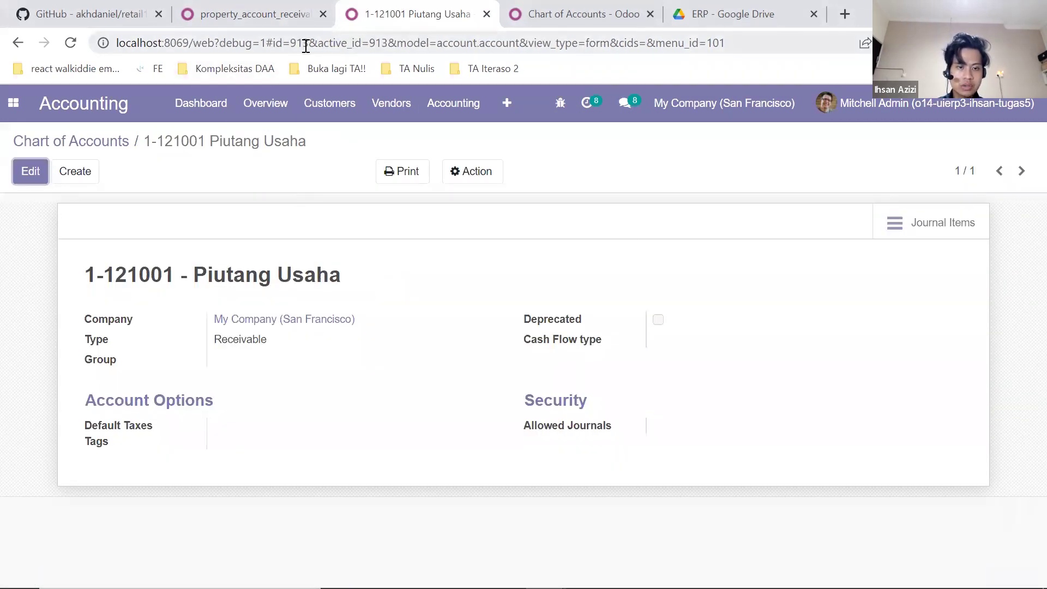
click(306, 46)
double_click(300, 44)
click(284, 5)
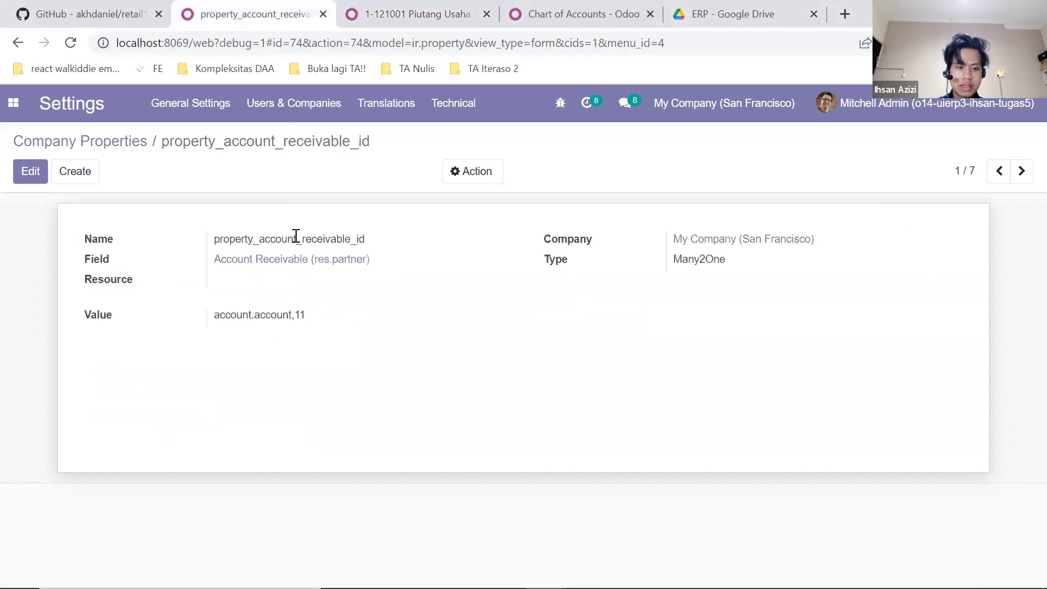
Set the Value of property_account_receivable_id to account.account,913, the record id of Piutang Usaha, and save the property
double_click(301, 316)
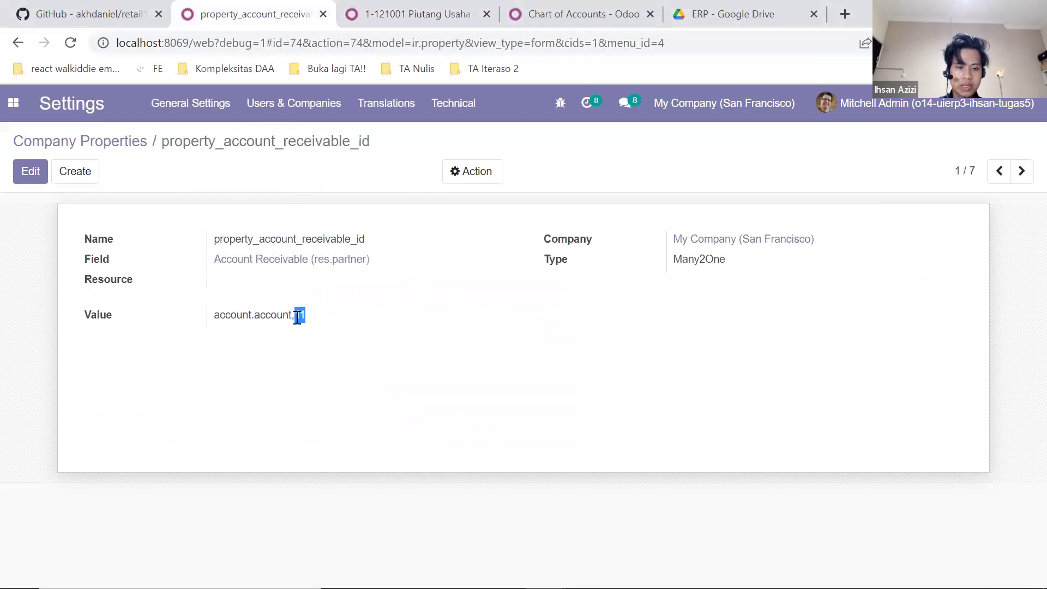
click(15, 173)
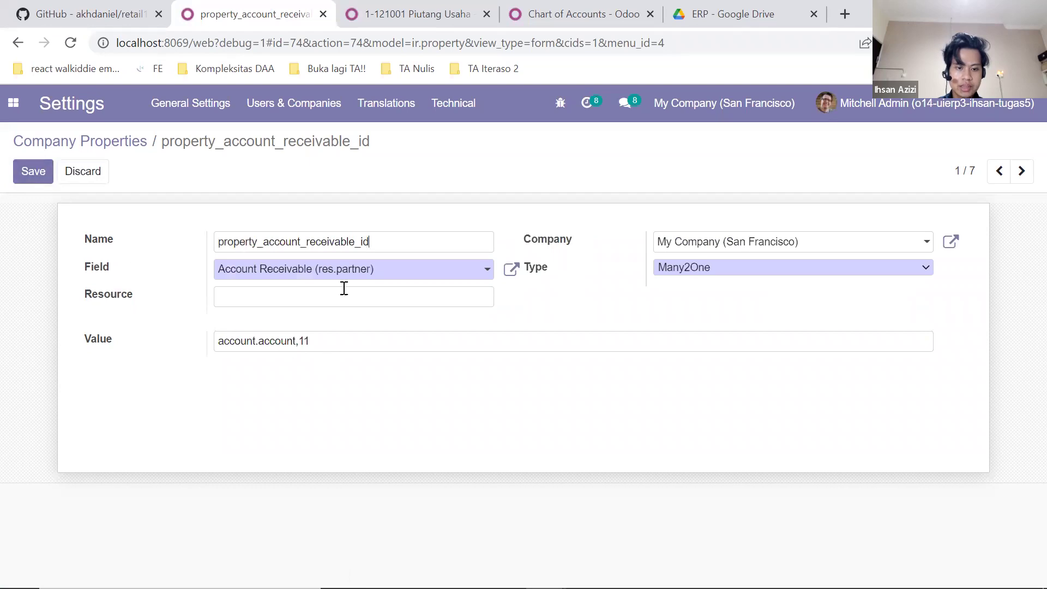
click(377, 9)
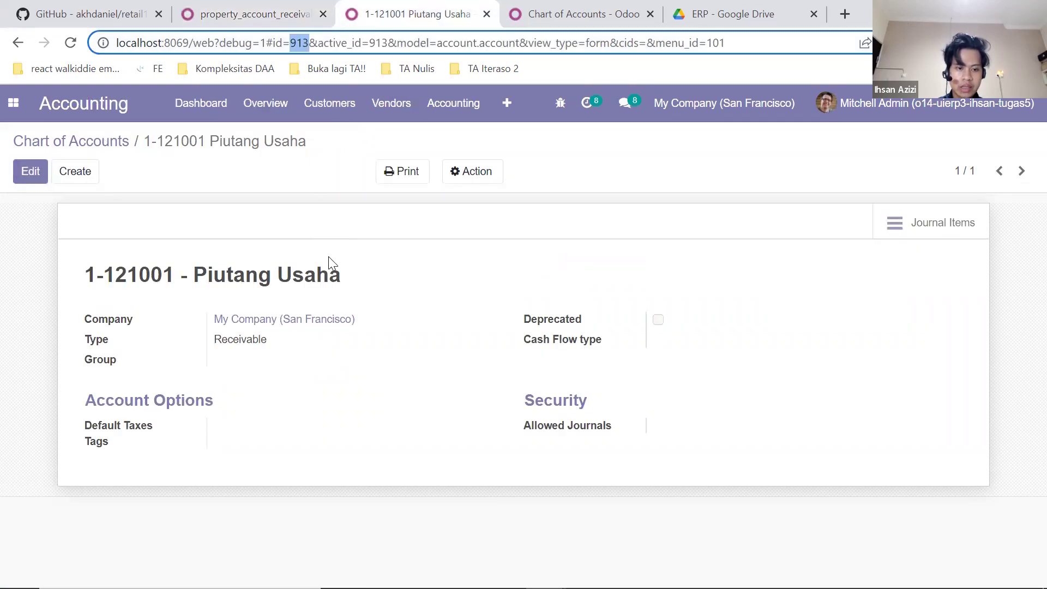
drag(350, 276, 292, 276)
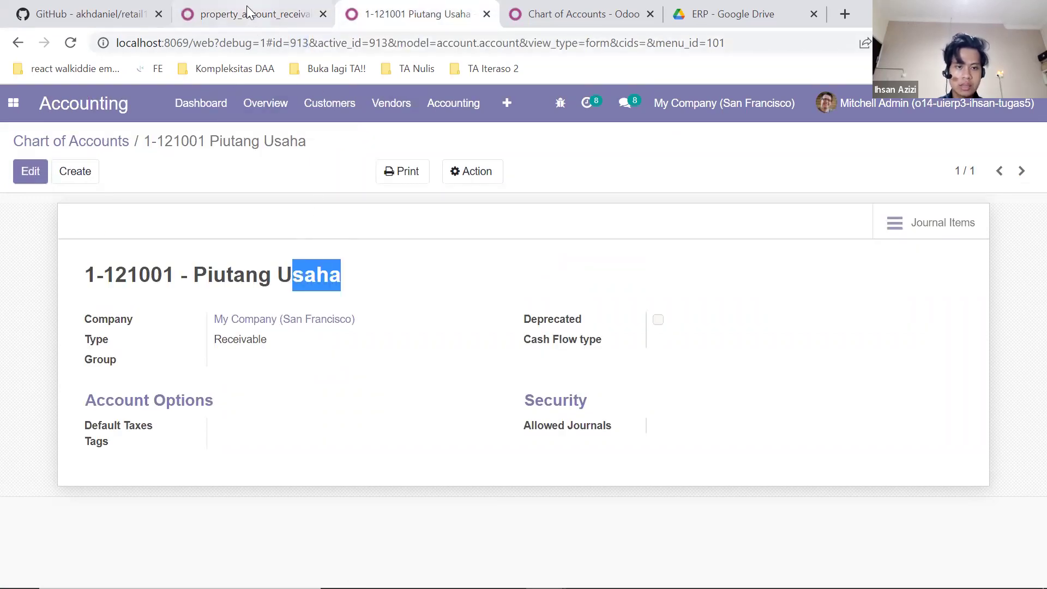
click(306, 44)
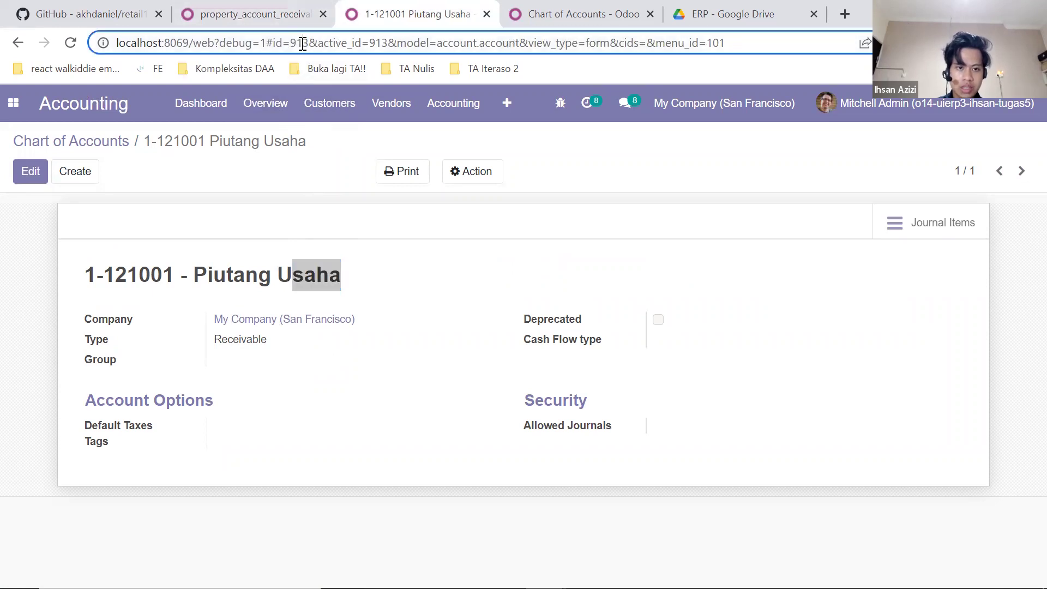
click(271, 8)
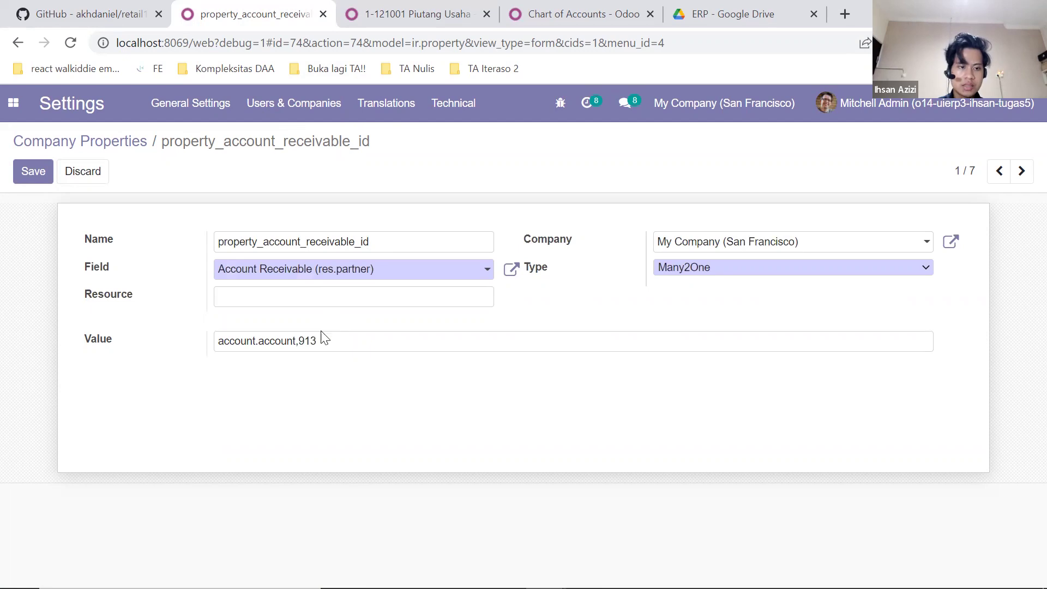
click(33, 170)
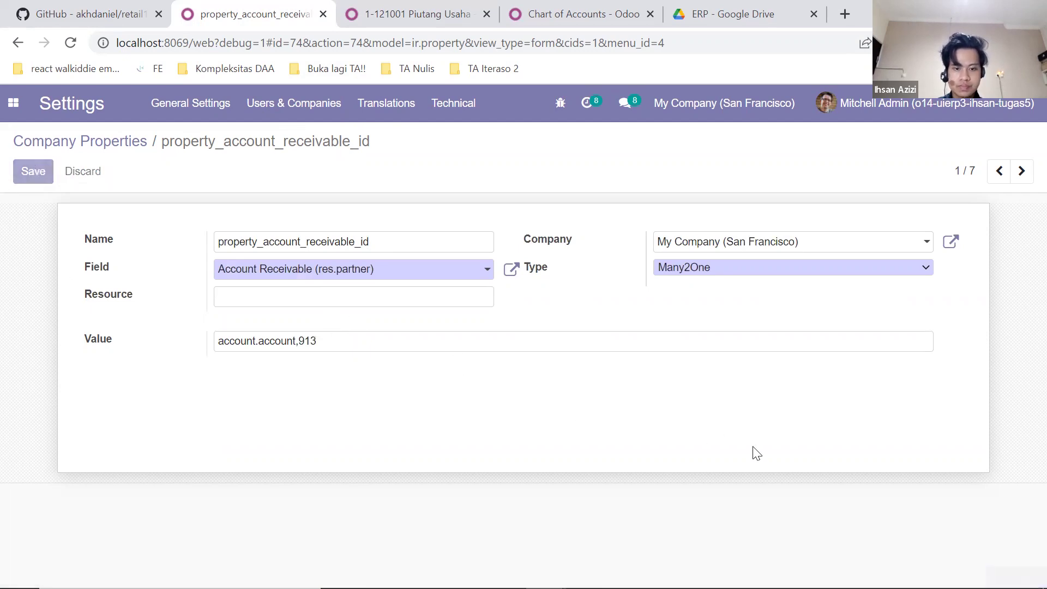
Return the account record to the Chart of Accounts list and open the company property property_account_payable_id
click(430, 8)
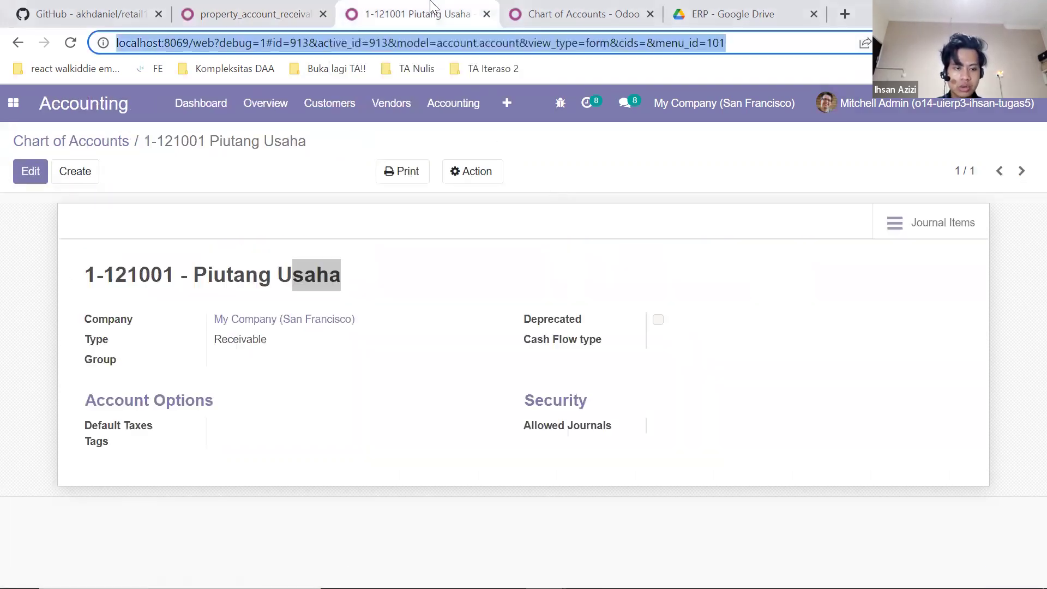
click(254, 188)
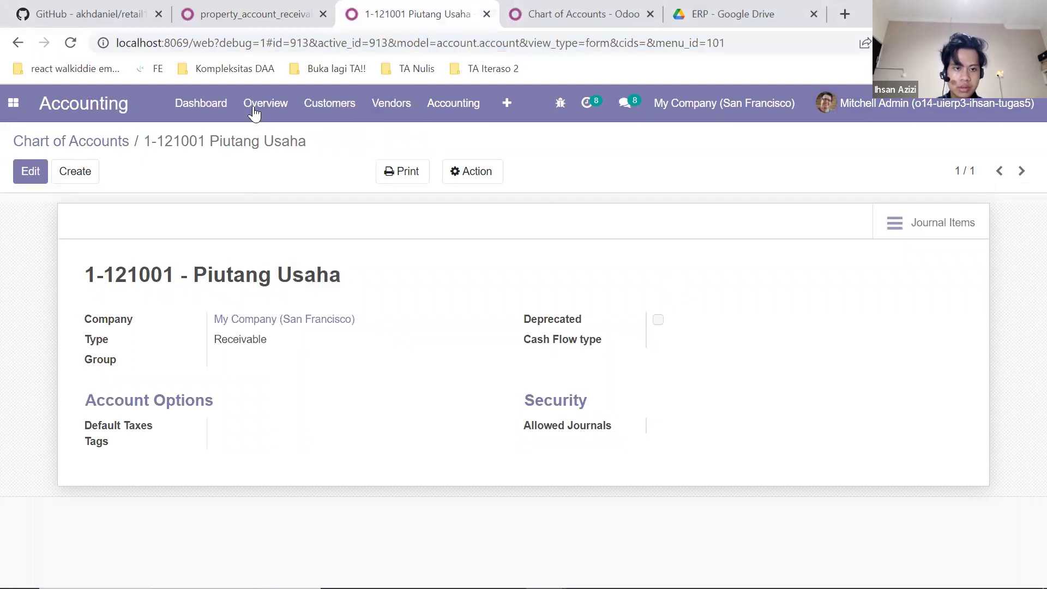
click(99, 148)
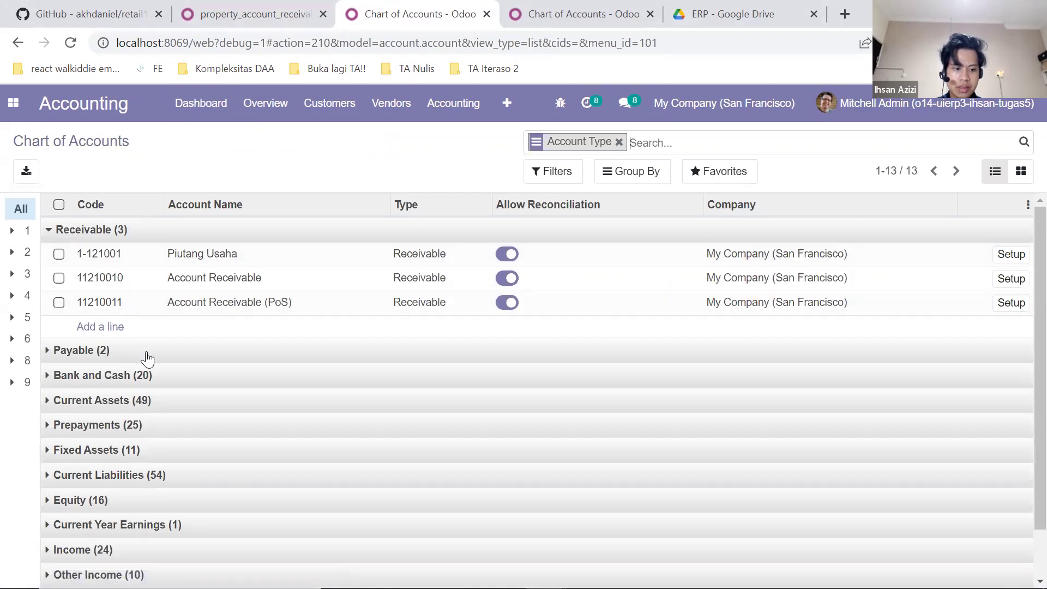
click(235, 8)
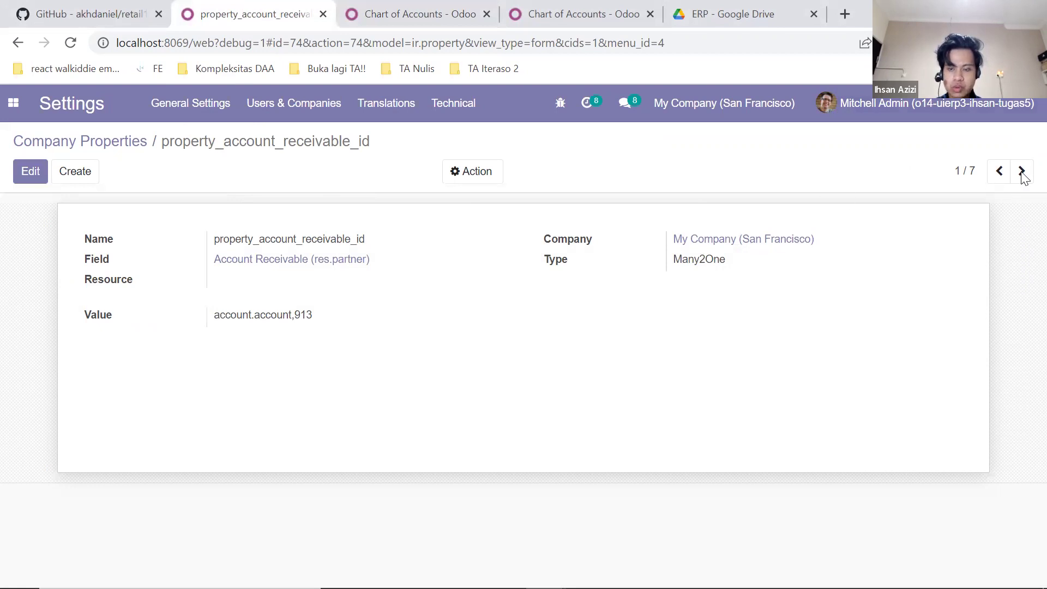
click(379, 8)
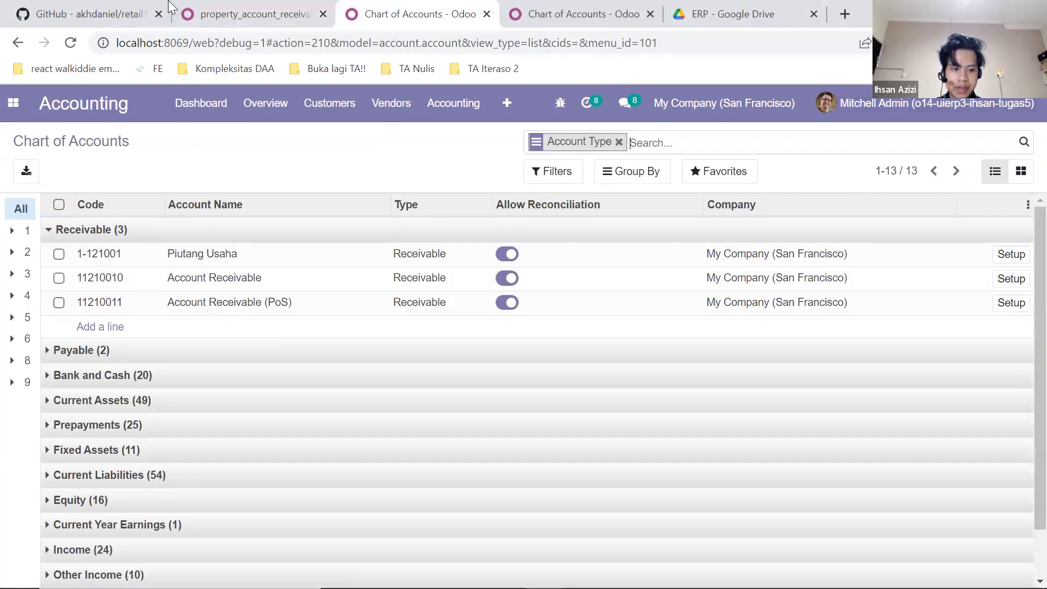
click(247, 9)
click(1021, 171)
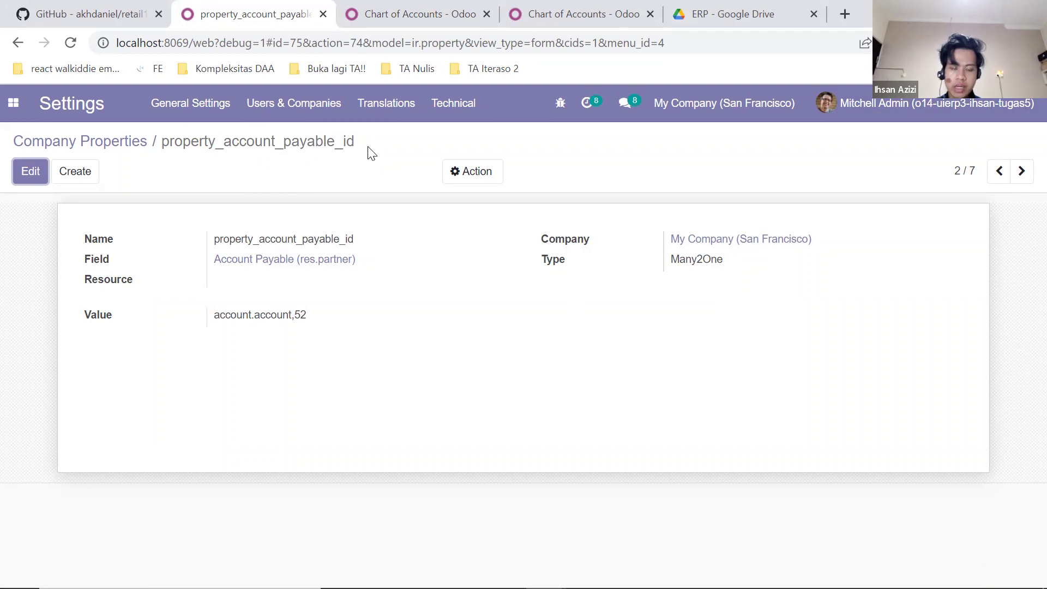
Open the setup record of 2-110001 Hutang Usaha from the Payable group and copy its record id from the page address
click(417, 7)
click(175, 350)
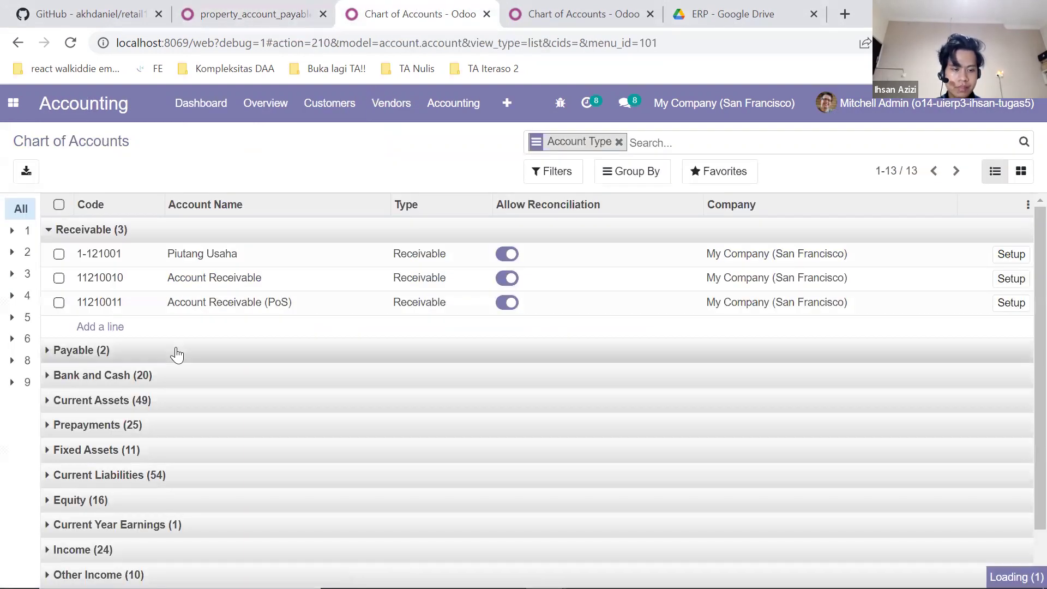
scroll(240, 256, down, 3)
click(256, 13)
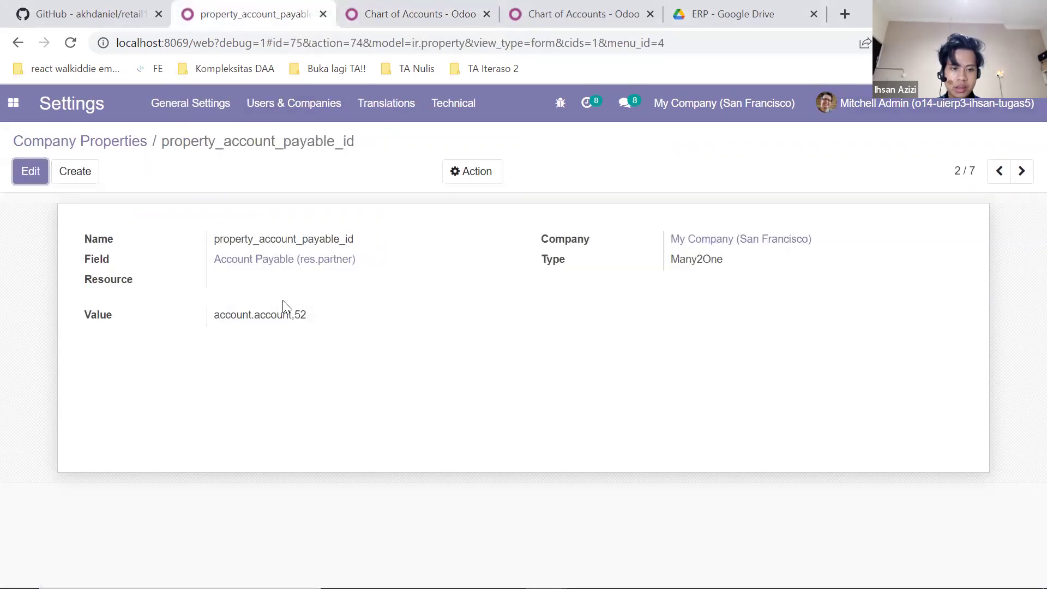
click(21, 174)
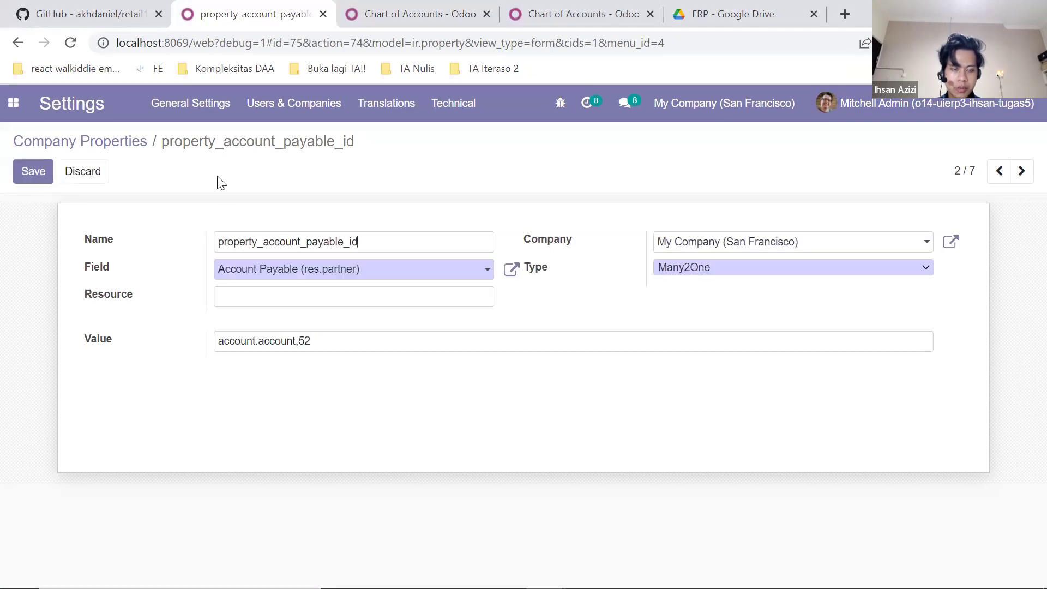
click(366, 11)
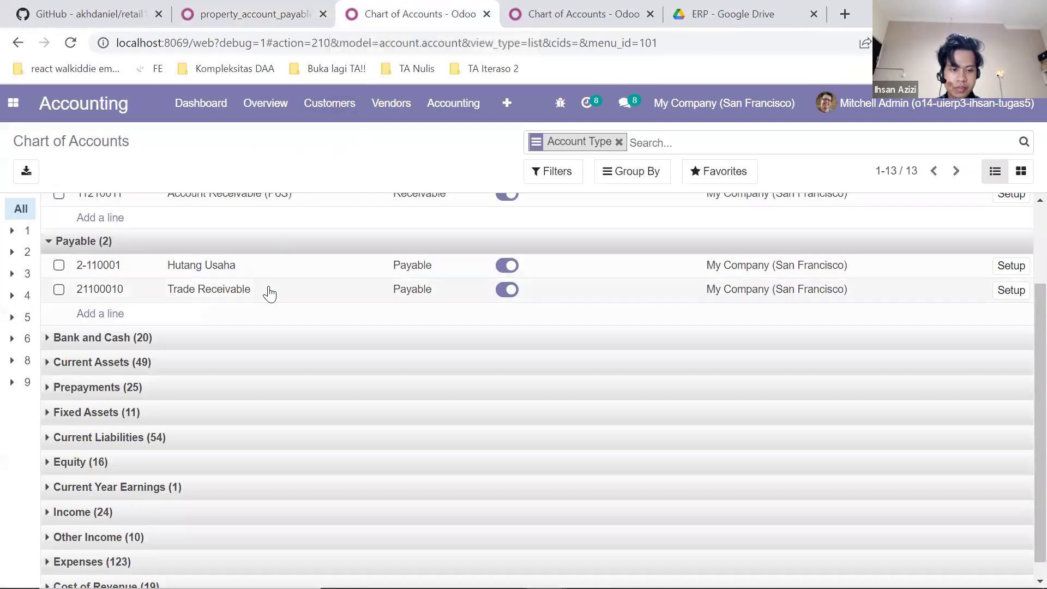
click(1011, 266)
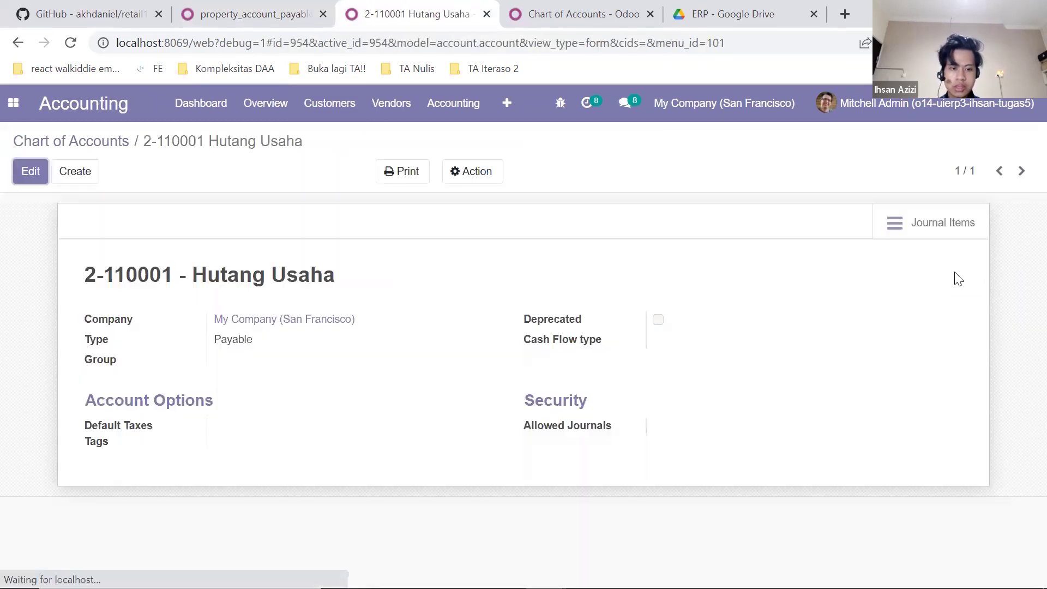
drag(310, 47, 290, 48)
key(ctrl+c)
Set the Value of property_account_payable_id to account.account,954 and save the property
click(300, 7)
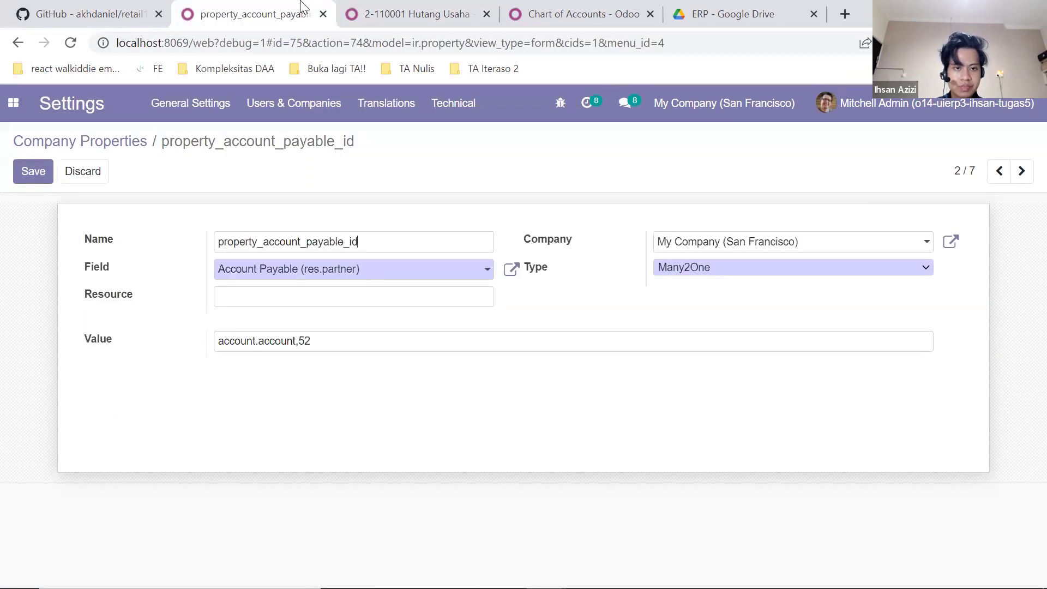
key(ctrl+v)
click(23, 172)
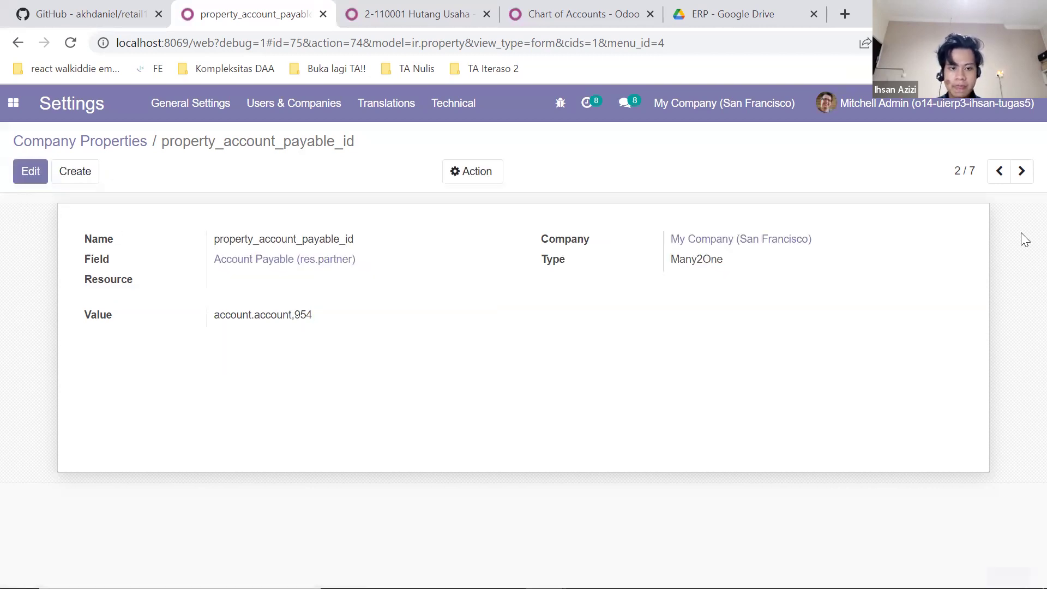
click(446, 6)
click(256, 13)
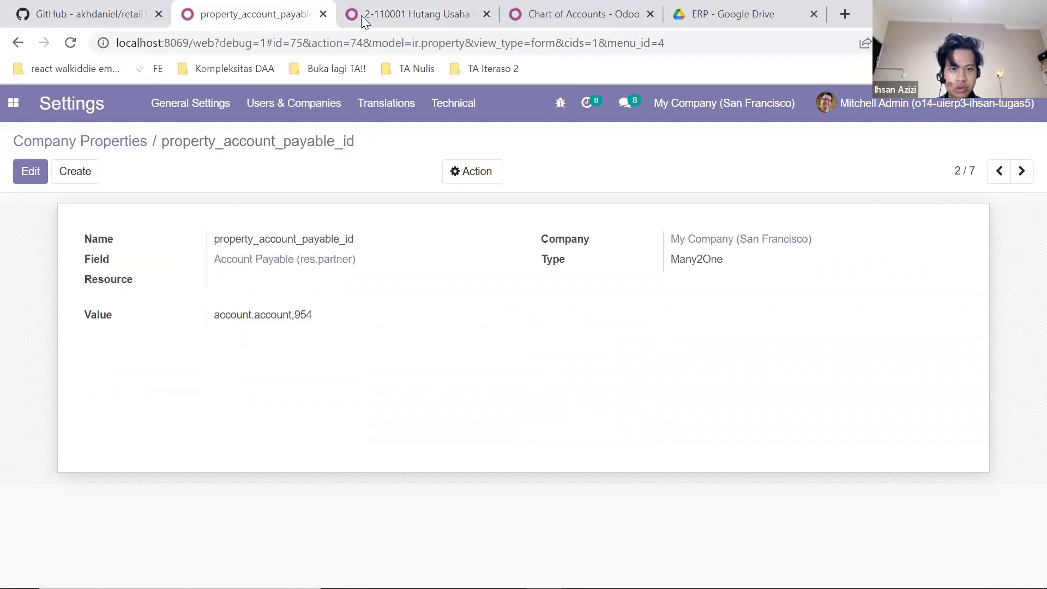
Clear the Value of the company property property_account_expense_categ_id and save it
click(1022, 172)
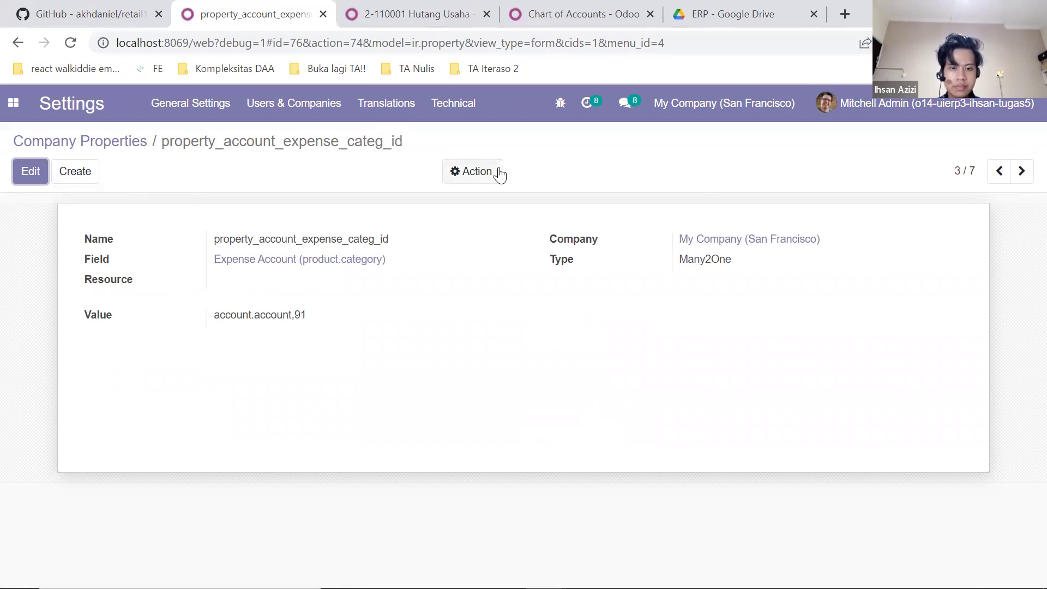
click(41, 172)
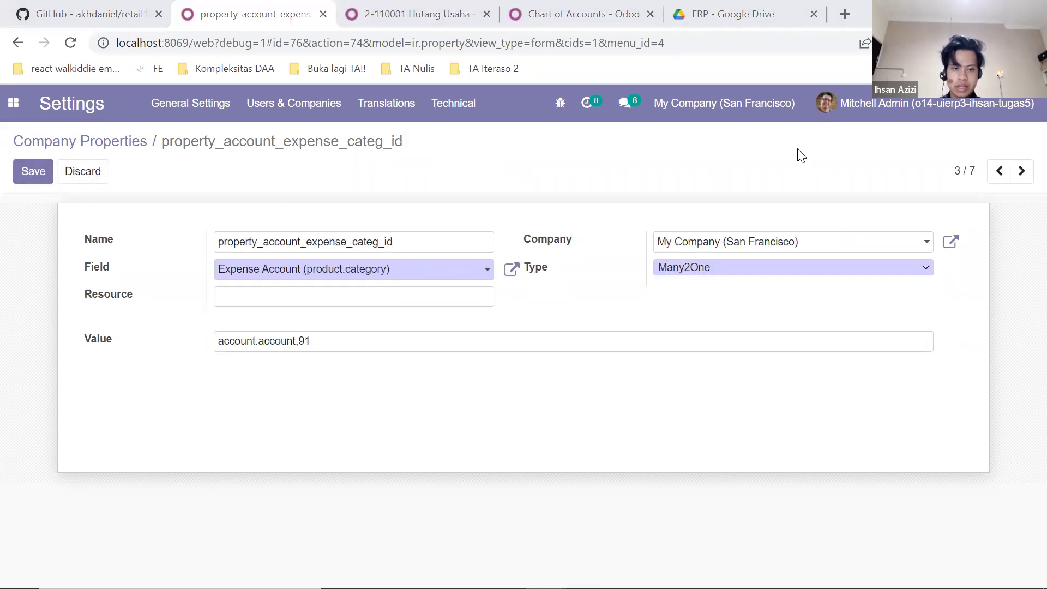
drag(388, 341, 174, 349)
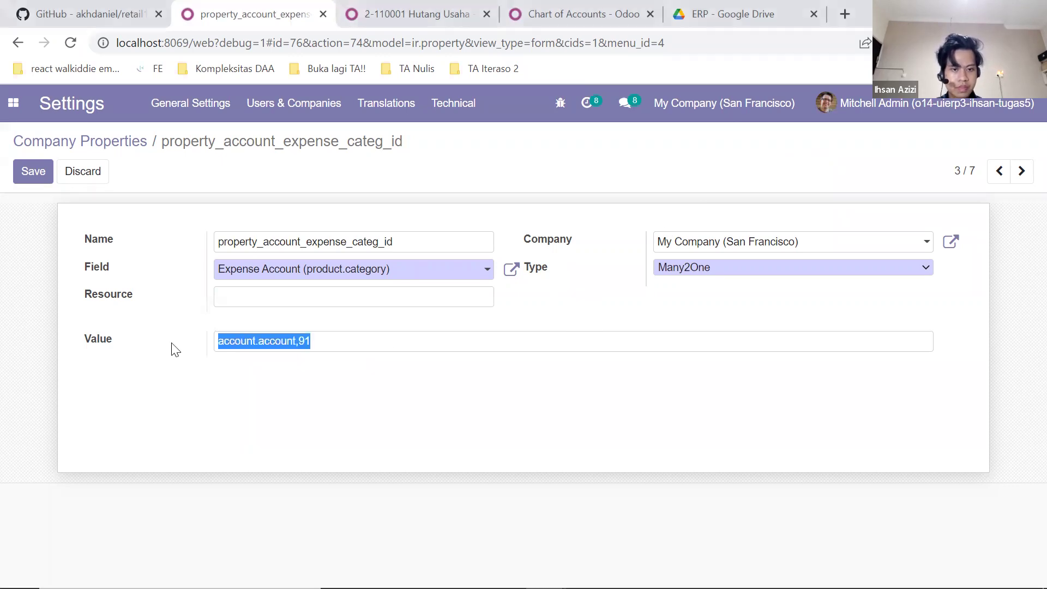
key(BackSpace)
click(33, 174)
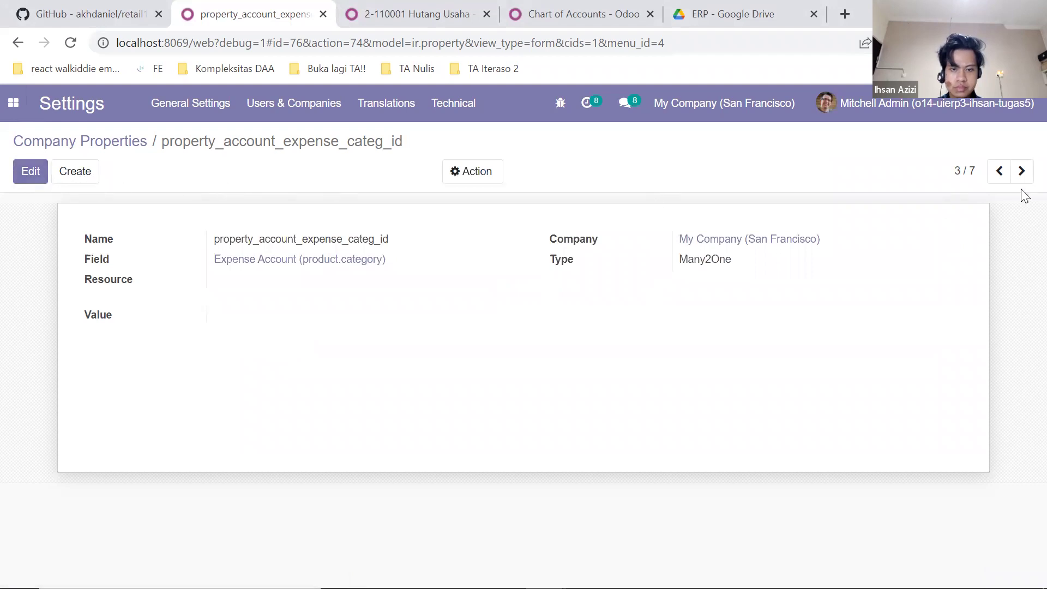
Clear the Value of the company property property_account_income_categ_id and save it
click(1021, 170)
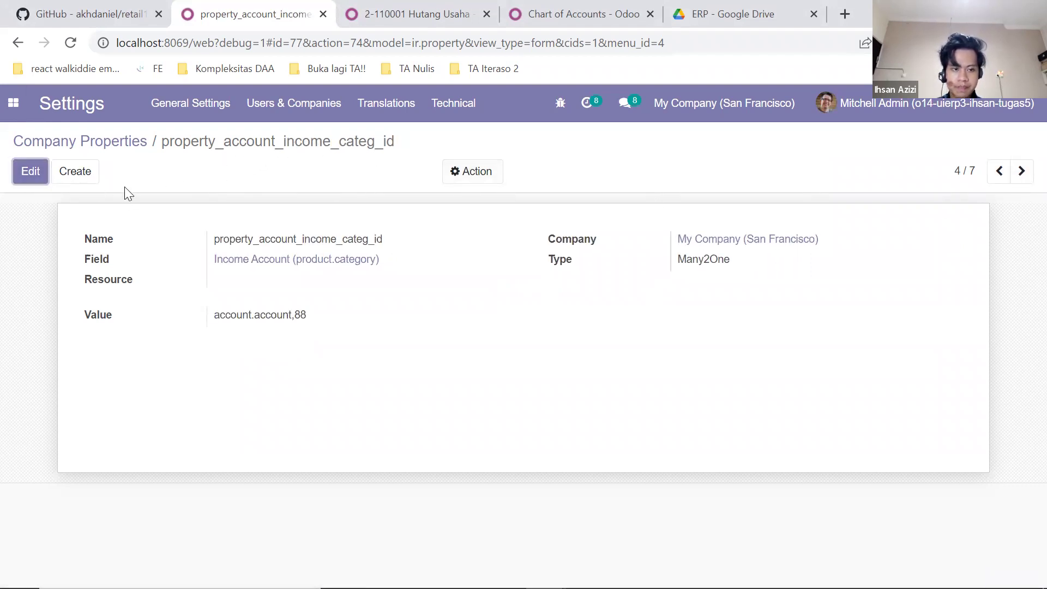
click(22, 176)
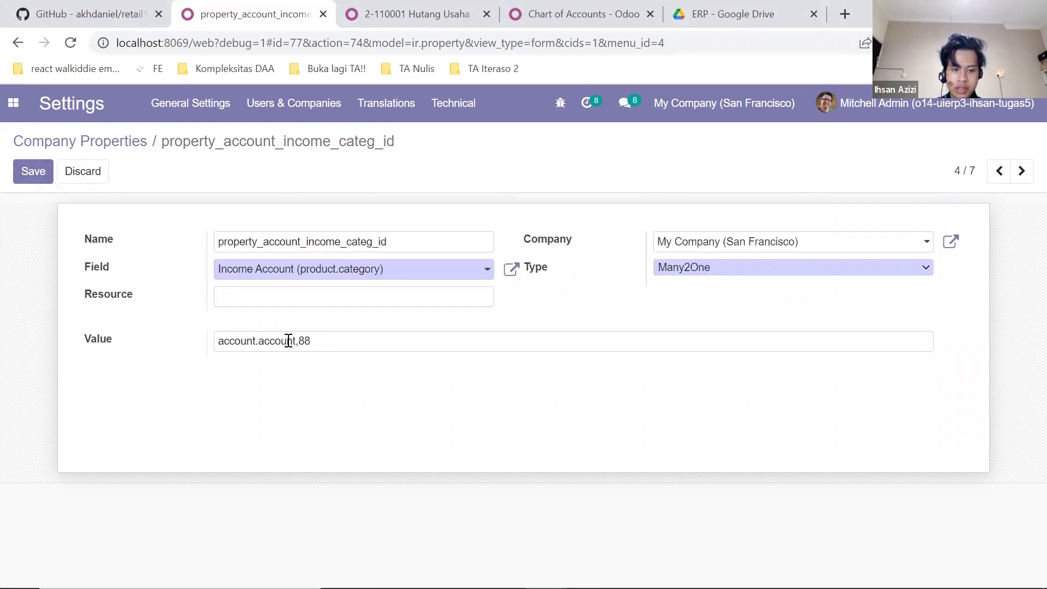
key(ctrl+a)
key(BackSpace)
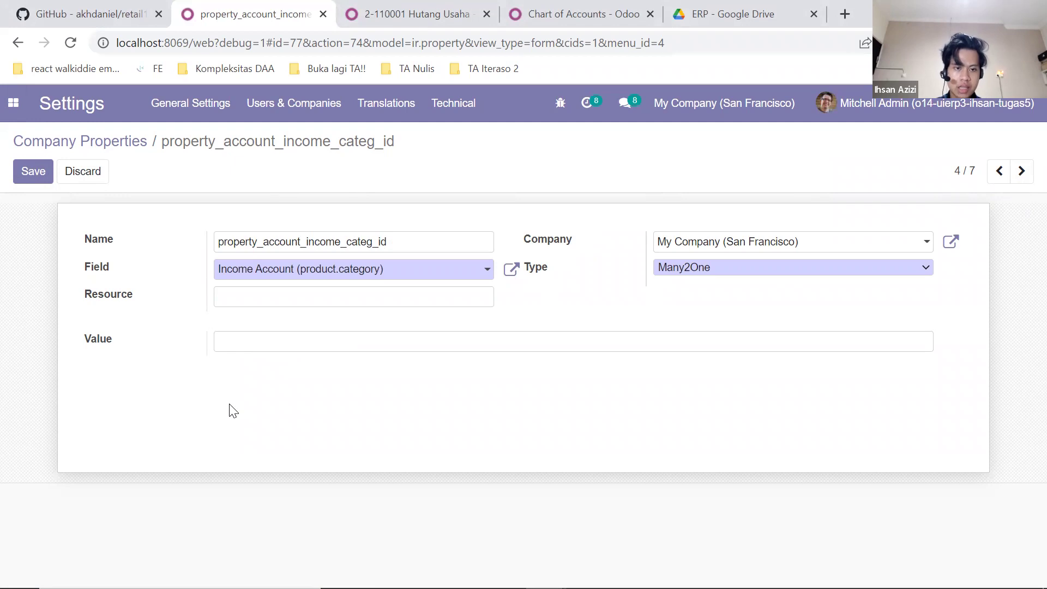
click(33, 171)
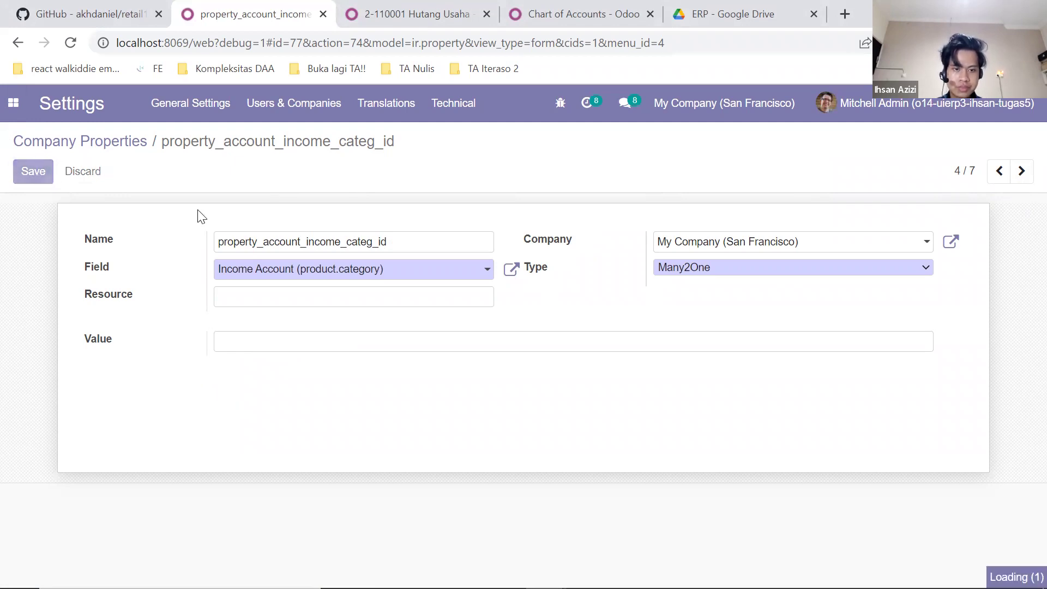
Check the account id in property_stock_account_output_categ_id and look through the chart of accounts for the matching account
click(1021, 171)
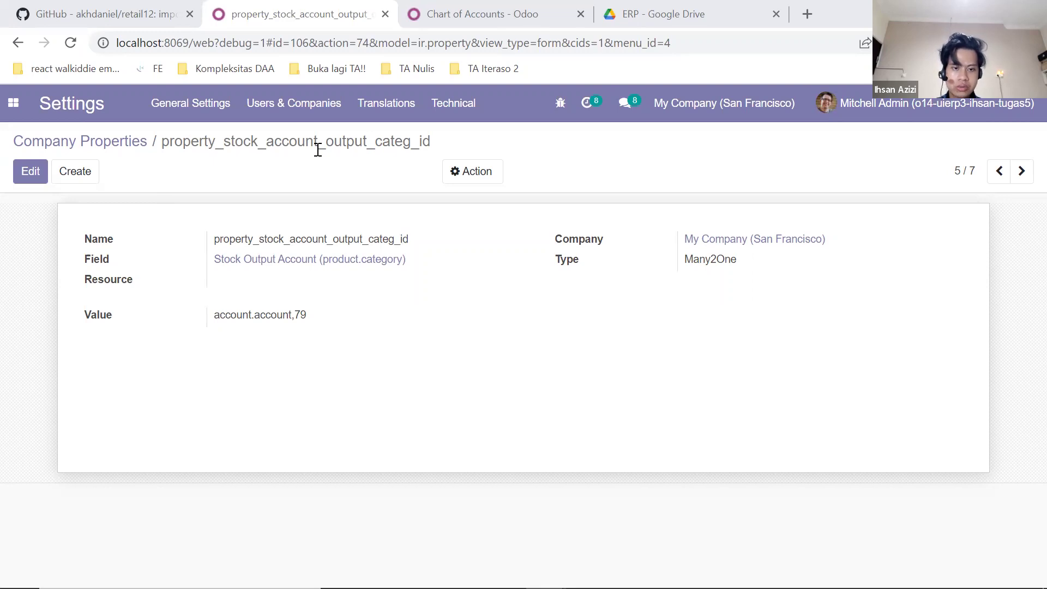
click(470, 7)
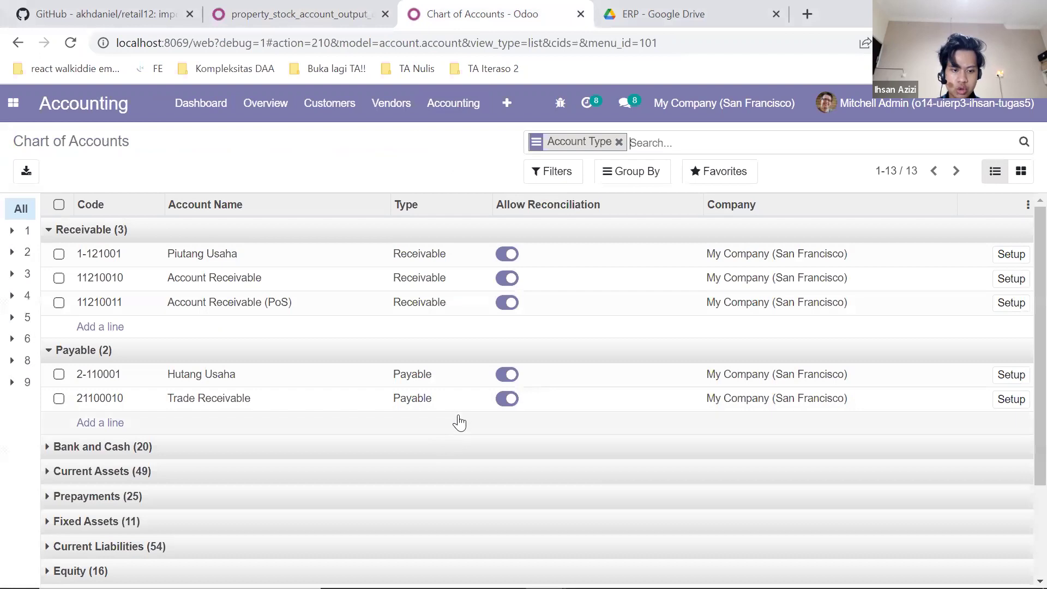
scroll(459, 420, down, 2)
scroll(458, 354, up, 1)
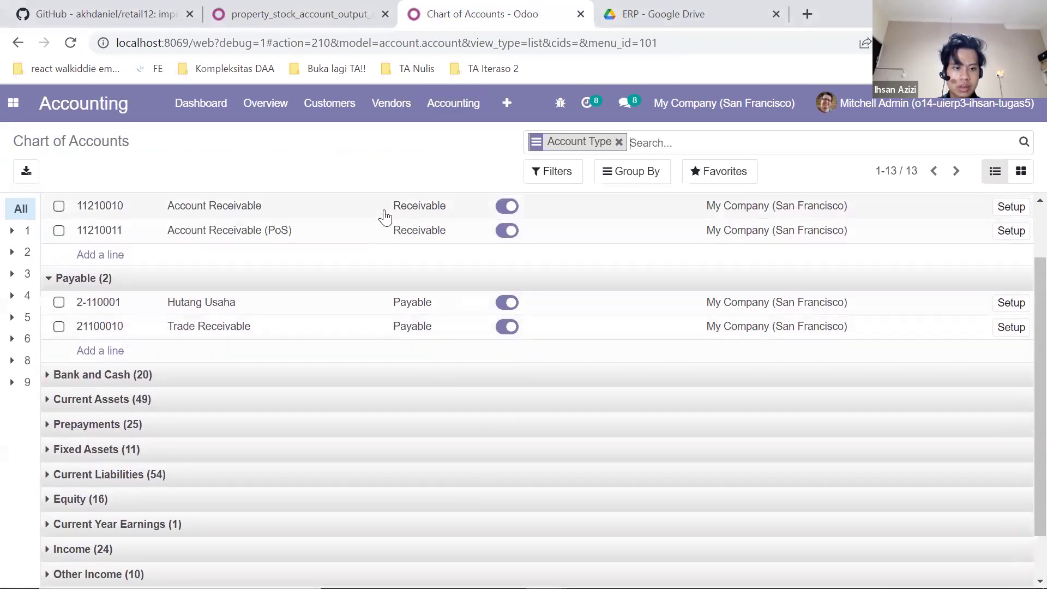
click(307, 7)
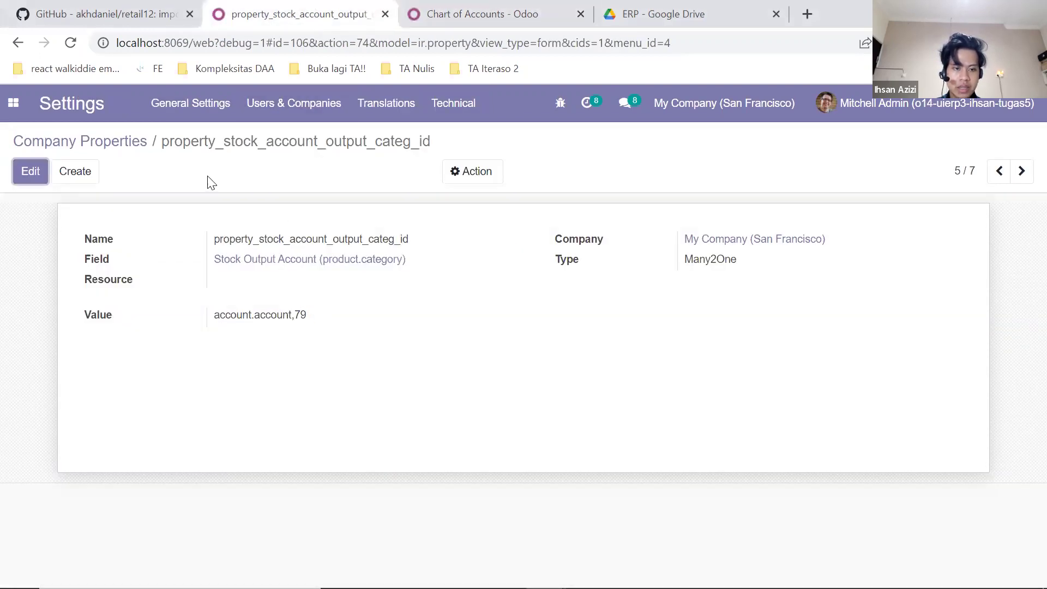
drag(311, 332, 299, 327)
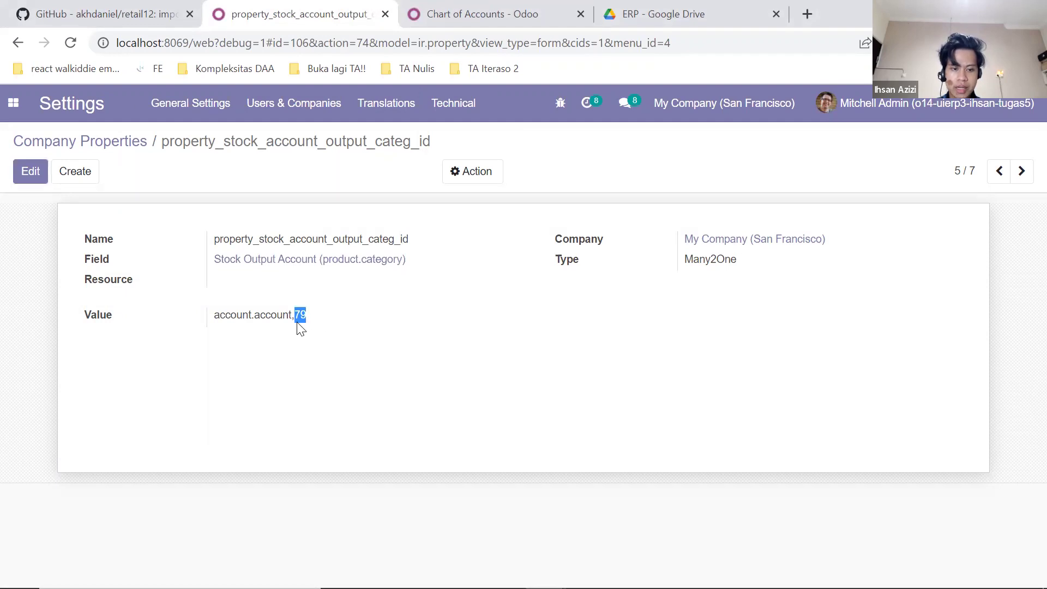
click(459, 12)
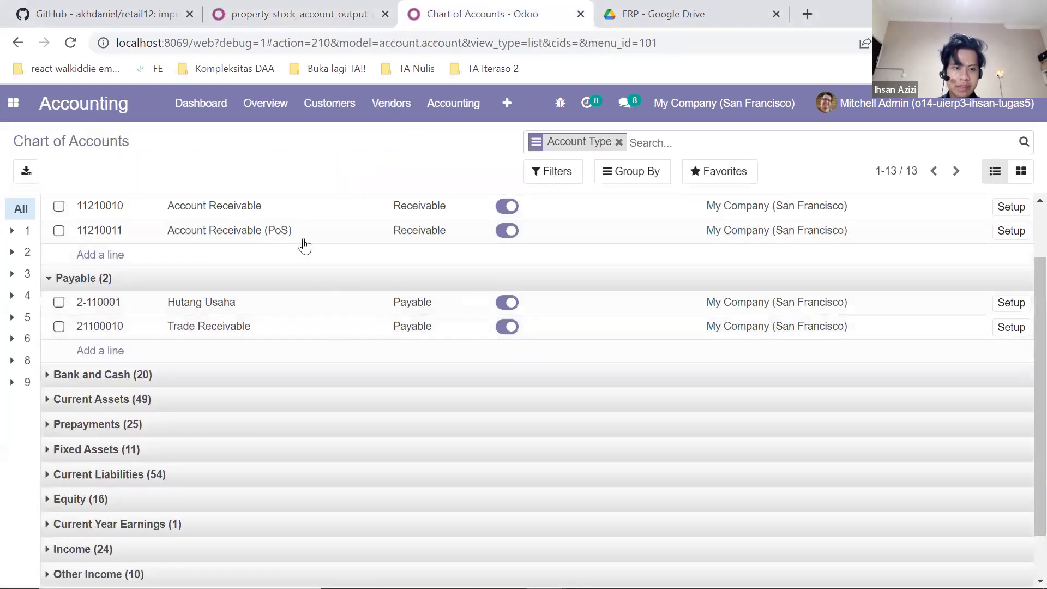
scroll(289, 251, up, 1)
scroll(210, 329, down, 2)
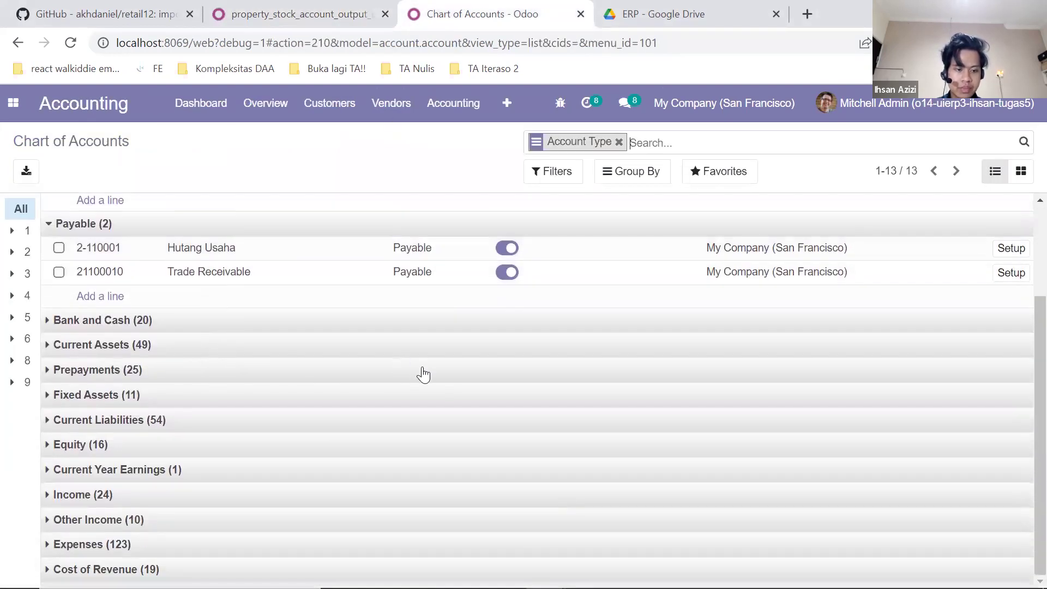
click(319, 8)
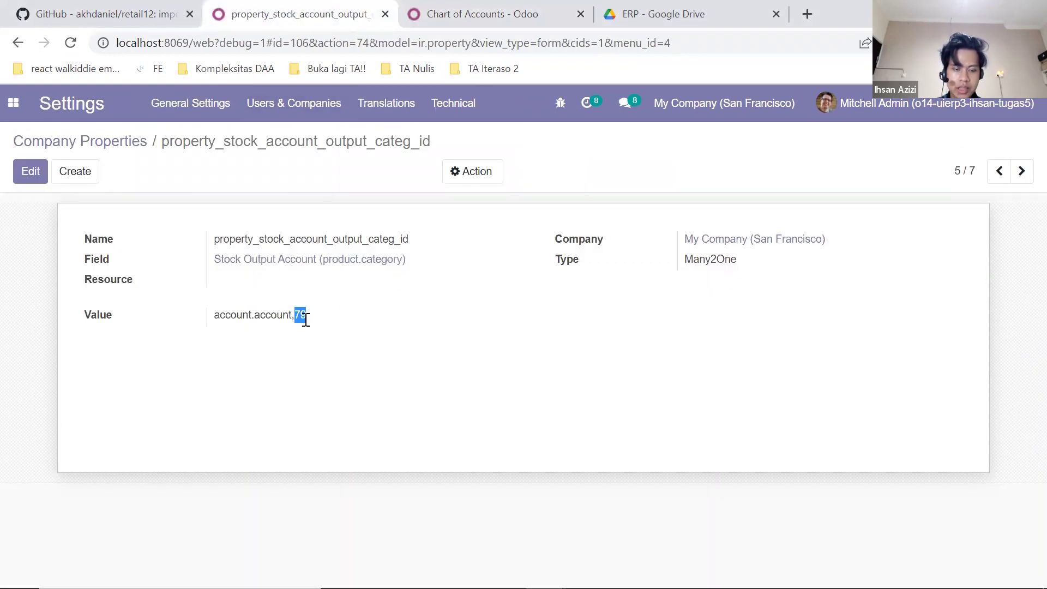
click(482, 14)
scroll(513, 294, up, 2)
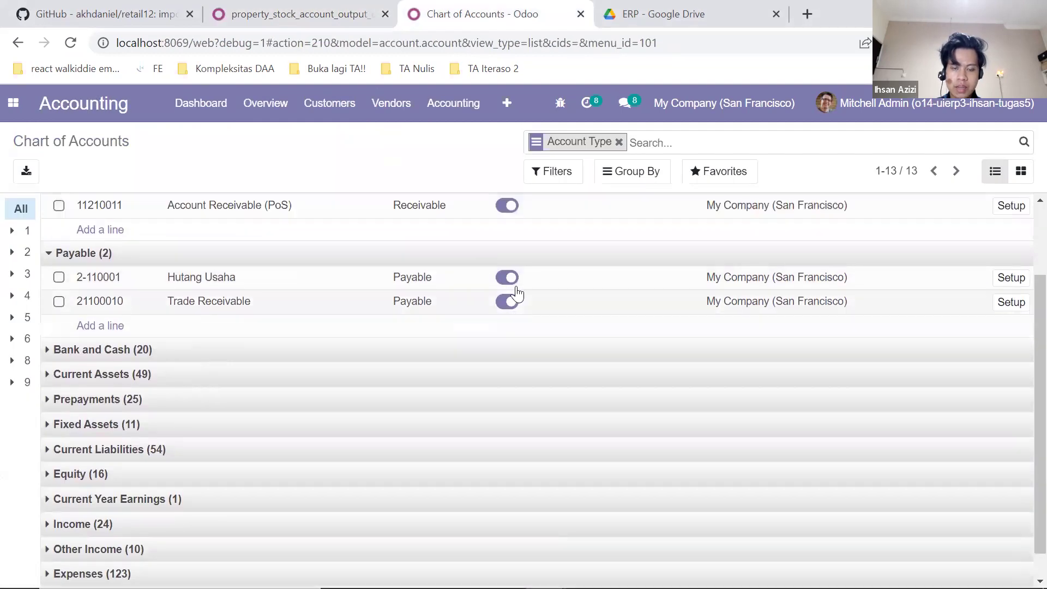
Filter the chart of accounts by ID 79, the account id stored in property_stock_account_output_categ_id
click(564, 171)
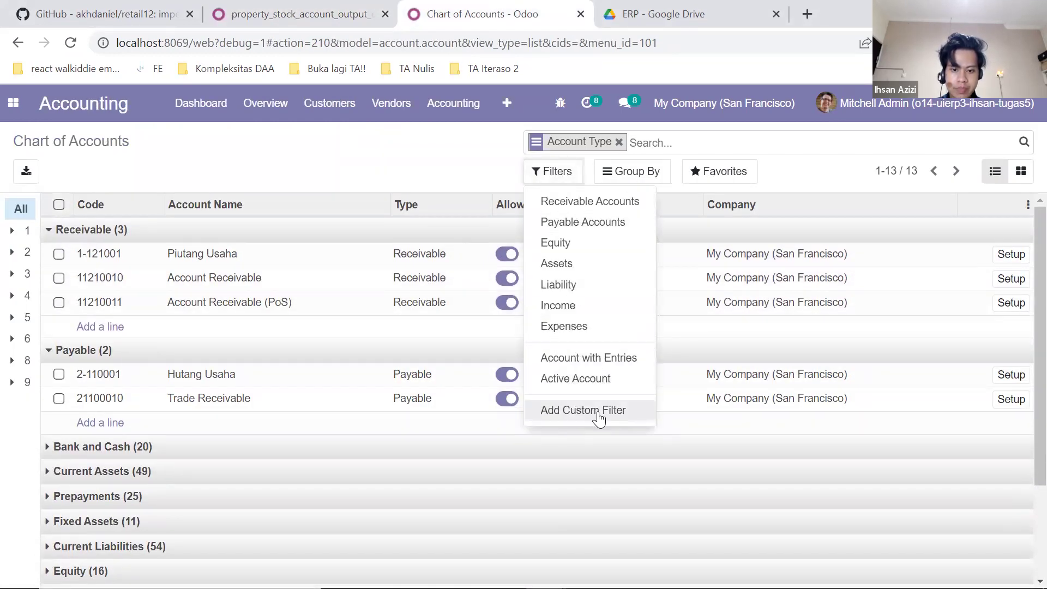
click(577, 409)
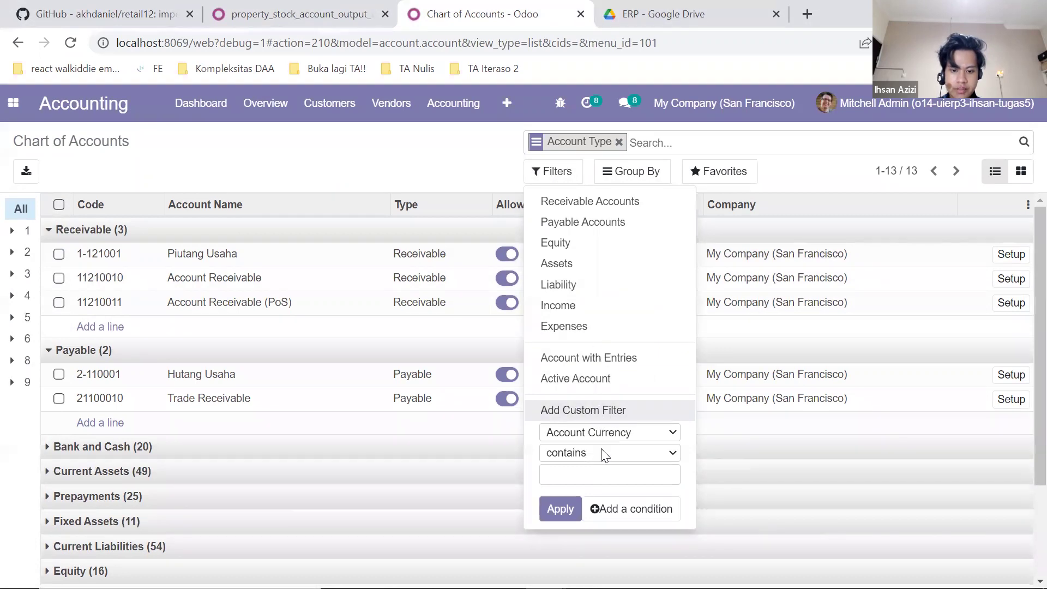
click(609, 432)
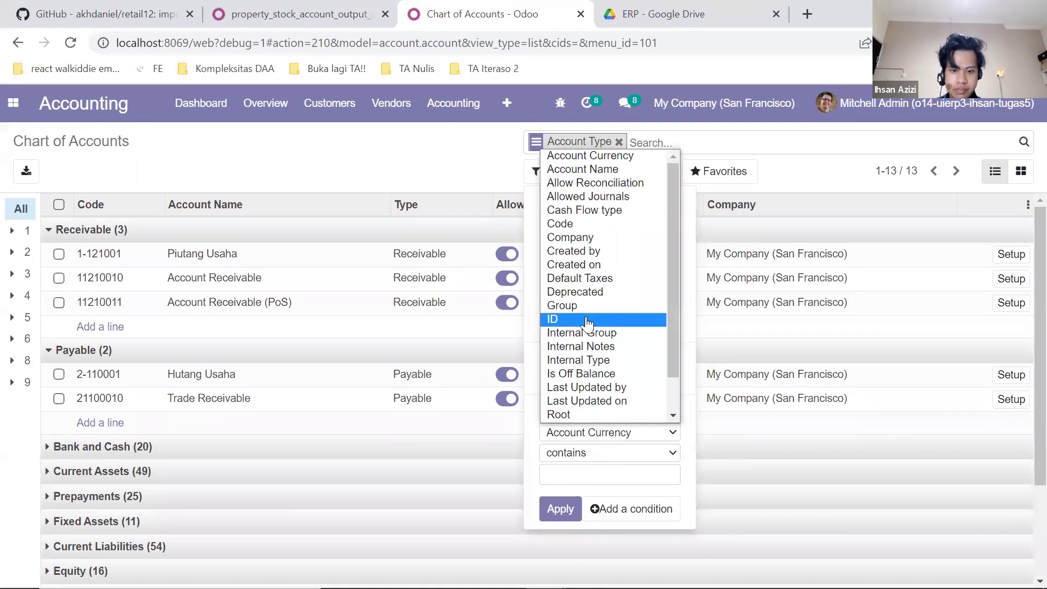
click(573, 320)
click(354, 12)
click(479, 13)
click(560, 475)
text(79)
click(560, 508)
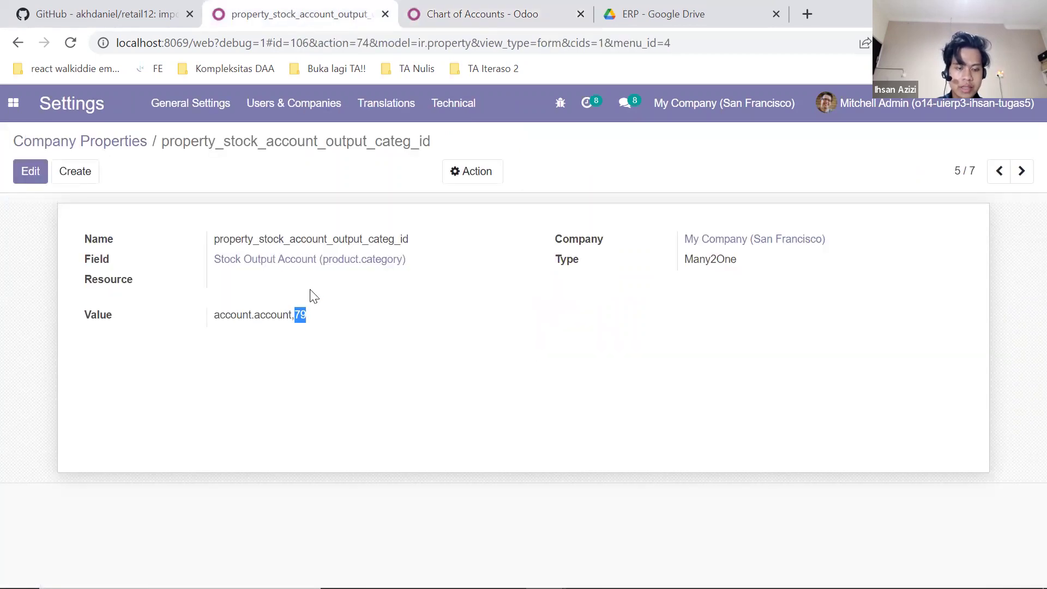
click(479, 14)
click(229, 236)
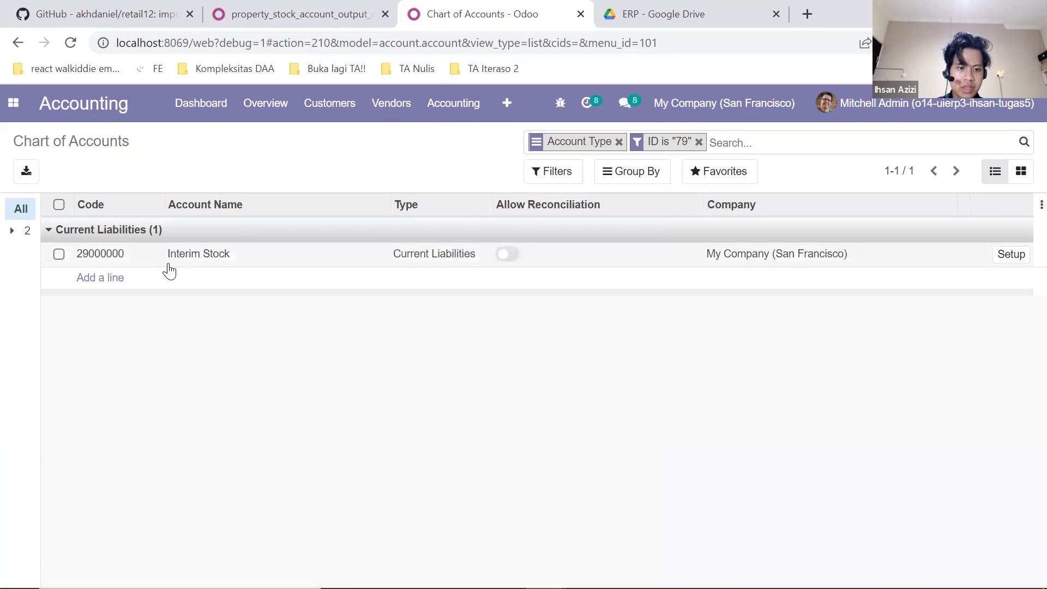
Open the setup record of 29000000 Interim Stock and compare its id and code with the stock output property
click(232, 268)
click(339, 332)
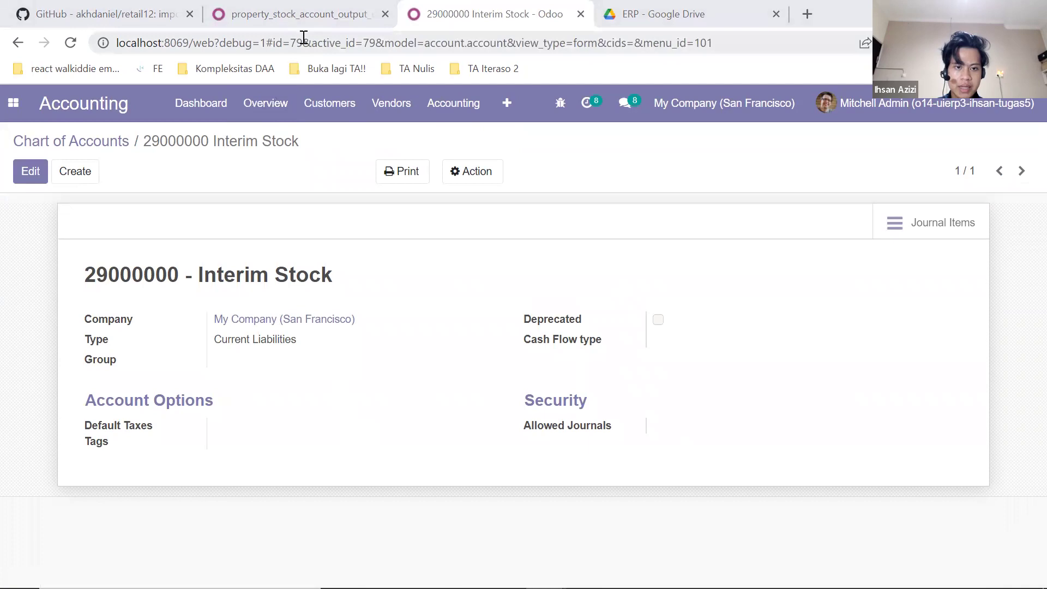
click(303, 14)
click(337, 311)
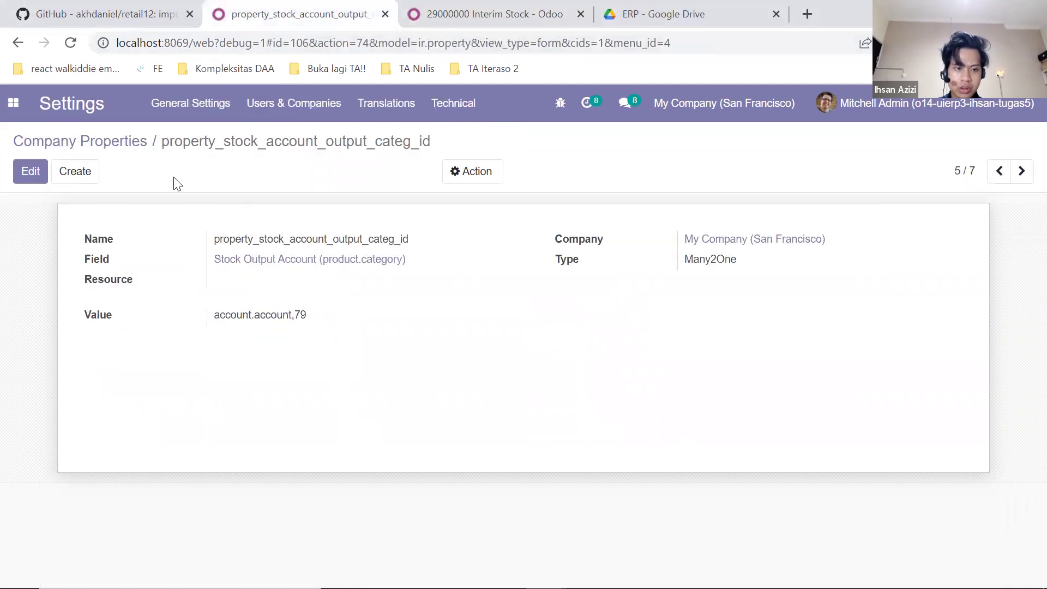
click(470, 8)
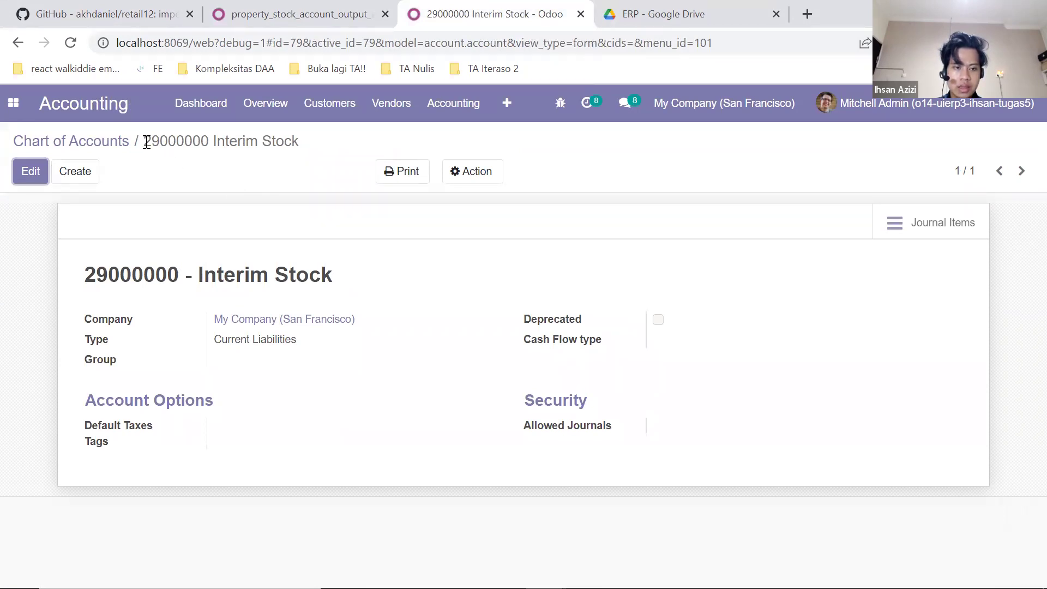
drag(87, 274, 179, 274)
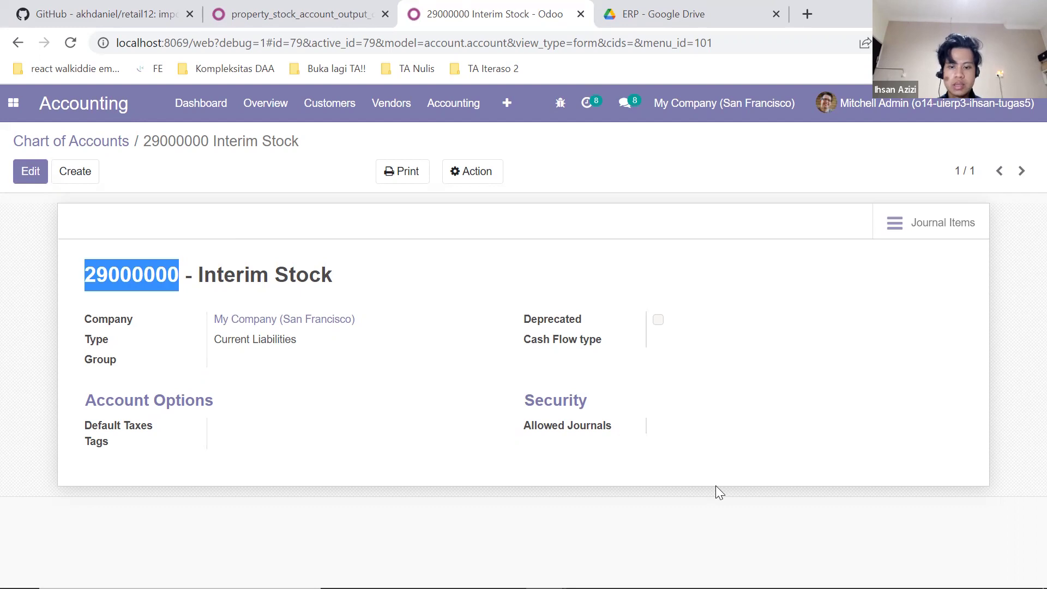
key(alt+Tab)
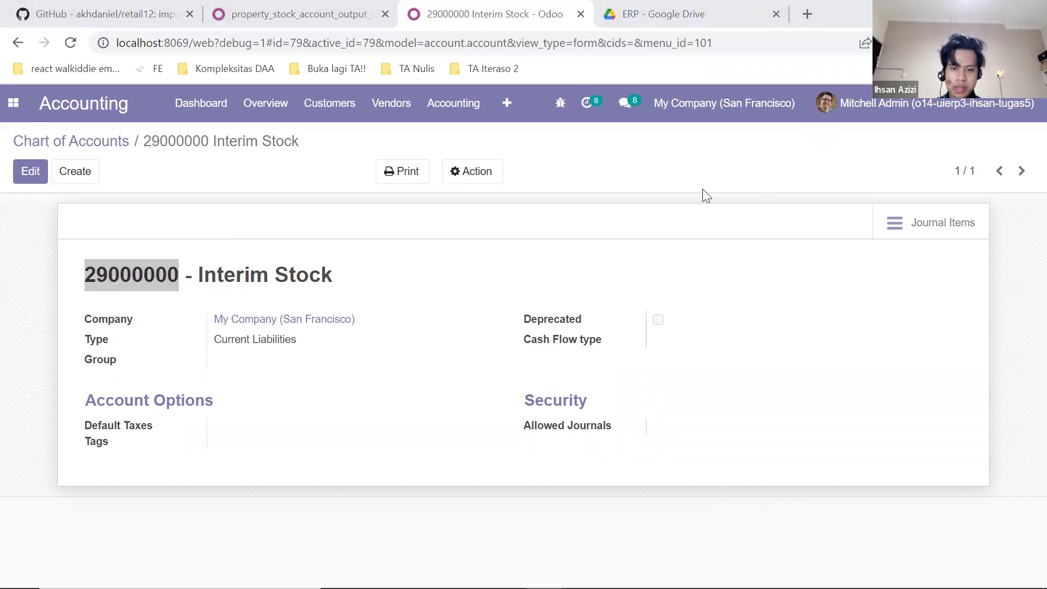
click(320, 219)
Return to the chart of accounts, remove the ID filter and Account Type grouping, and search the accounts for interim
click(92, 145)
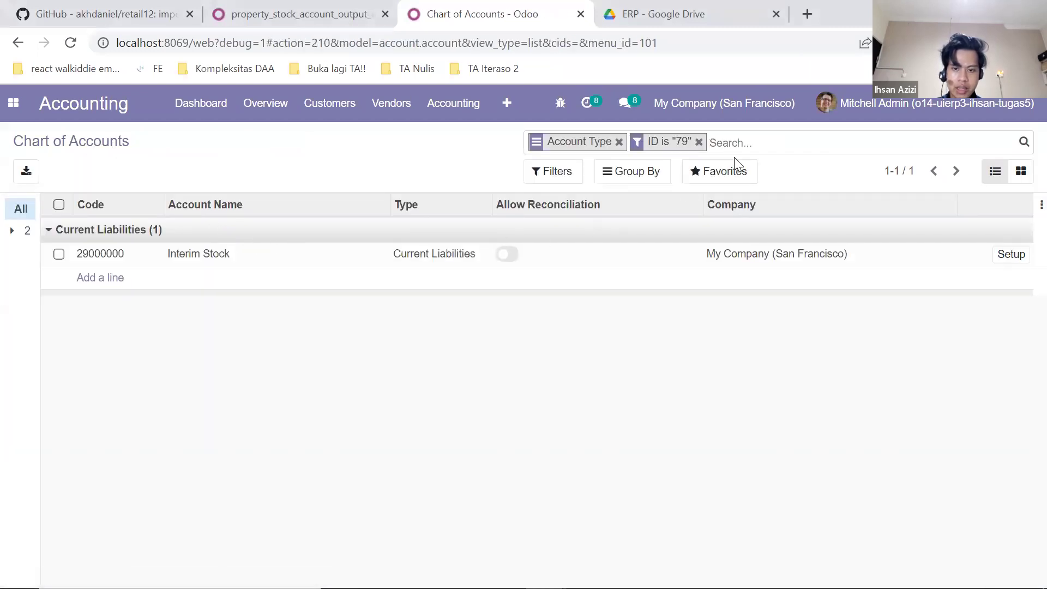
key(BackSpace)
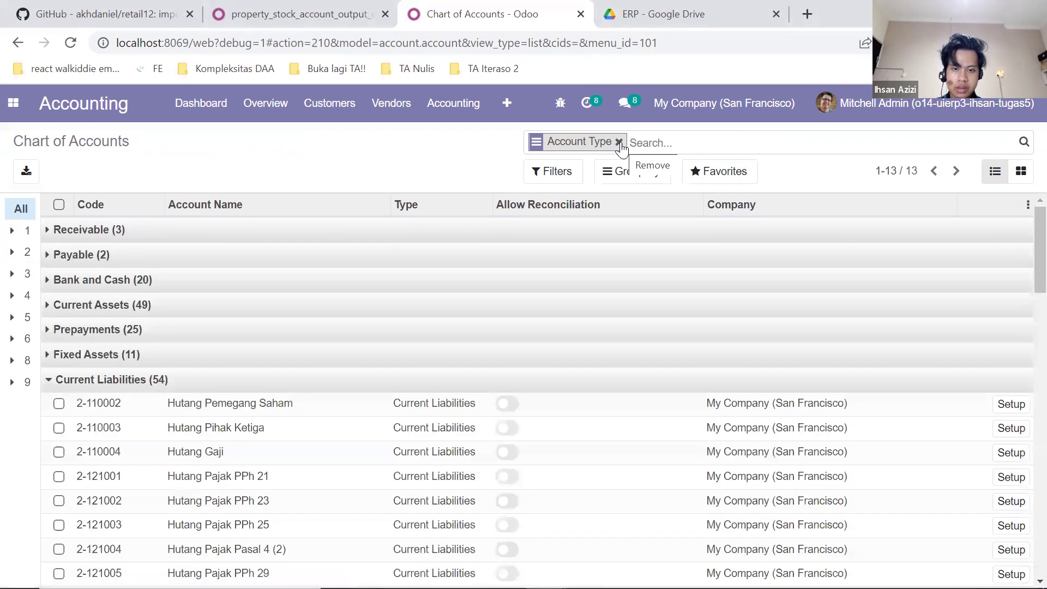
click(619, 142)
text(interim)
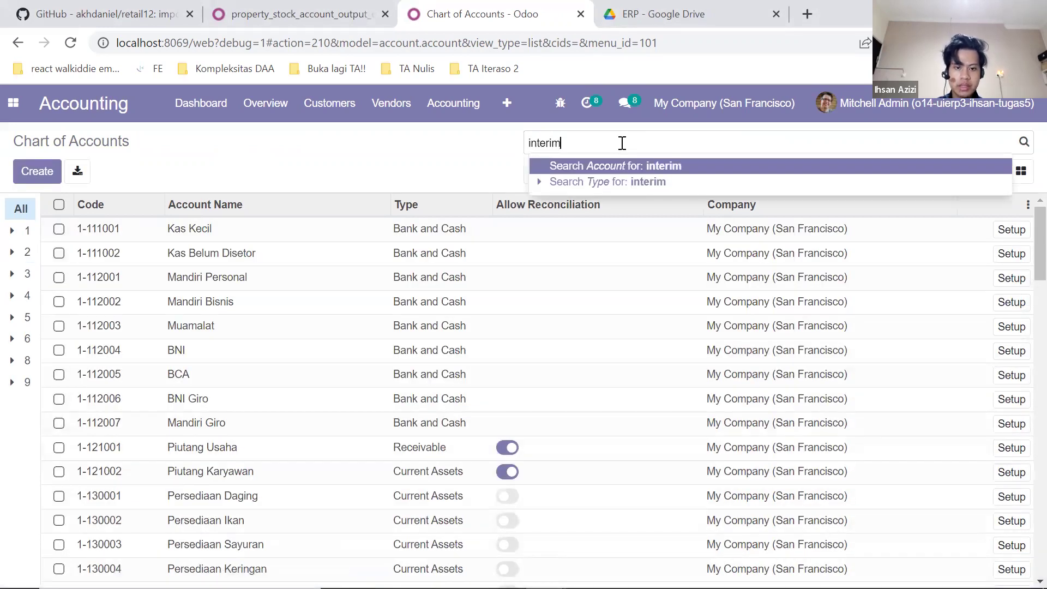
key(Return)
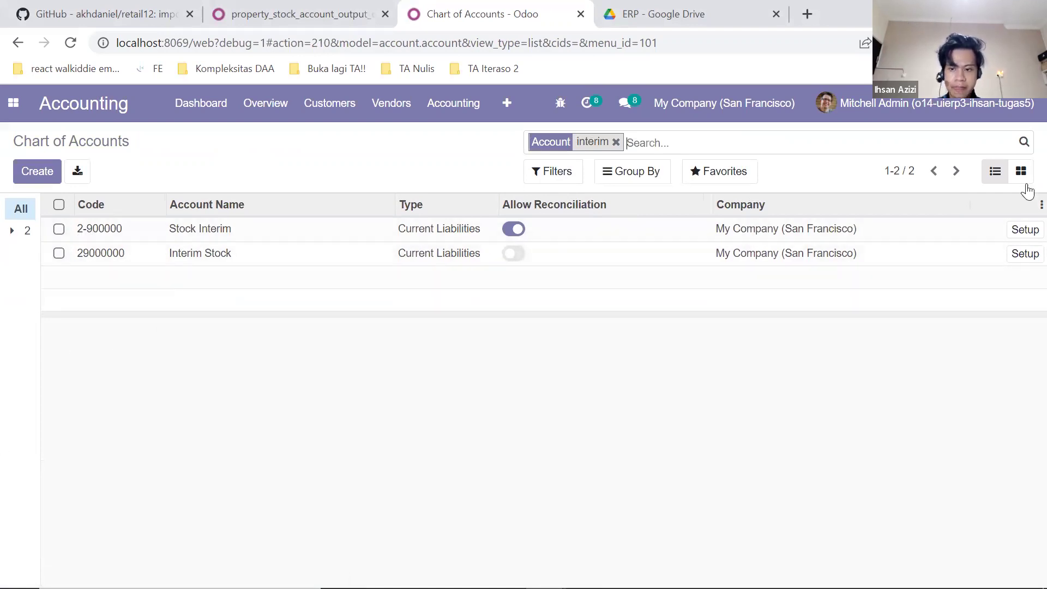
Open the setup record of 2-900000 Stock Interim and copy its record id from the page address
click(1026, 230)
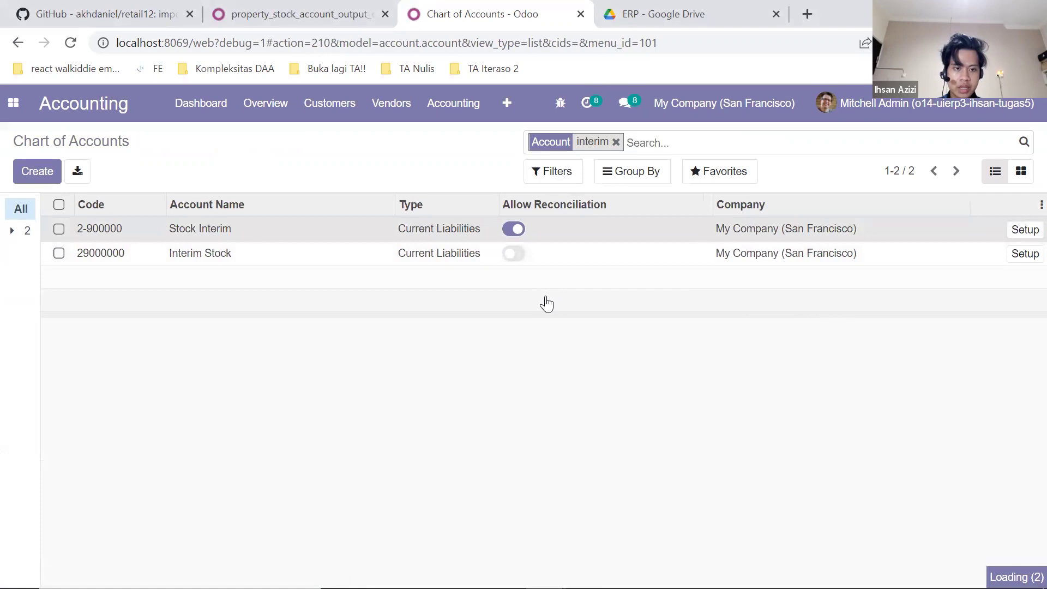
double_click(293, 43)
key(ctrl+c)
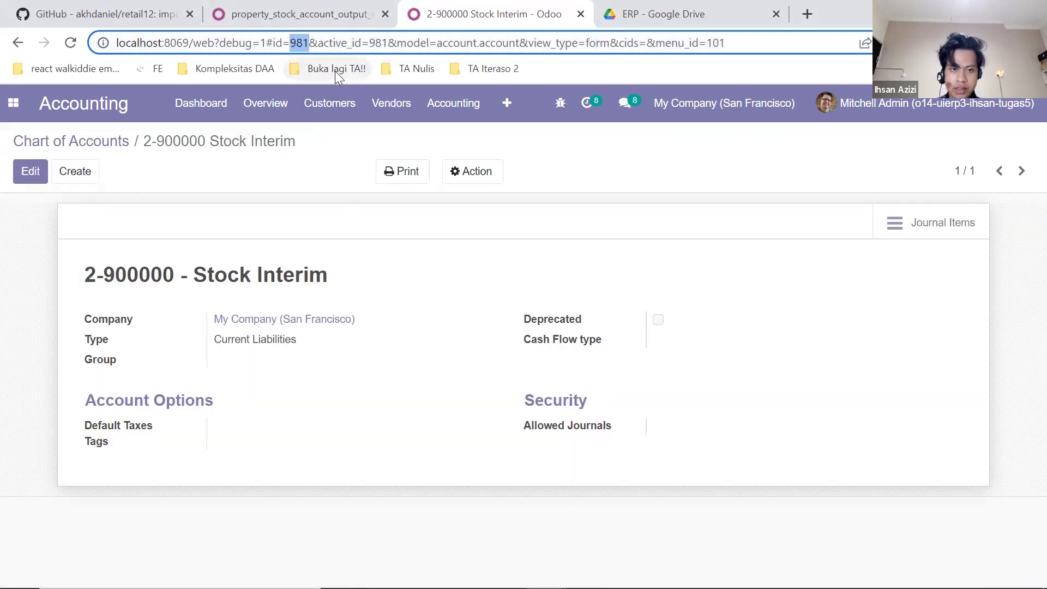
Set the Value of property_stock_account_output_categ_id to account.account,981 and save the property
click(342, 9)
click(30, 173)
drag(315, 341, 302, 340)
key(ctrl+v)
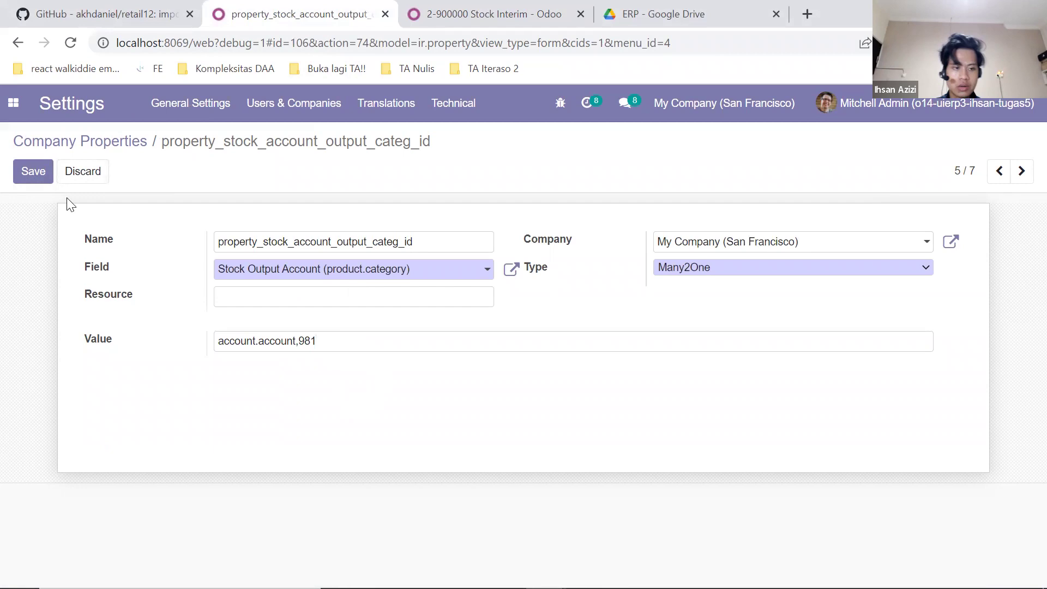
click(34, 171)
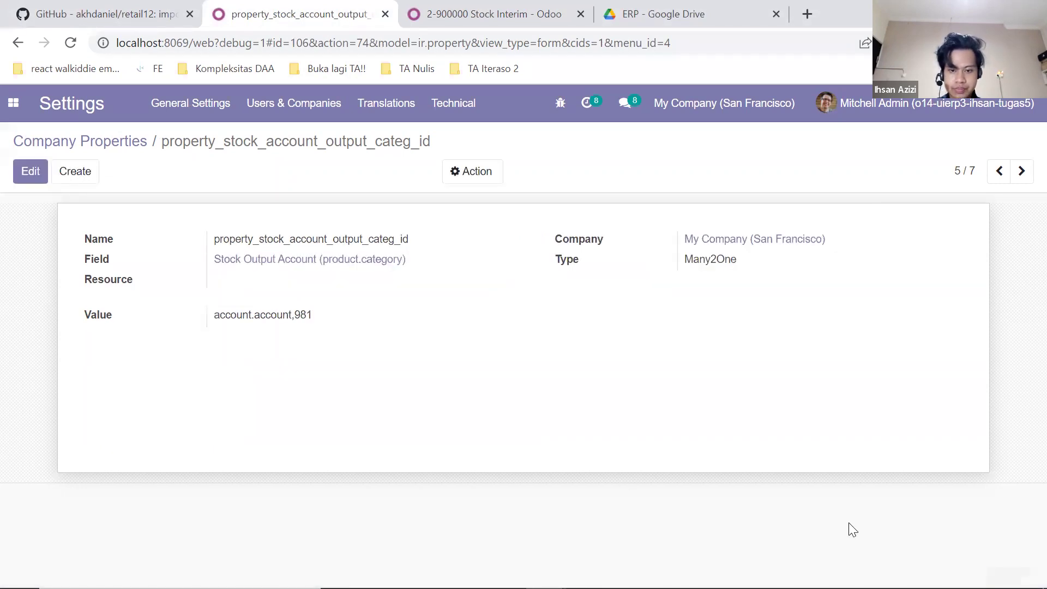
Set the Value of the company property property_stock_account_input_categ_id to account.account,981 and save it
click(1020, 173)
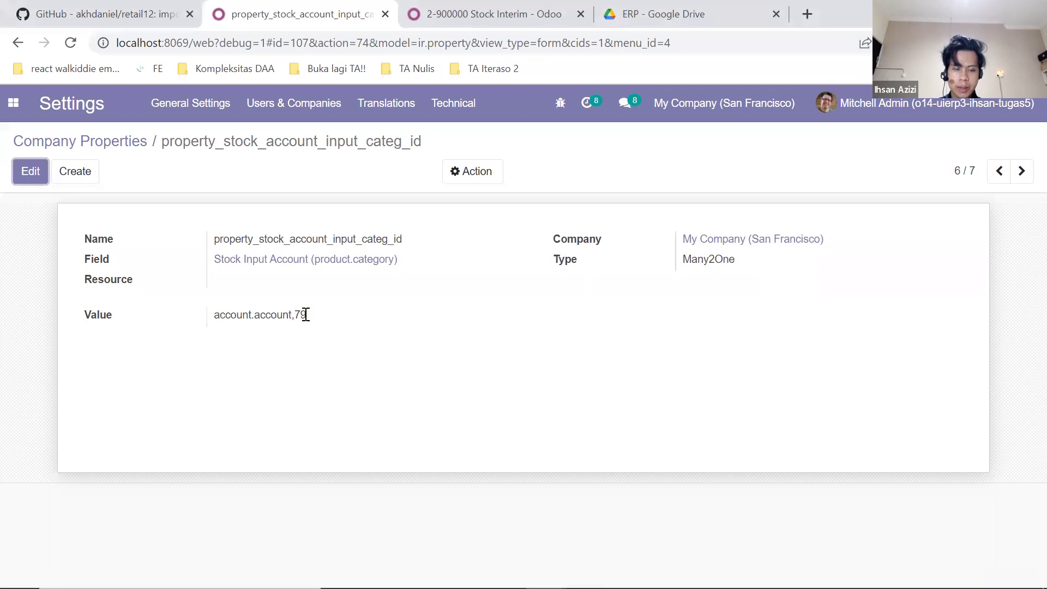
click(17, 174)
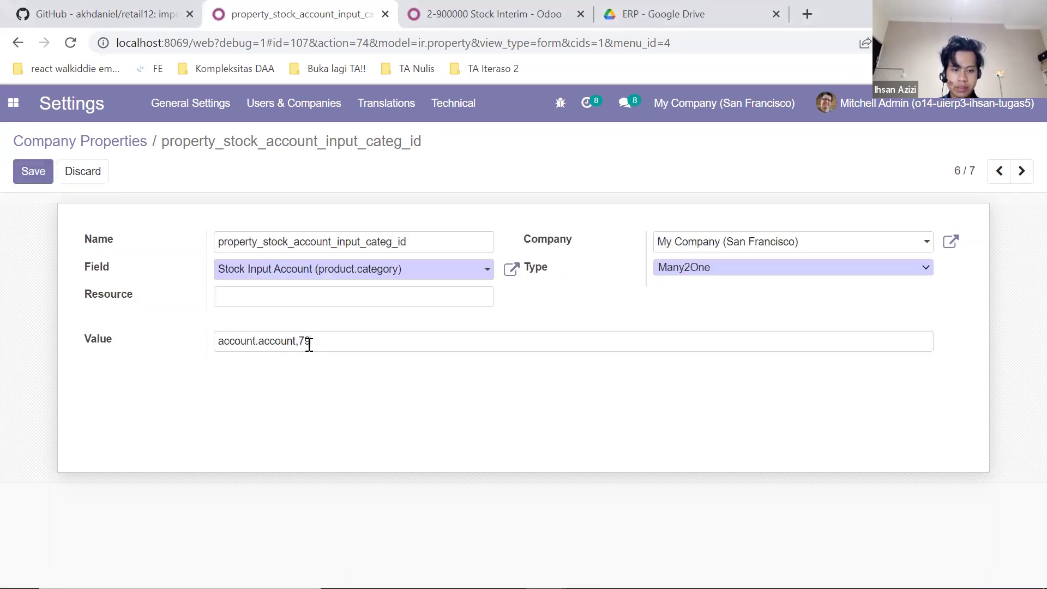
text(981)
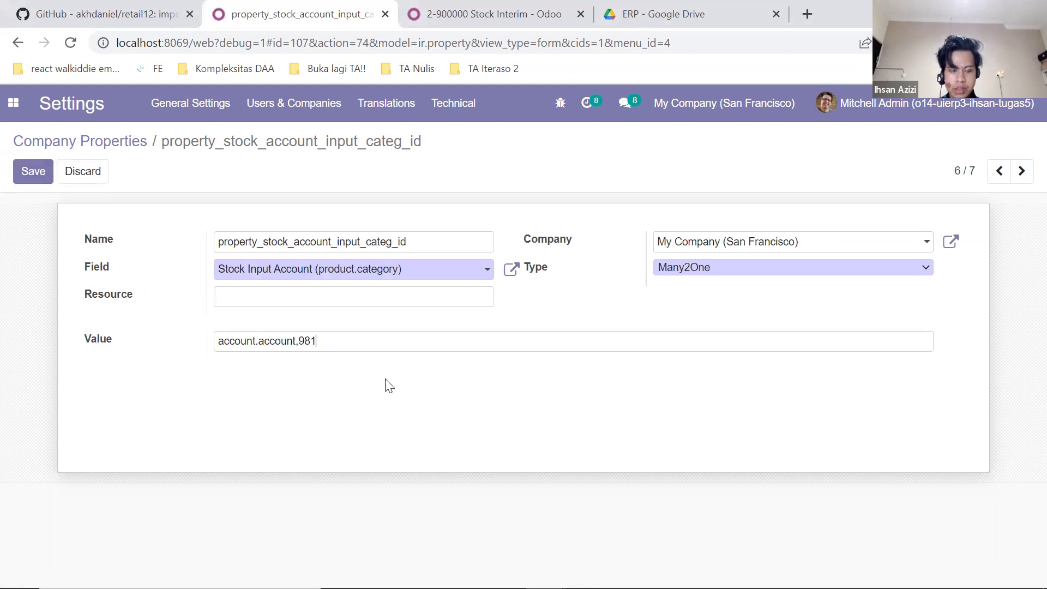
click(30, 172)
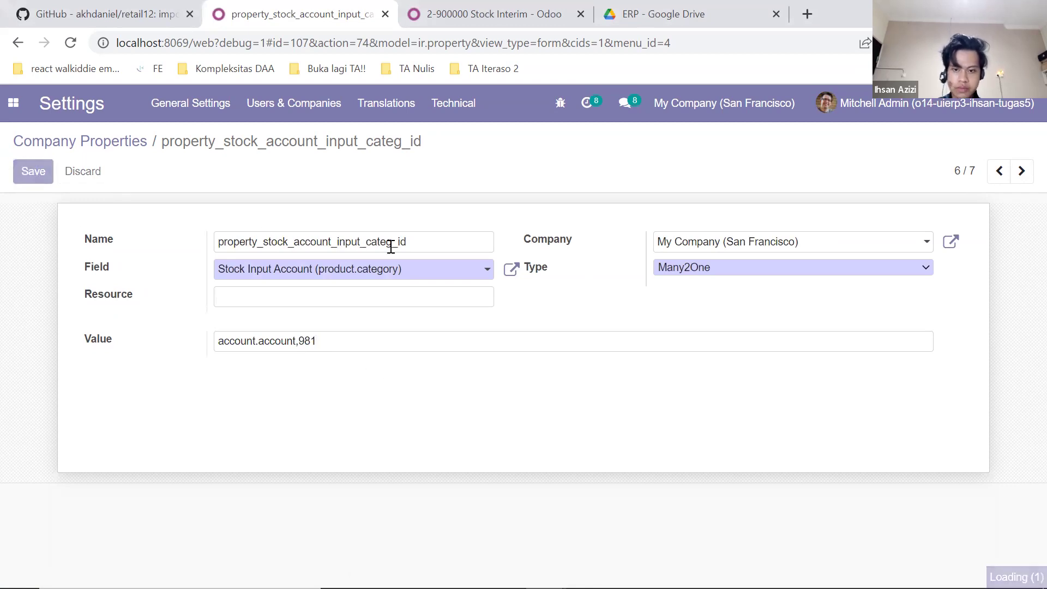
Clear the Value of the company property property_stock_valuation_account_id, save it, and return to the chart of accounts
click(1022, 170)
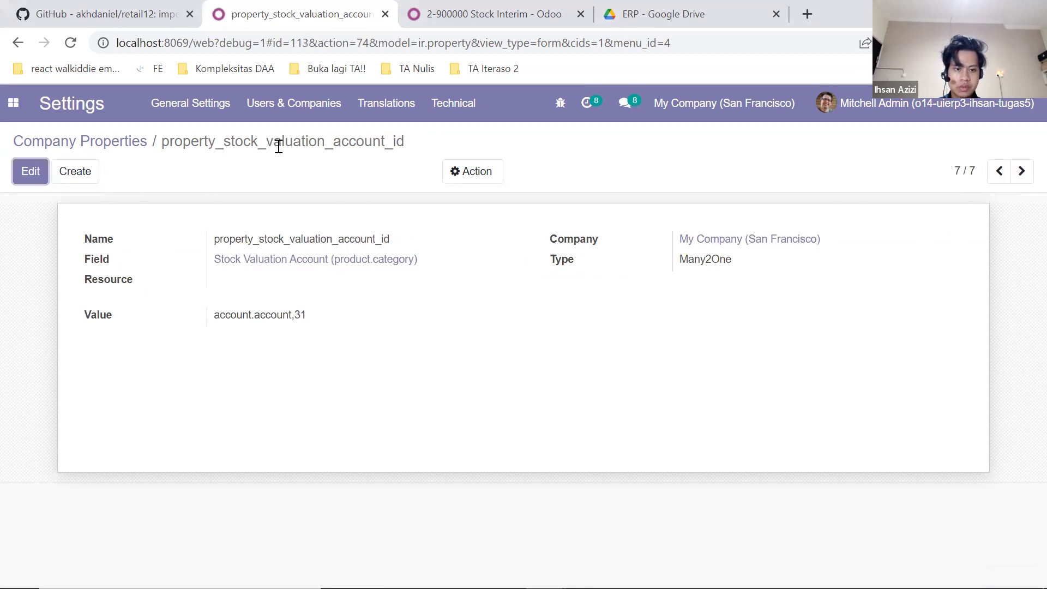
click(25, 177)
drag(335, 339, 104, 347)
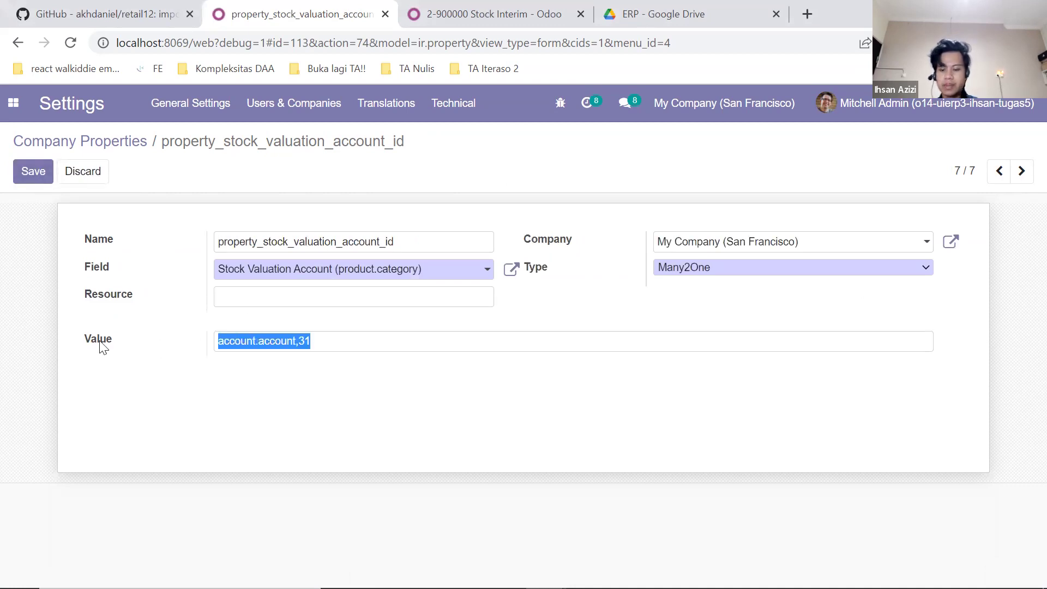
key(BackSpace)
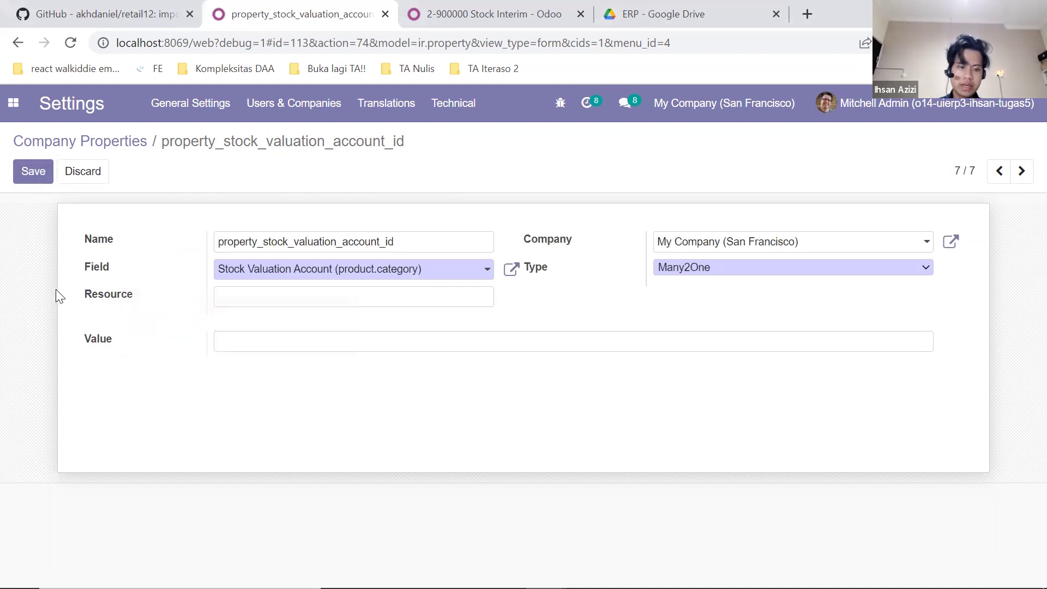
click(33, 172)
click(498, 14)
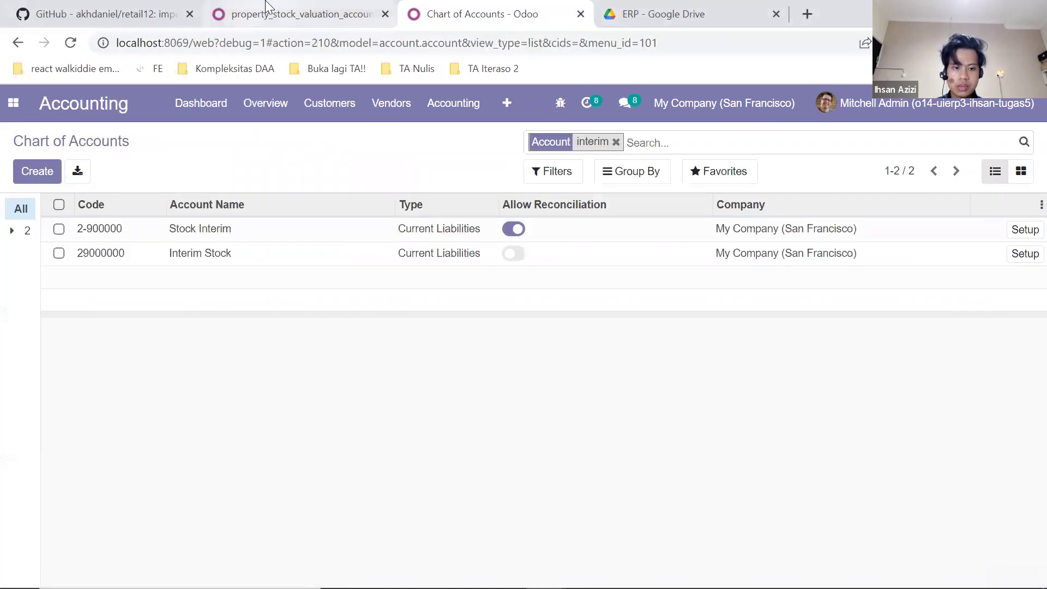
click(453, 103)
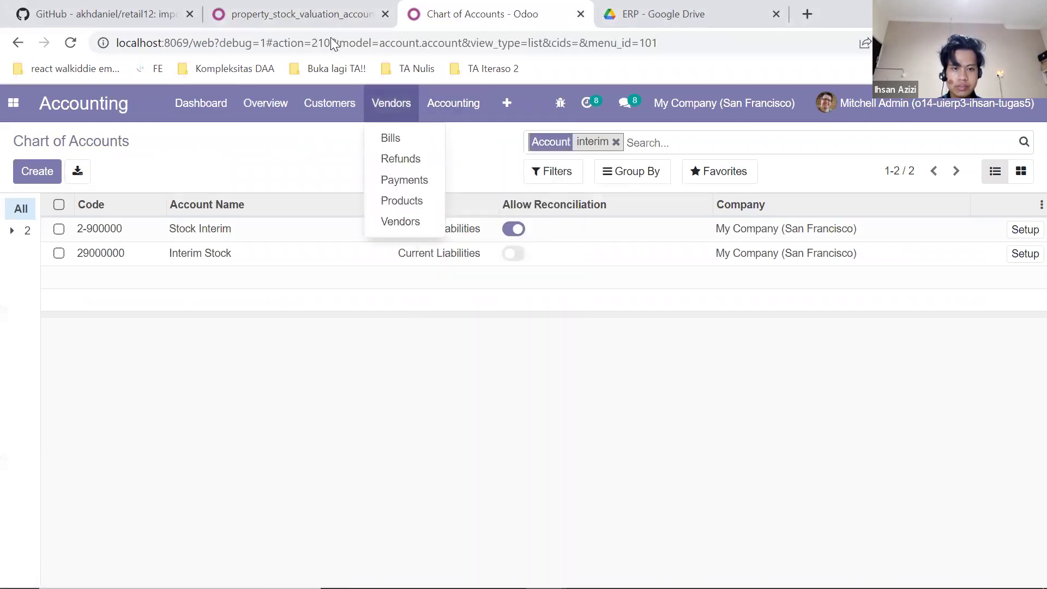
click(295, 13)
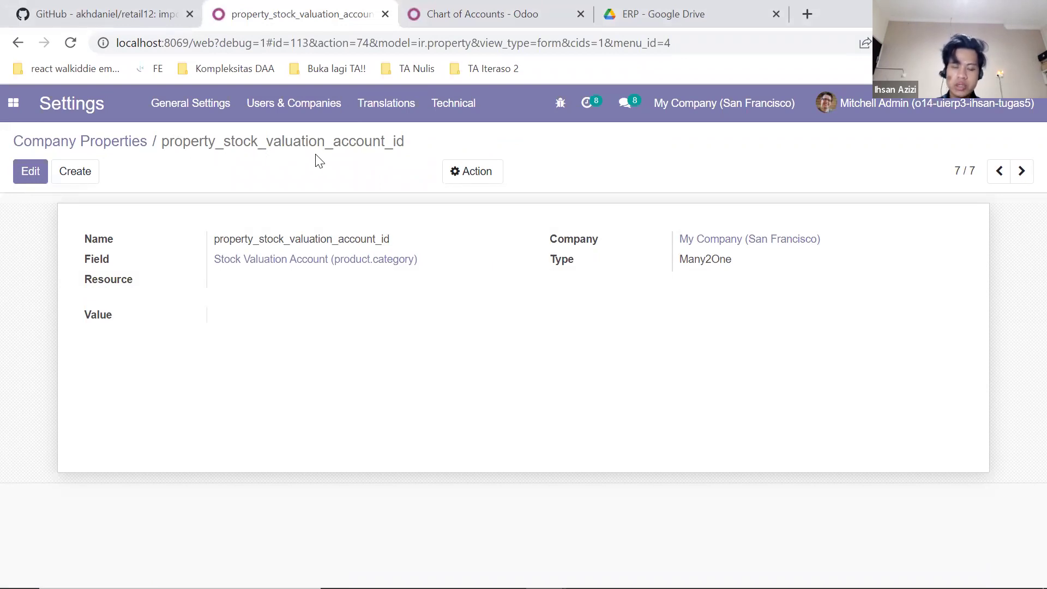
click(469, 9)
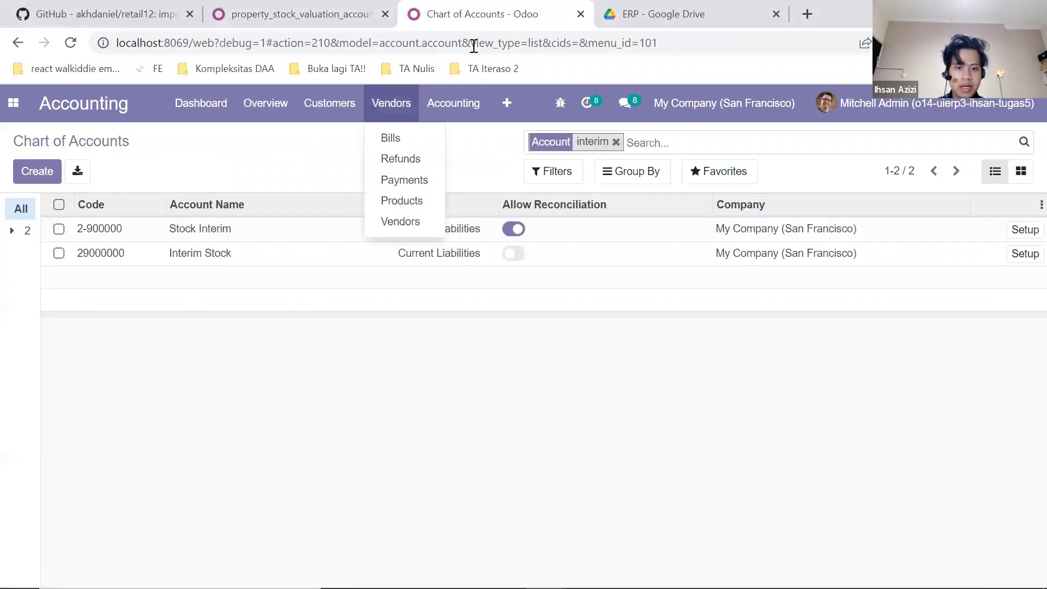
Open the list of taxes in the accounting configuration
mouse_move(507, 102)
scroll(567, 328, down, 3)
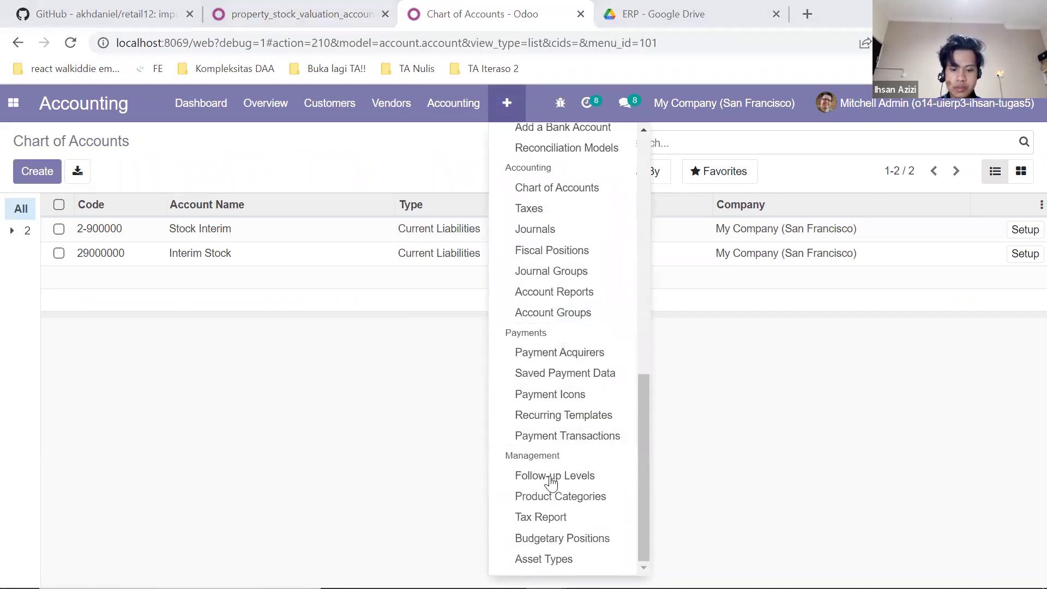
scroll(551, 483, up, 5)
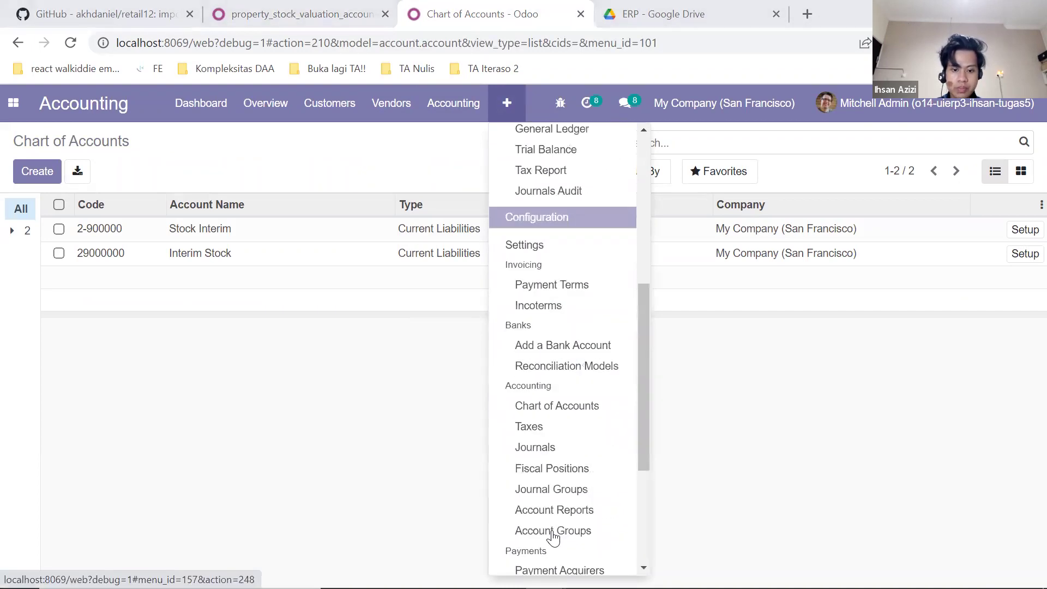
click(546, 406)
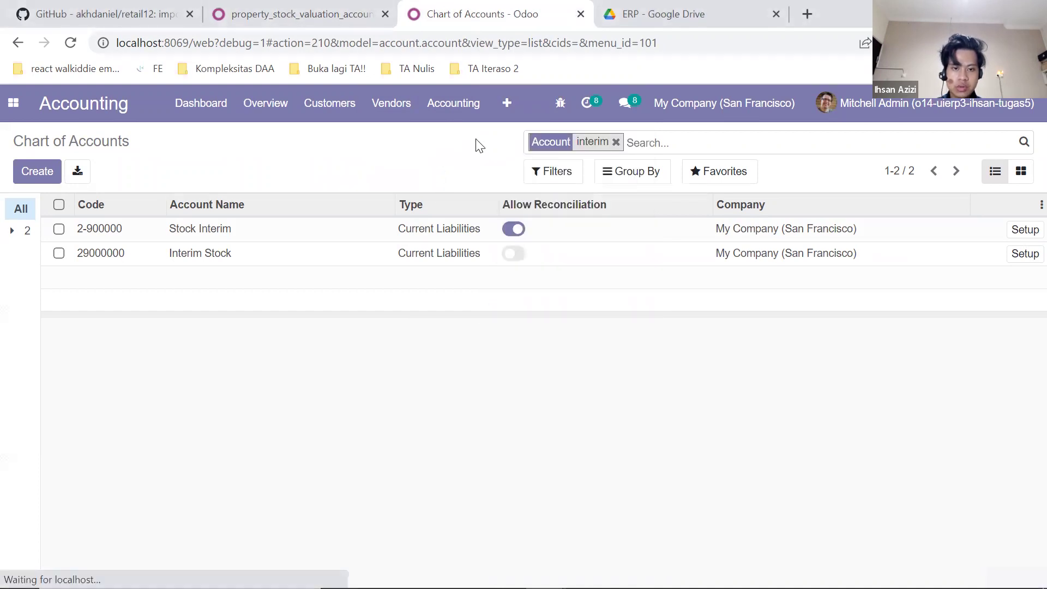
click(506, 108)
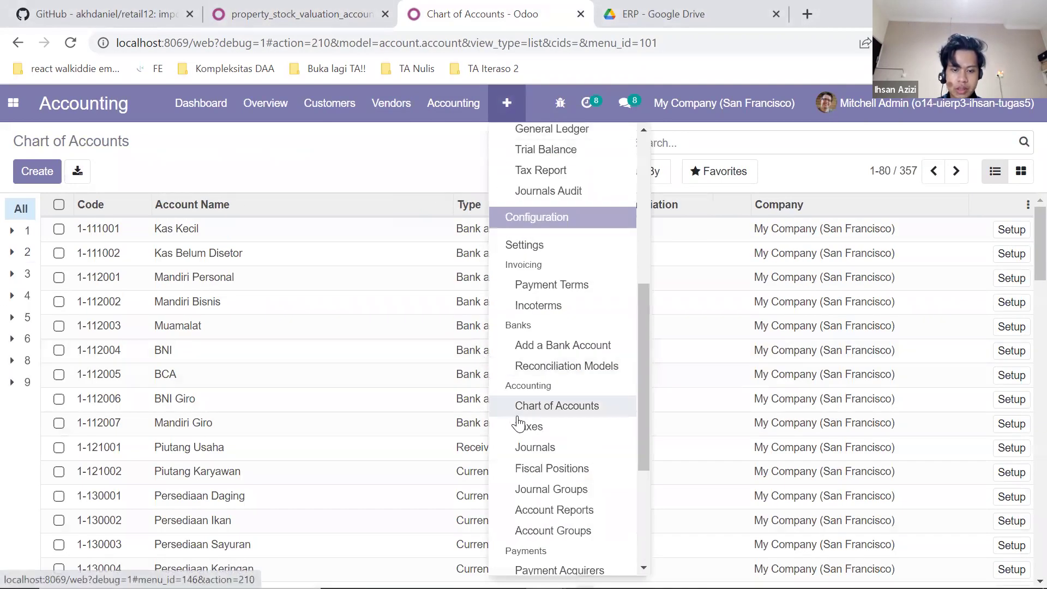
click(526, 434)
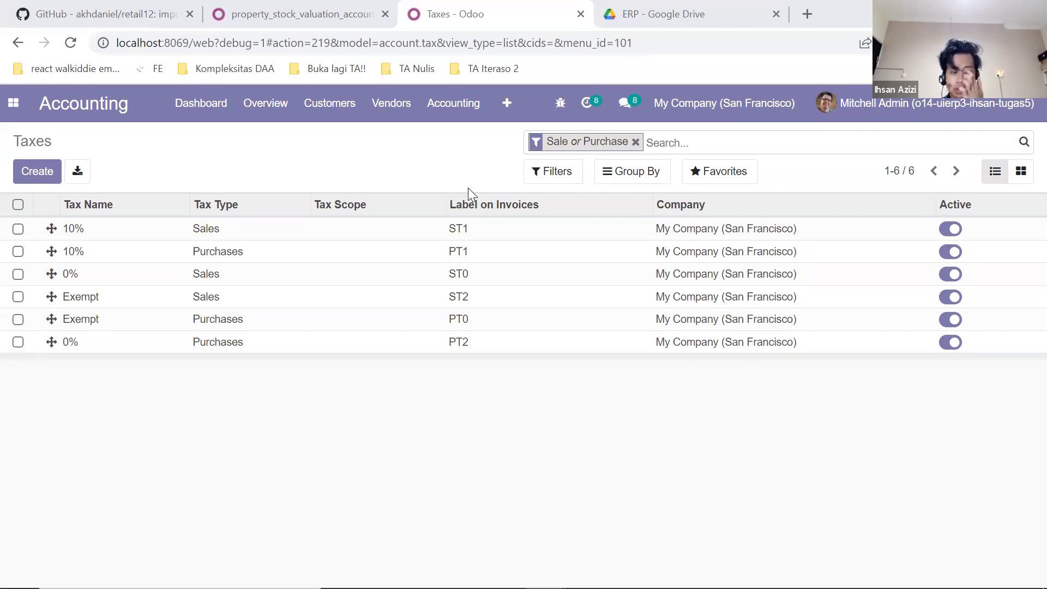
Set the tax line's account under Distribution for Invoices of the 10% Sales tax to 2-122101 PPN Keluaran
click(253, 237)
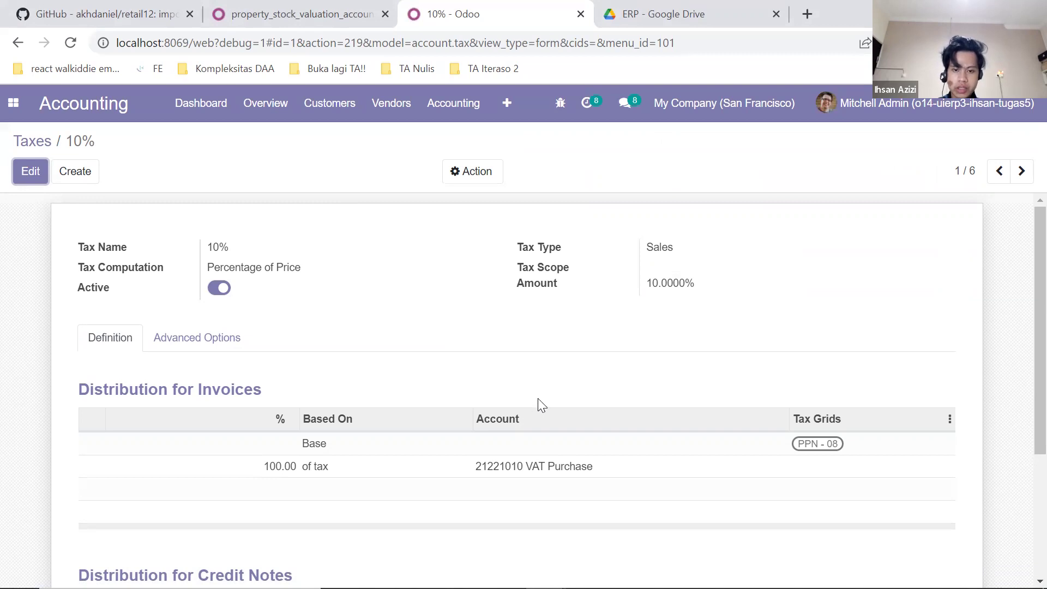
scroll(537, 403, down, 2)
mouse_move(498, 377)
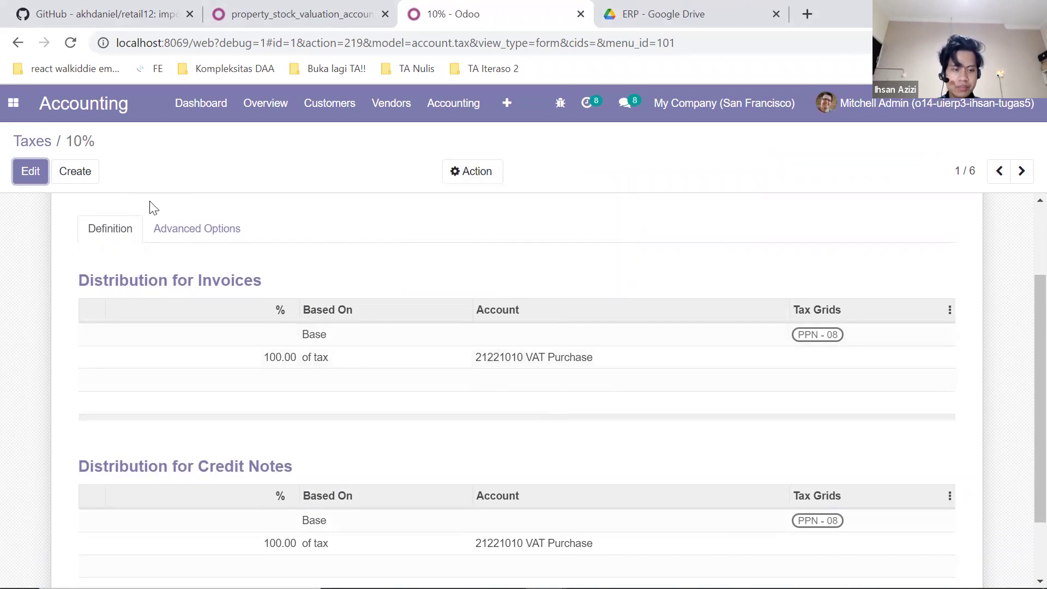
click(23, 166)
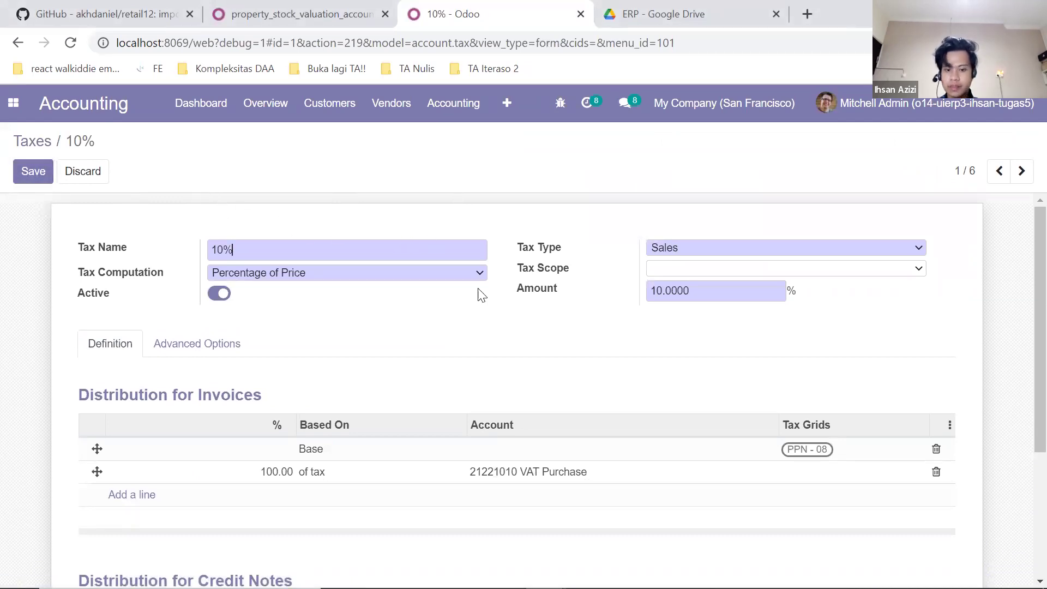
mouse_move(539, 484)
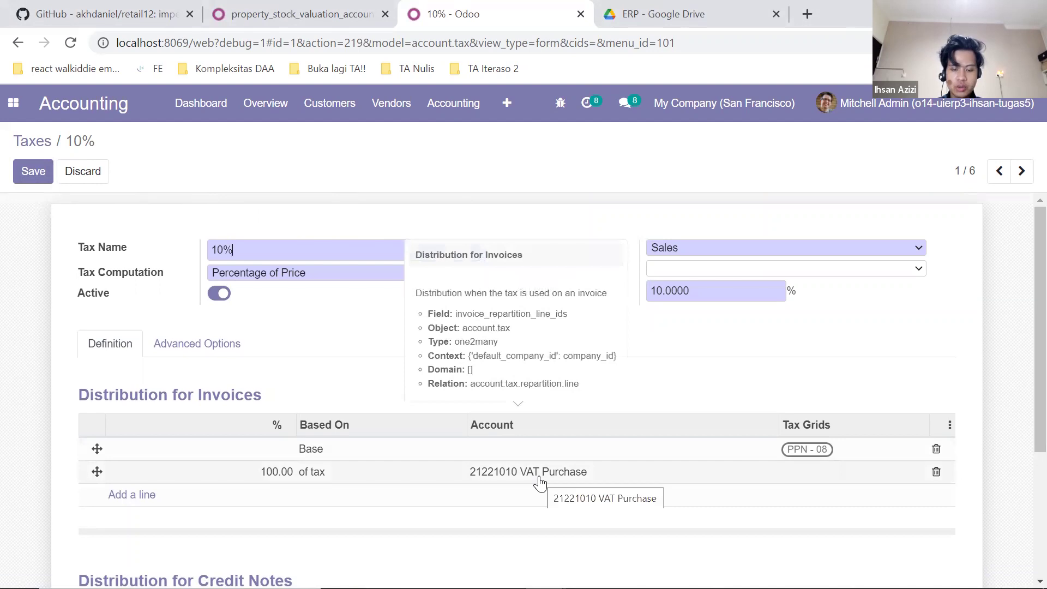
click(555, 476)
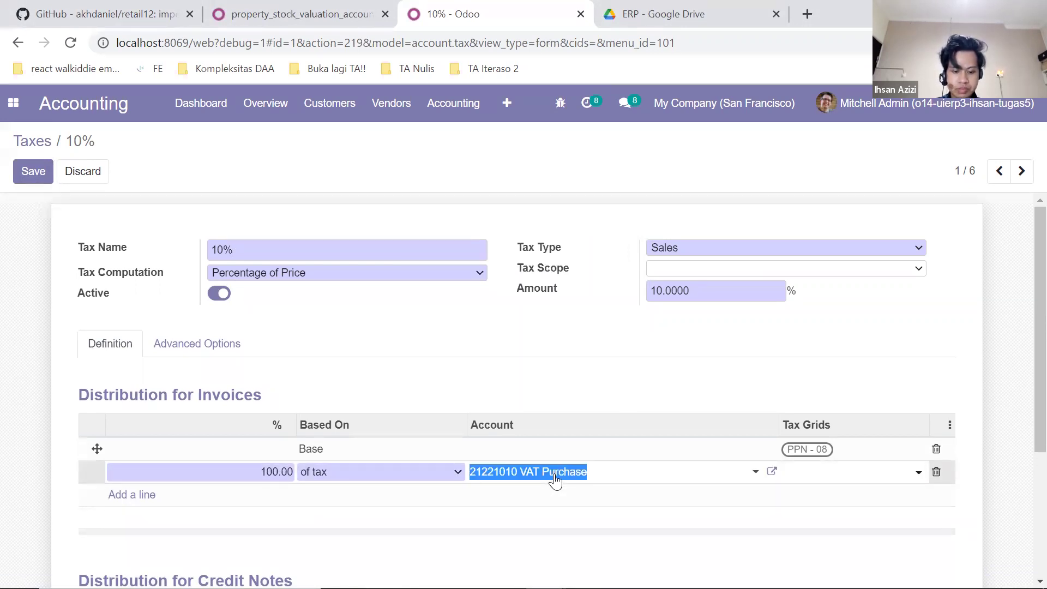
text(keluara)
click(555, 499)
Set the tax line's account under Distribution for Credit Notes of the 10% Sales tax to 2-122101 PPN Keluaran and save the tax
scroll(546, 505, down, 2)
click(556, 549)
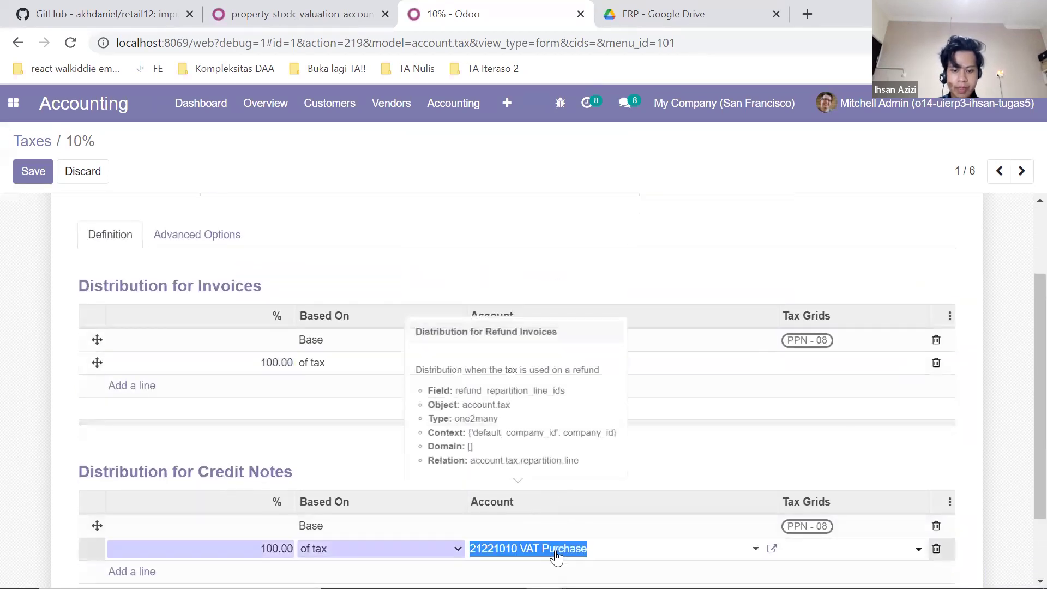
text(keluara)
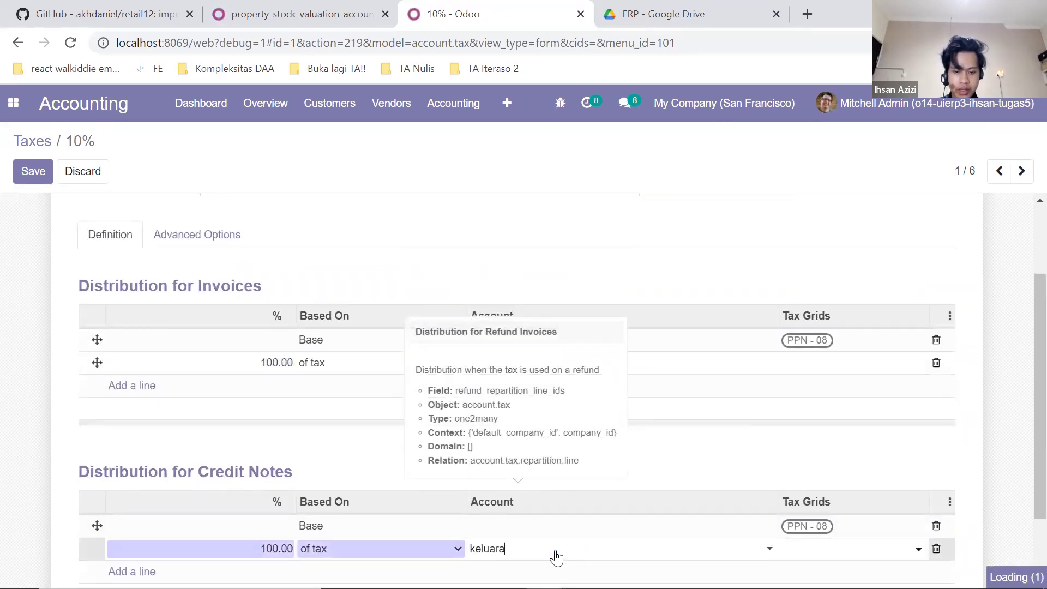
click(682, 524)
click(33, 173)
scroll(676, 337, down, 2)
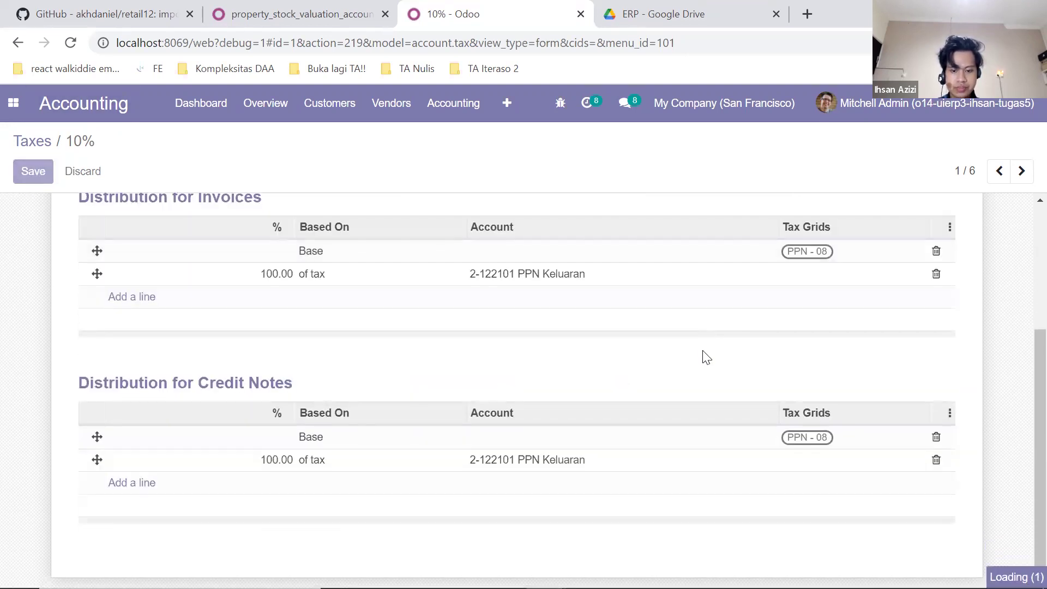
scroll(710, 358, up, 4)
Set the tax line's account under Distribution for Invoices of the 10% Purchases tax to 2-122102 PPN Masukan
click(1021, 170)
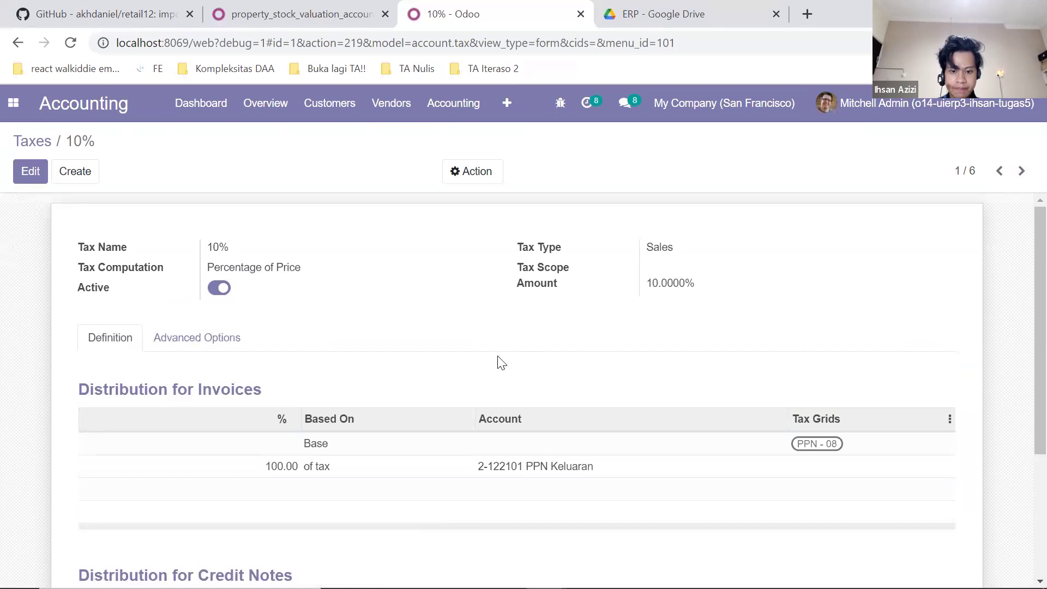
scroll(554, 383, down, 2)
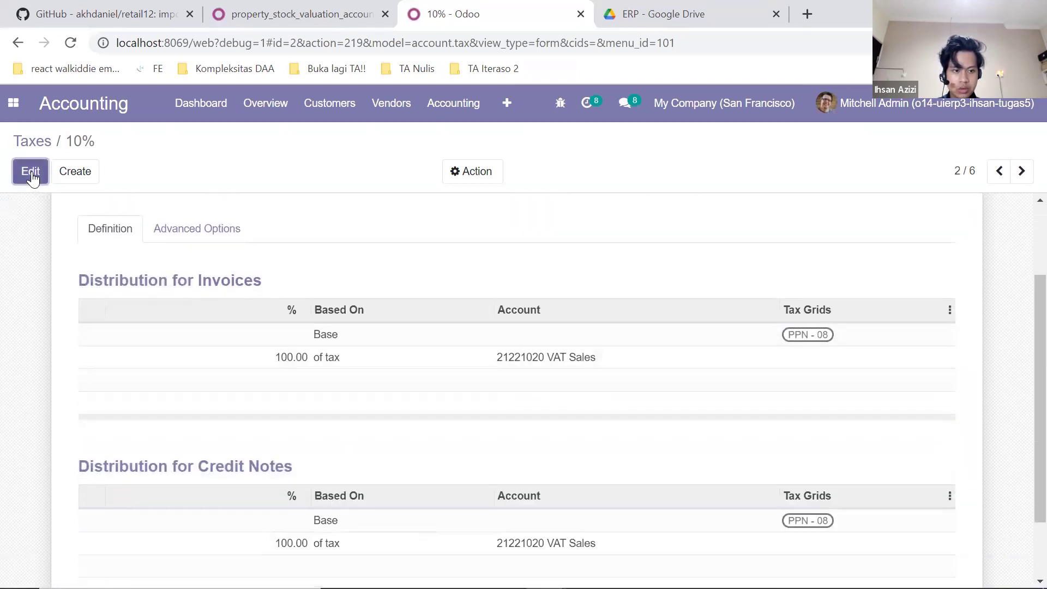
click(29, 173)
scroll(542, 434, down, 1)
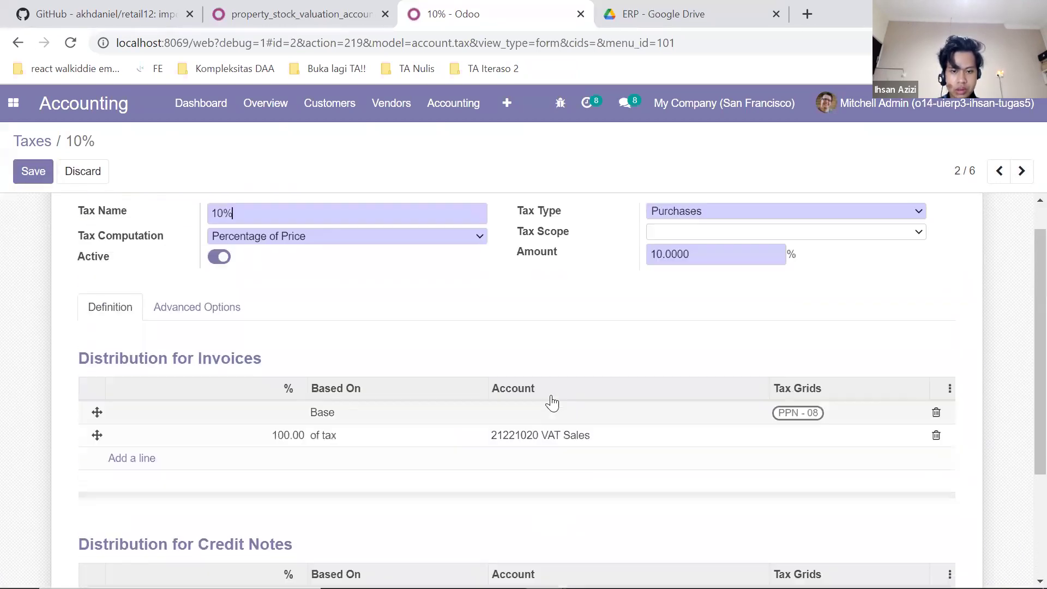
click(568, 440)
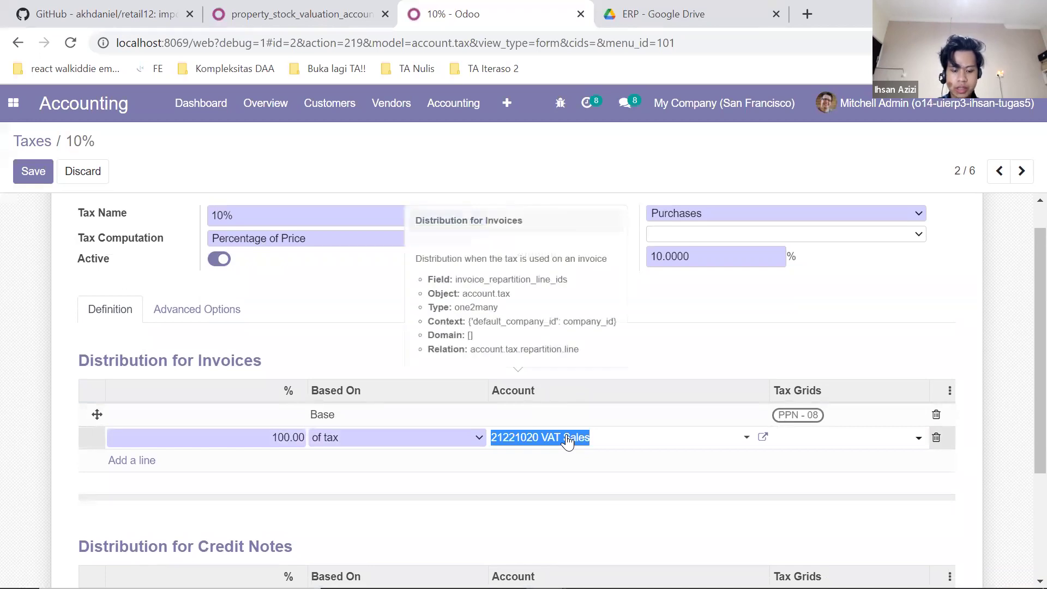
text(masuk)
click(561, 496)
Set the 10% Purchases tax's credit note distribution account to 2-122102 PPN Masukan and save the tax
scroll(545, 480, down, 3)
click(532, 460)
text(masu)
click(556, 486)
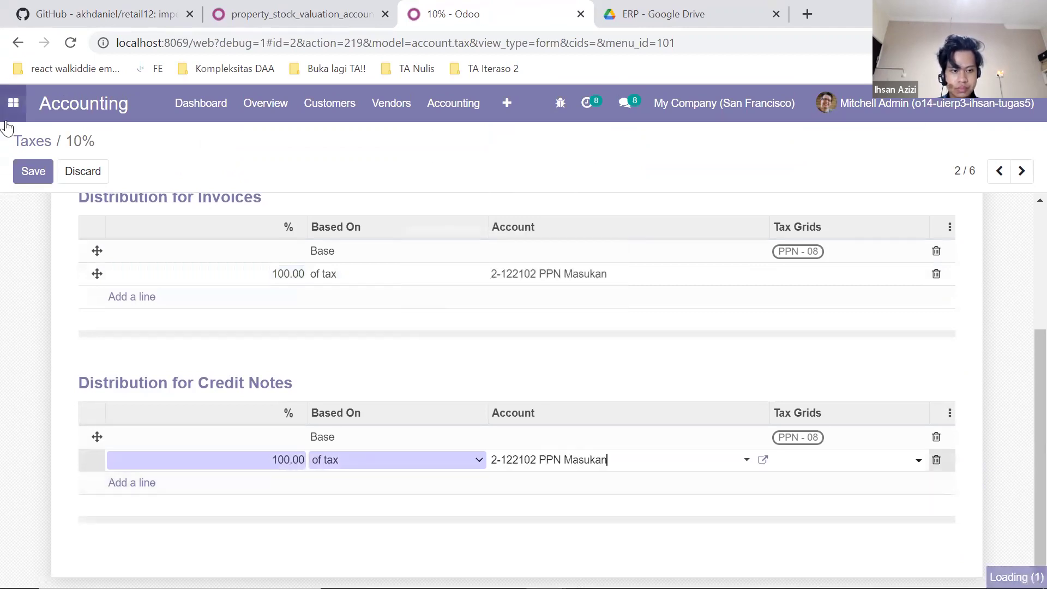
click(33, 171)
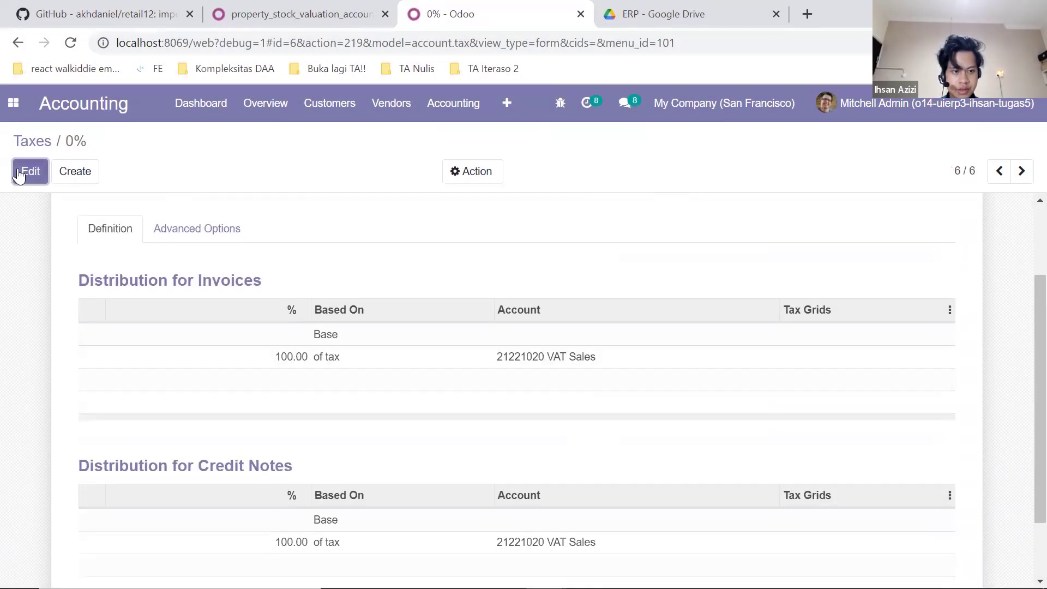
Set the tax line's account under Distribution for Invoices of the 0% Purchases tax to 2-122102 PPN Masukan
click(30, 172)
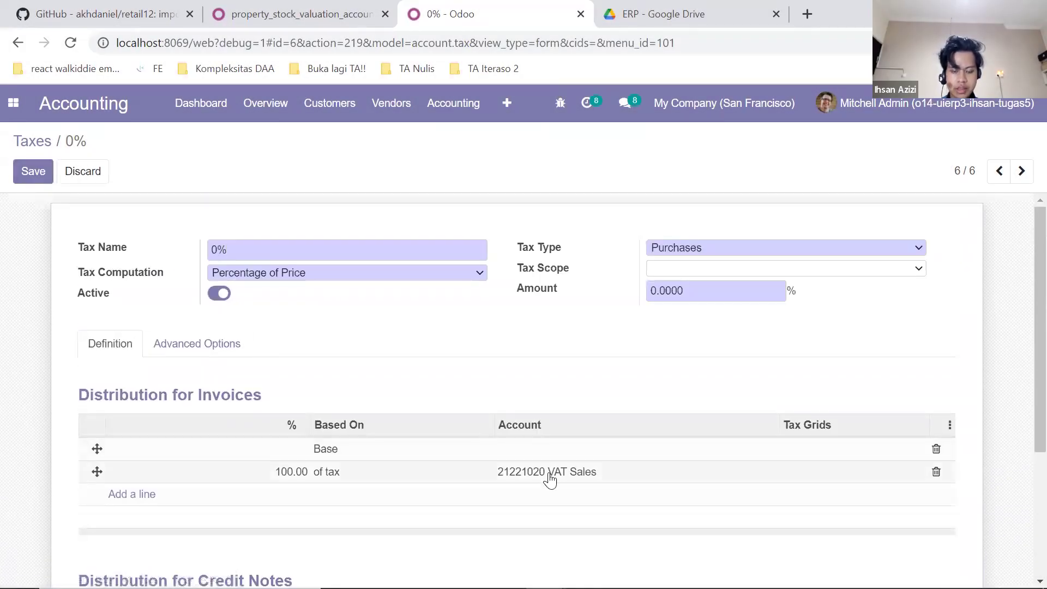
click(542, 470)
text(masu)
click(519, 497)
Set the 0% Purchases tax's credit note distribution account to 2-122102 PPN Masukan and save the tax
scroll(517, 491, down, 1)
scroll(517, 489, down, 3)
click(532, 464)
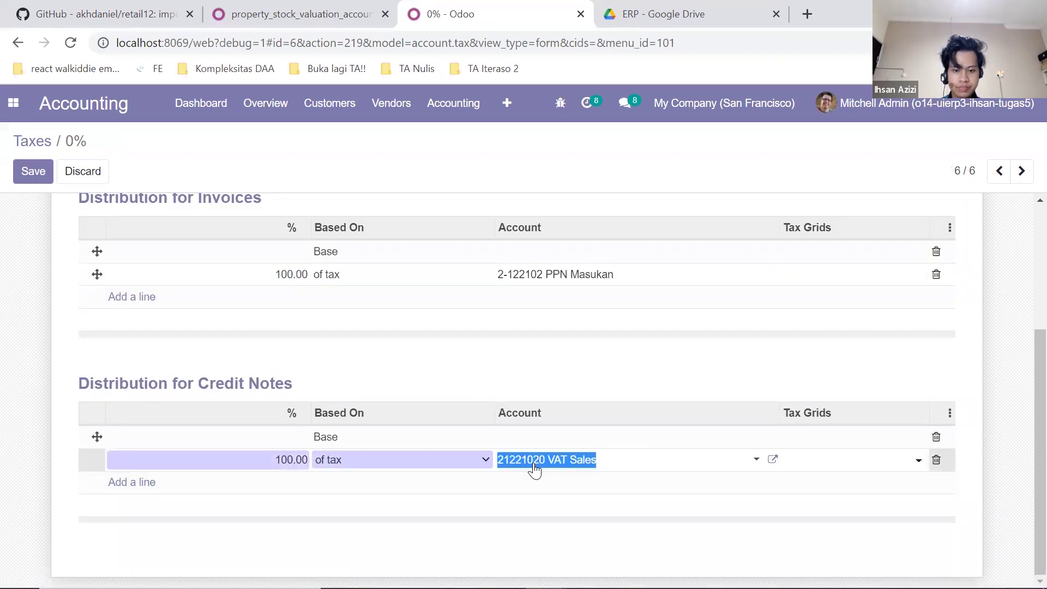
text(masu)
scroll(535, 470, up, 1)
text(k)
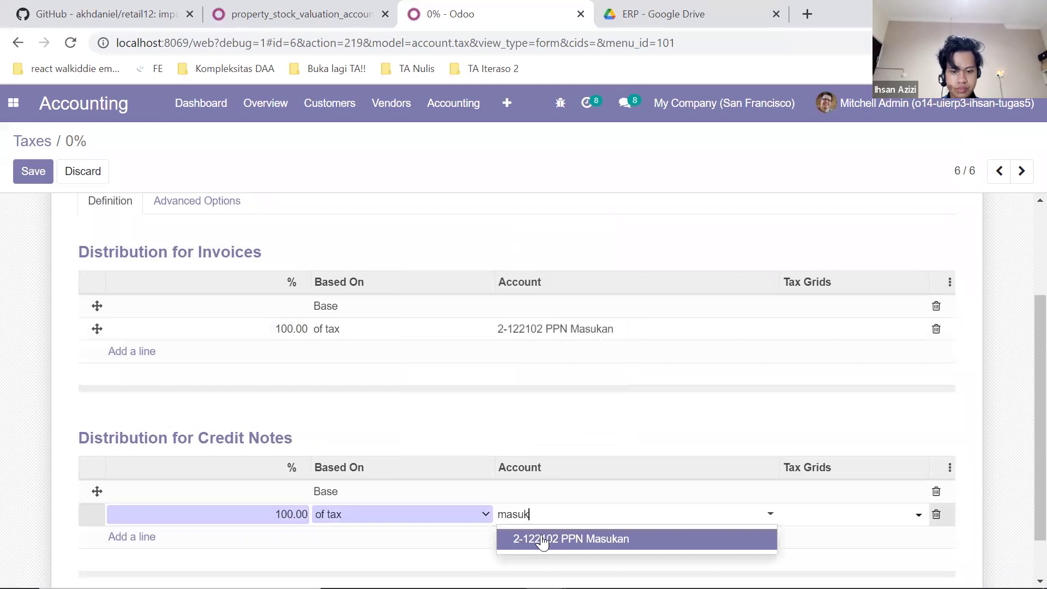
click(542, 539)
click(33, 172)
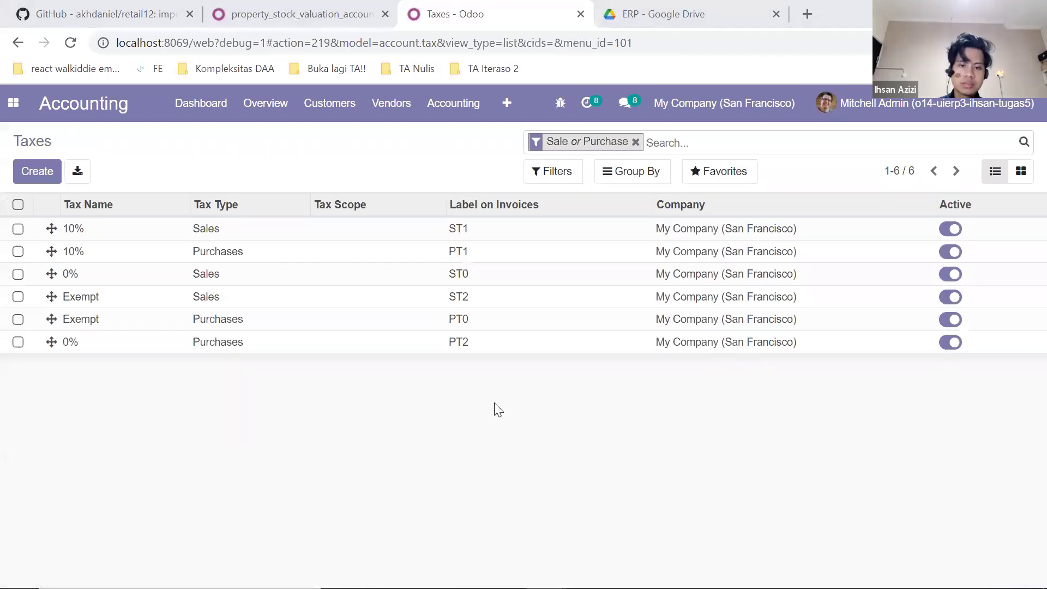
Open the journals list and examine each journal's accounting information, from Customer Invoices through Cash Basis Taxes, for the accounts in use
click(496, 109)
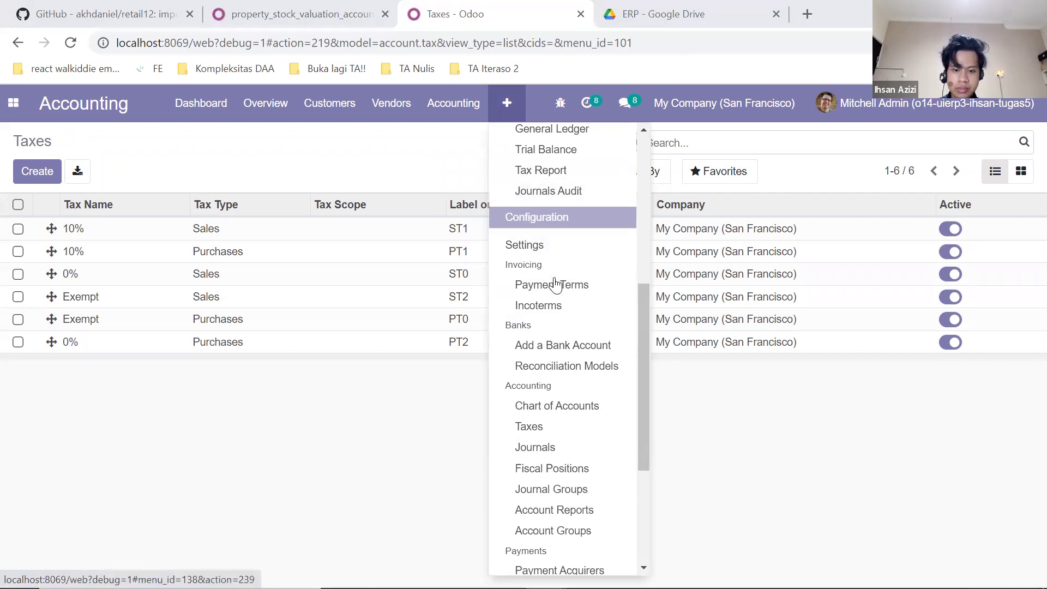
click(574, 459)
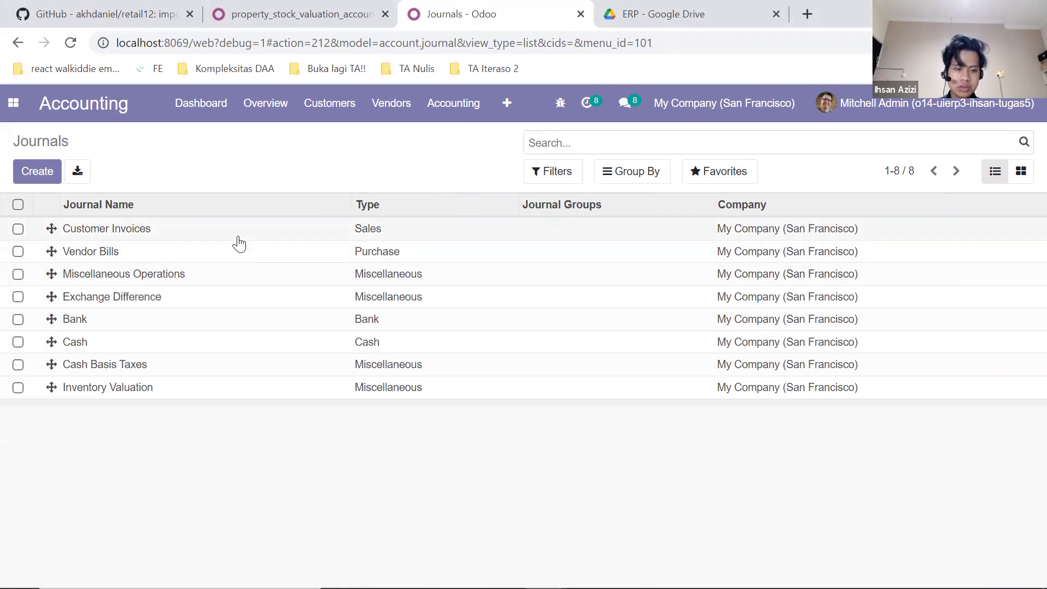
click(112, 236)
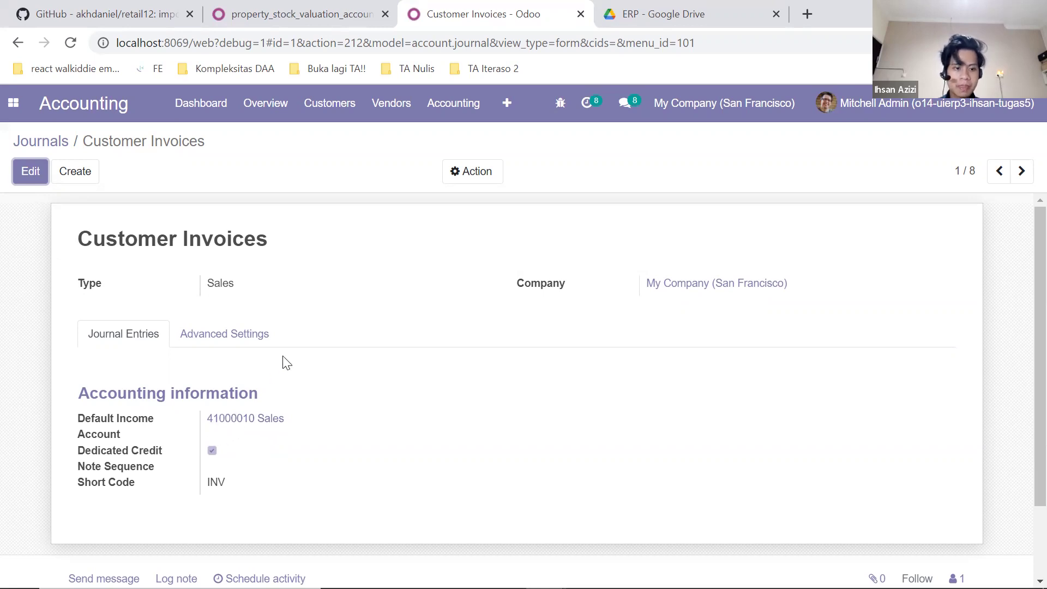
click(1023, 173)
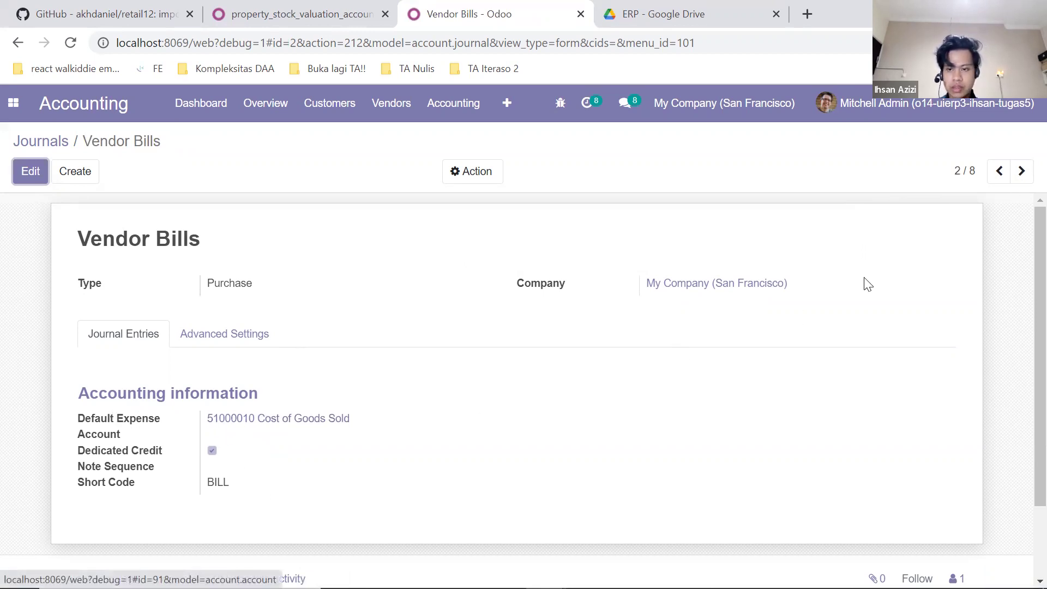
click(1019, 174)
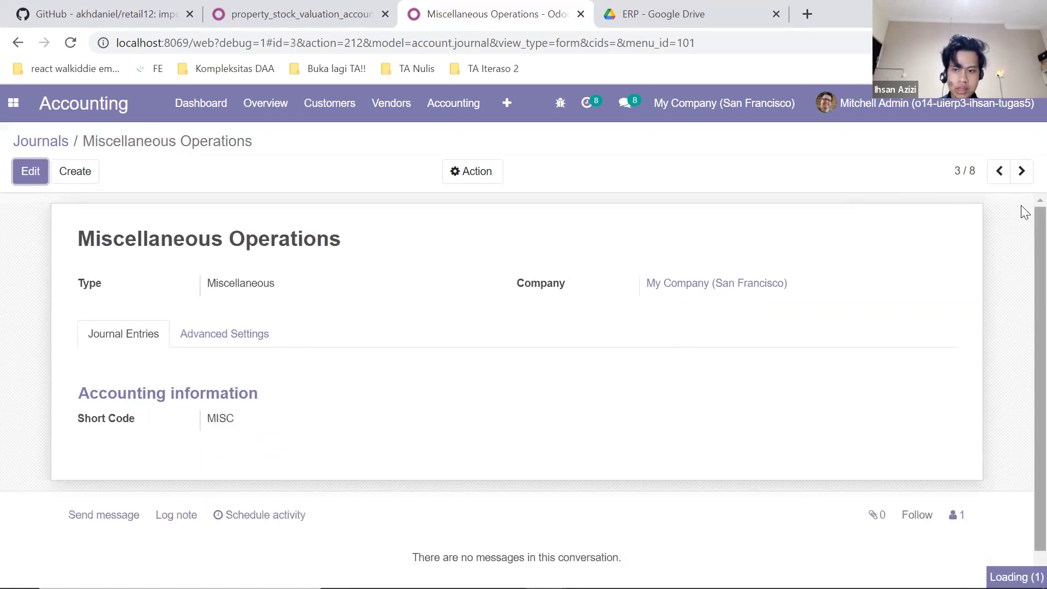
click(1021, 175)
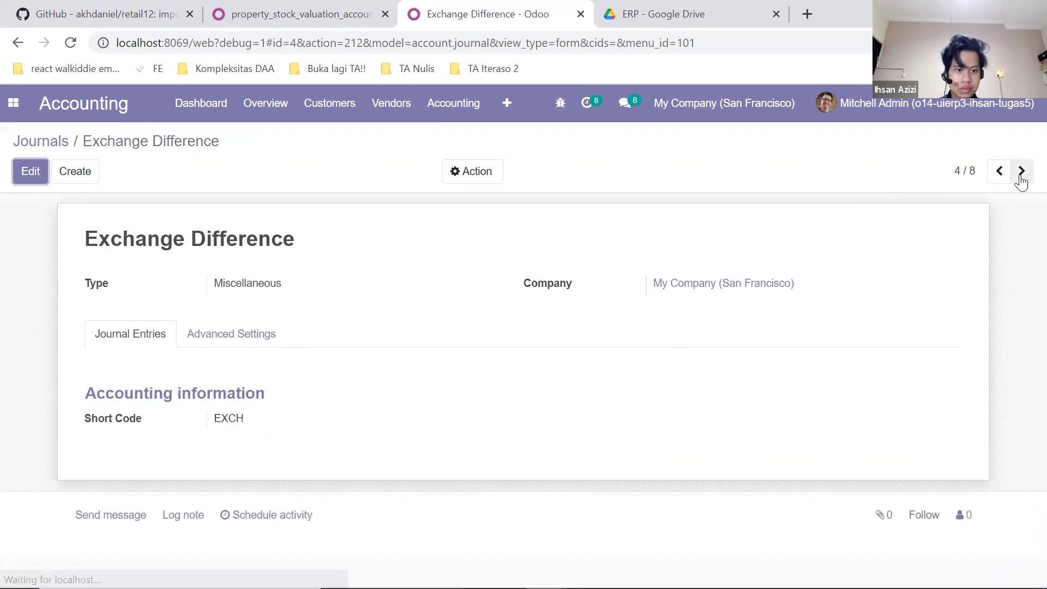
click(1021, 174)
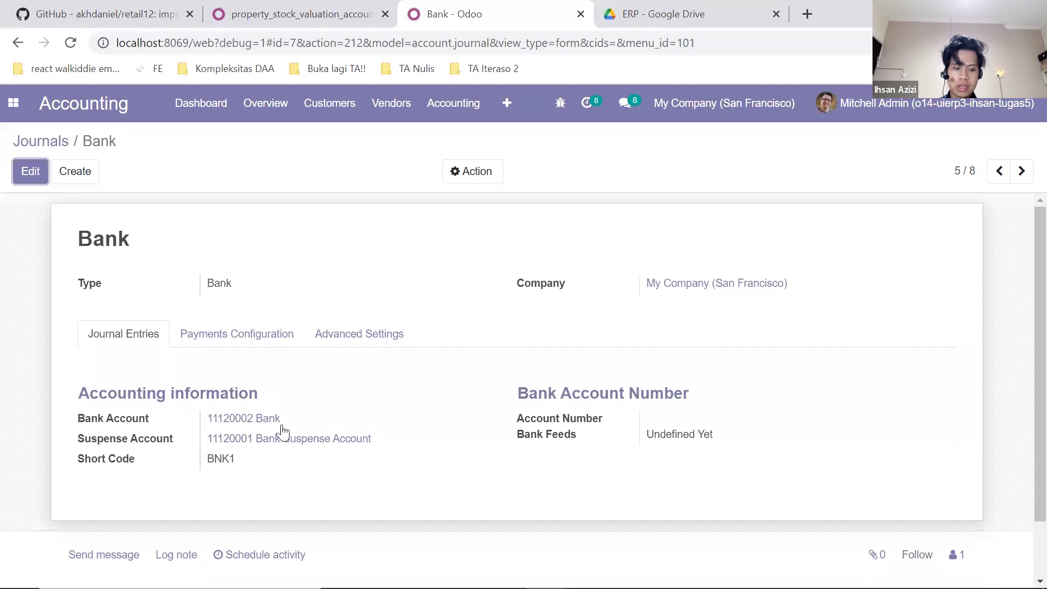
click(1021, 175)
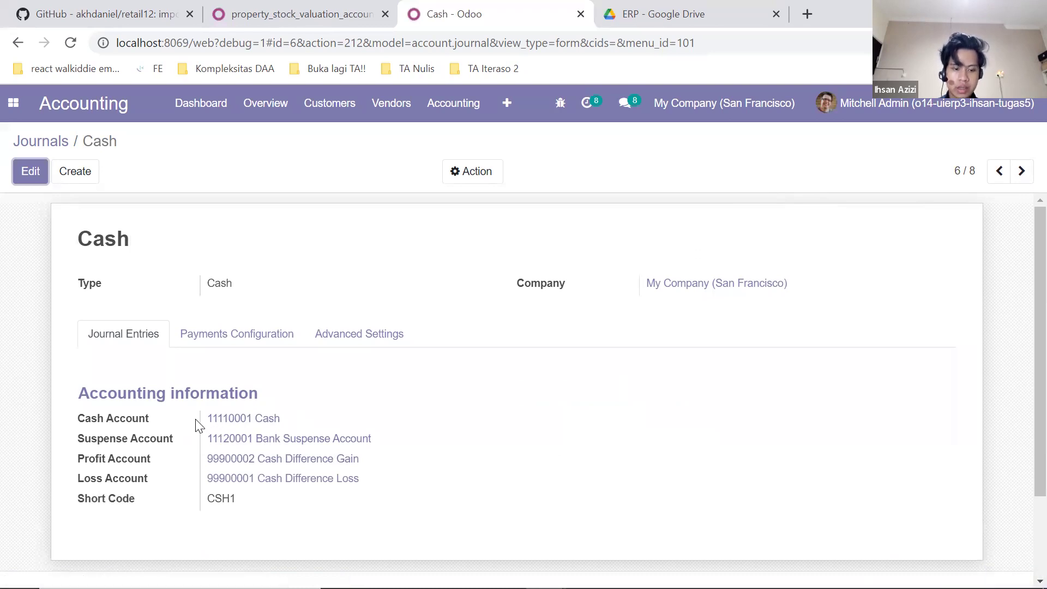
click(1022, 171)
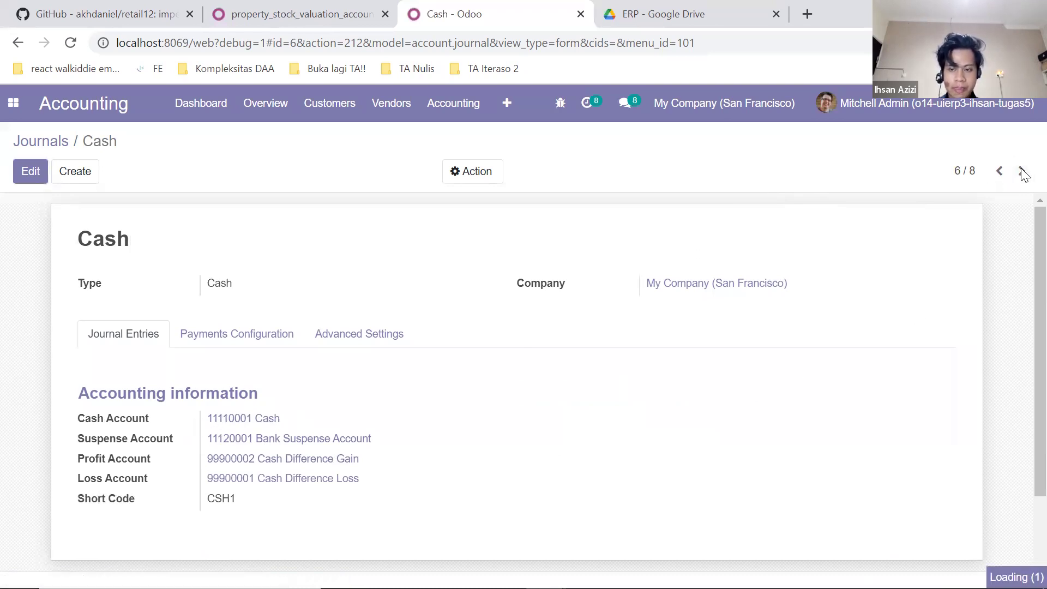
click(1023, 172)
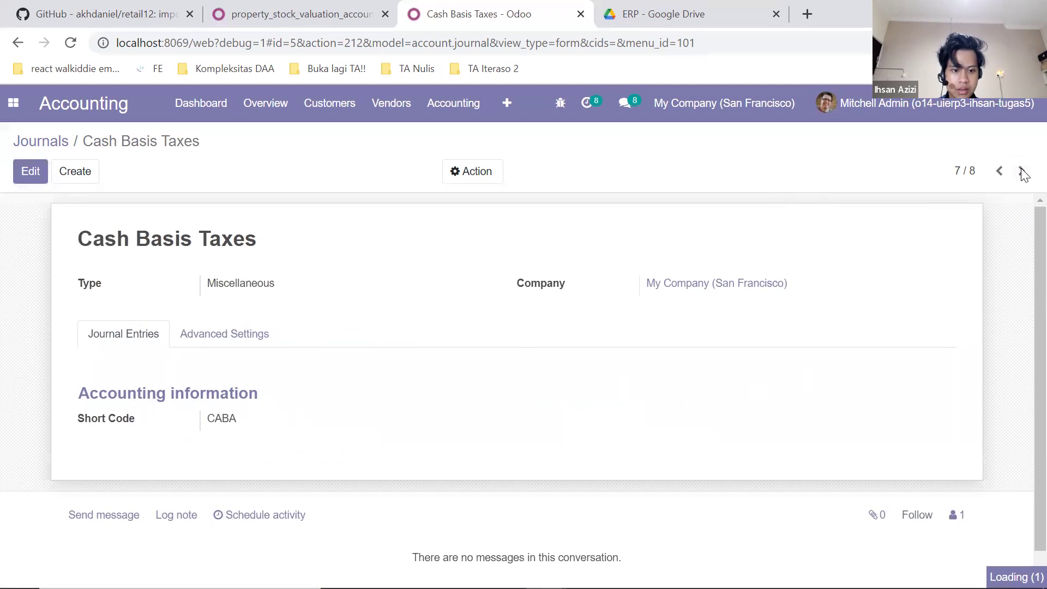
click(42, 144)
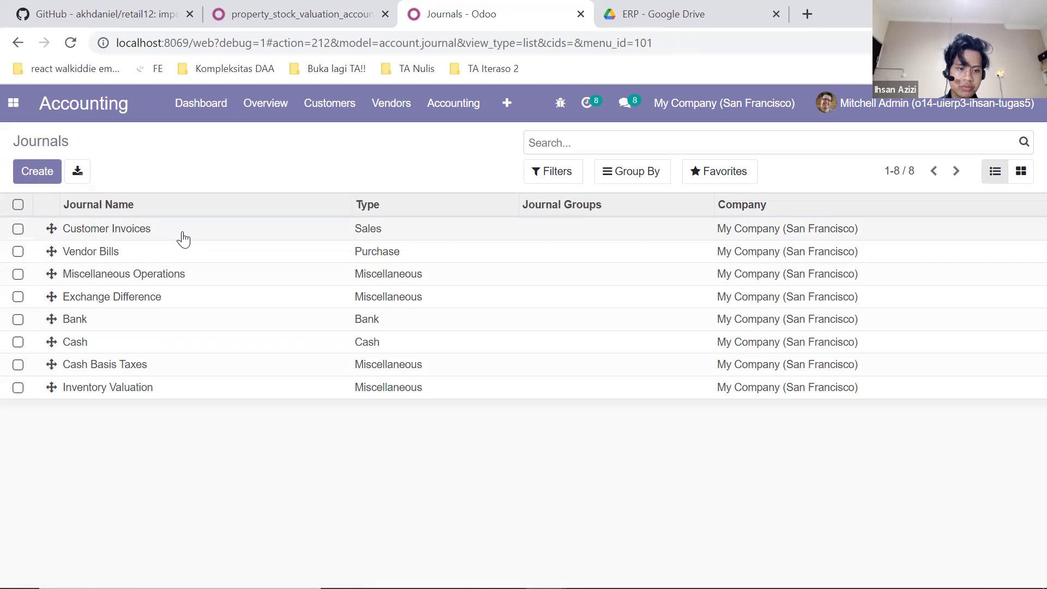
Select the Customer Invoices, Vendor Bills, Bank and Cash journals in the journals list
click(18, 230)
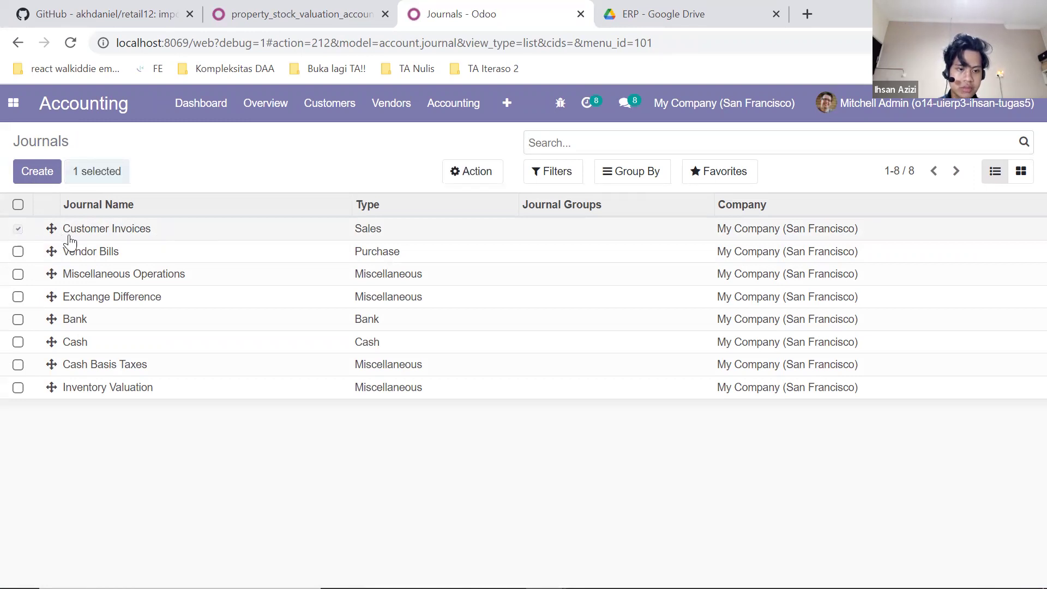
click(18, 253)
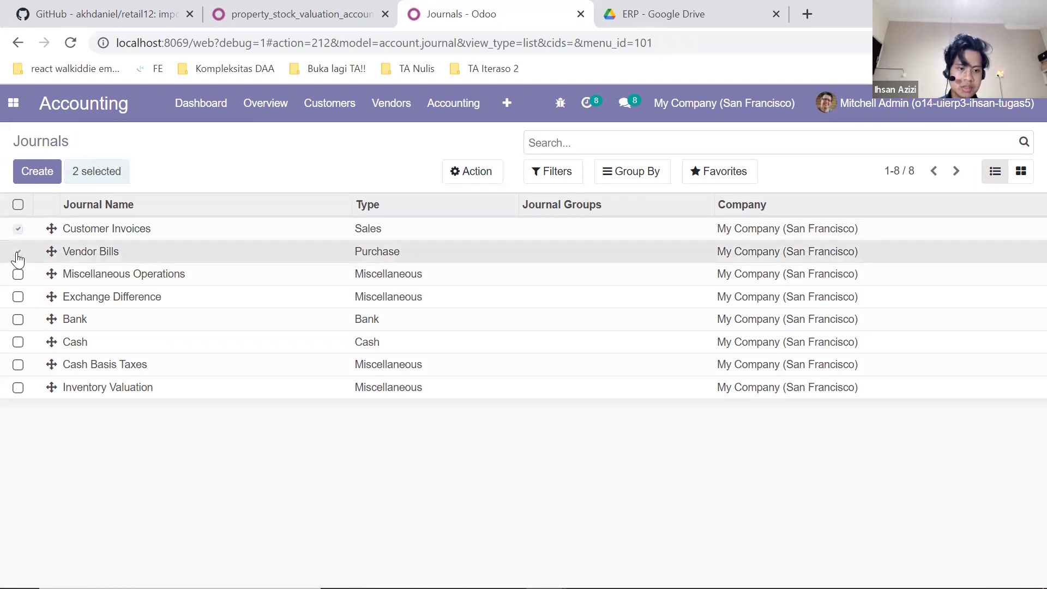
click(19, 321)
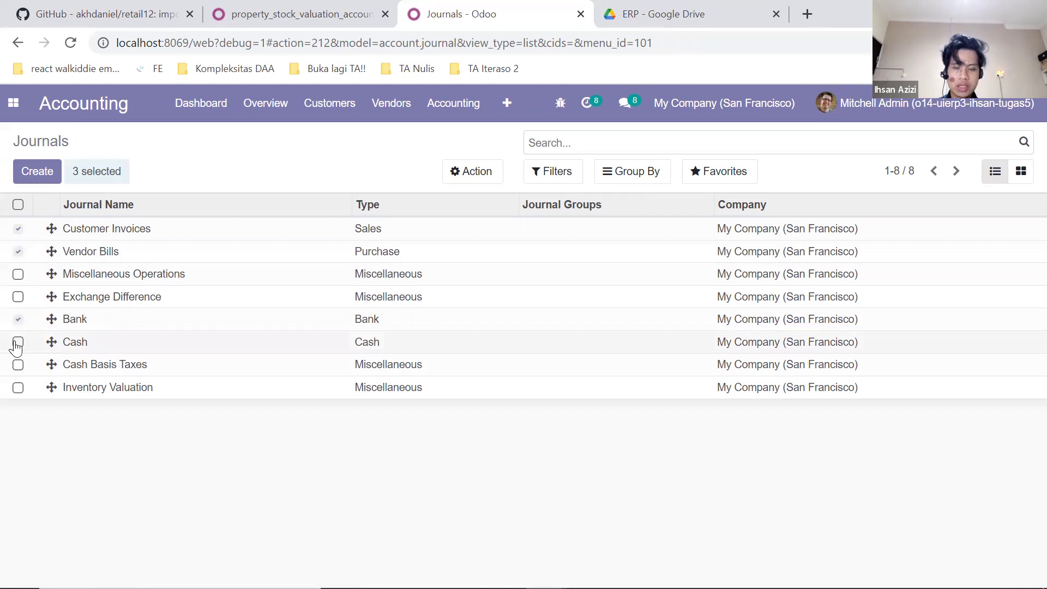
click(18, 342)
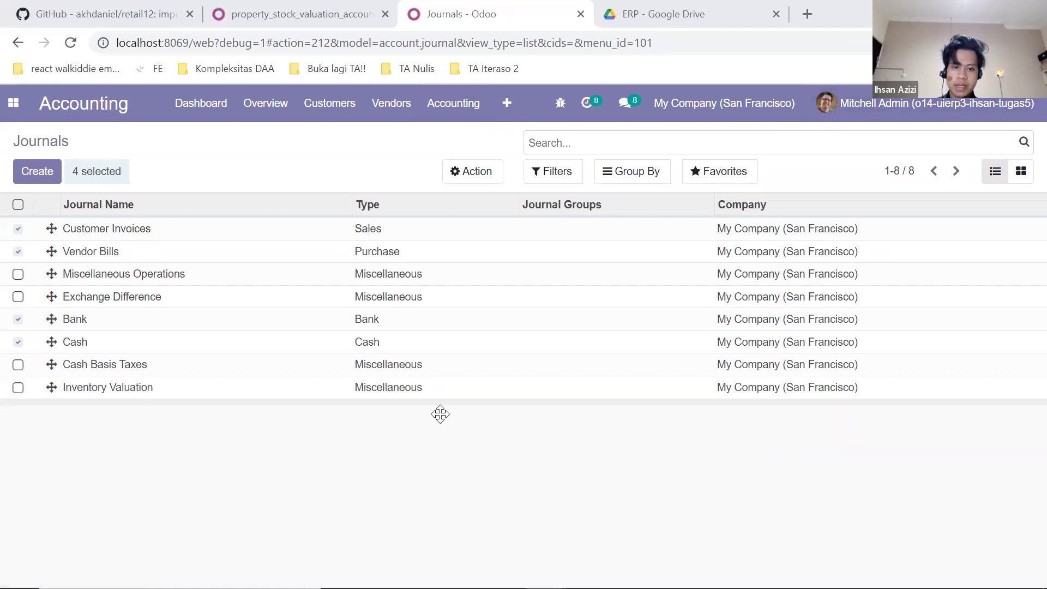
Open the chart of accounts and remove the Active Account filter from its list
click(506, 103)
scroll(574, 223, down, 4)
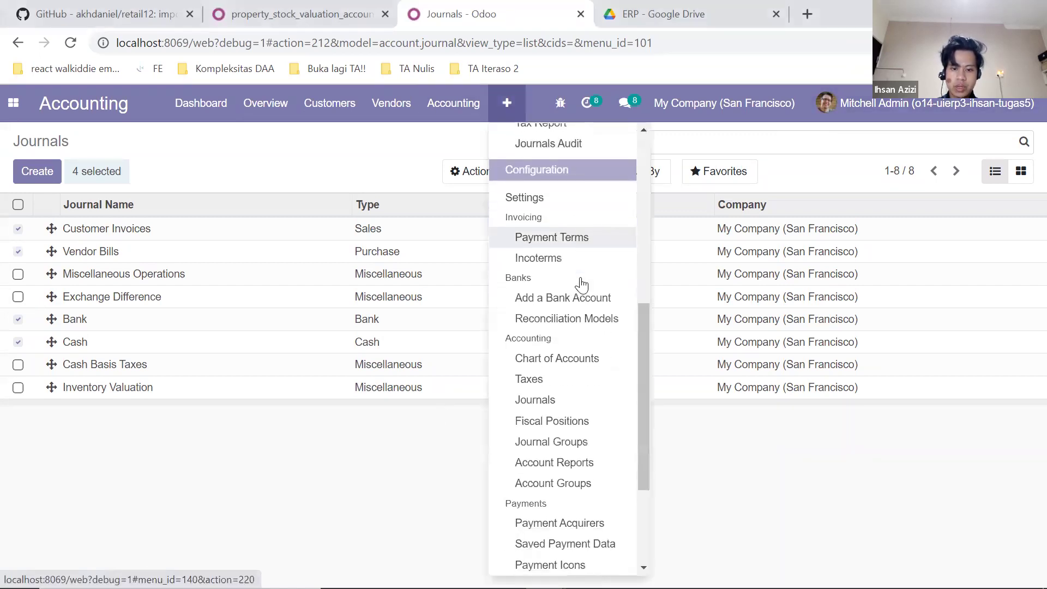
click(582, 303)
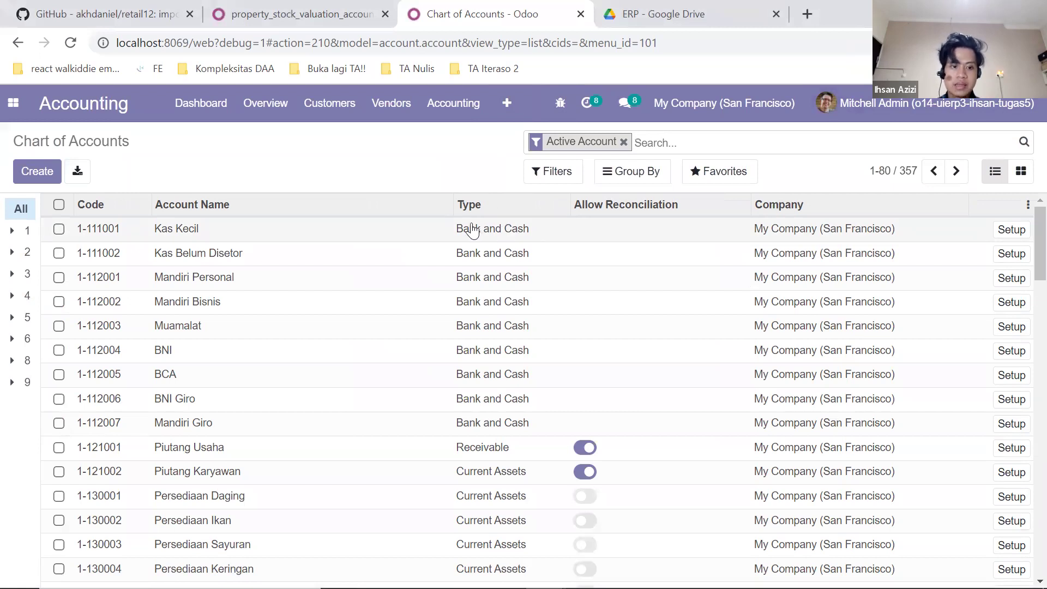
mouse_move(349, 202)
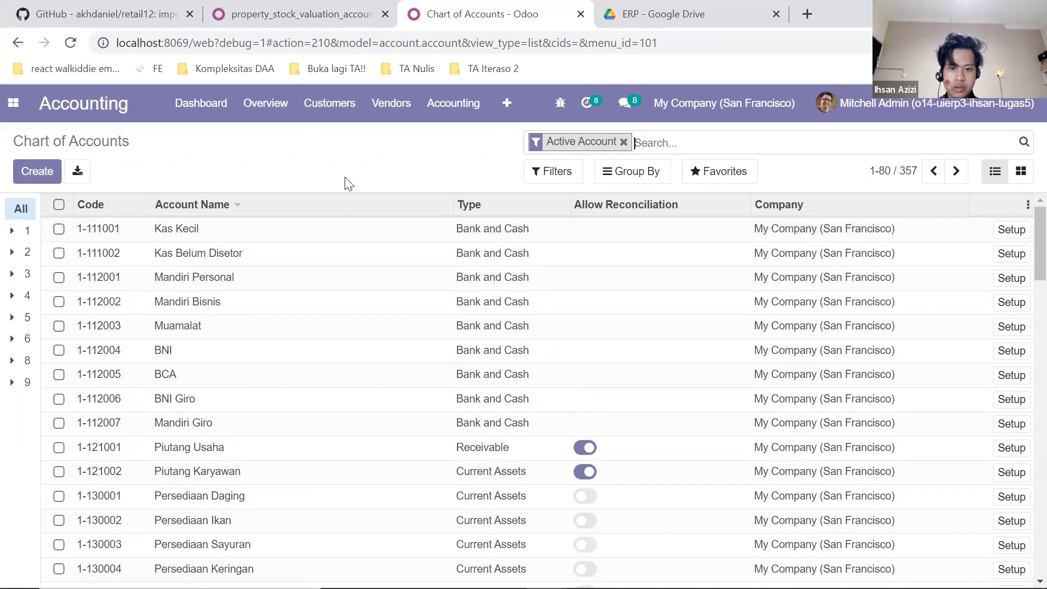
click(623, 142)
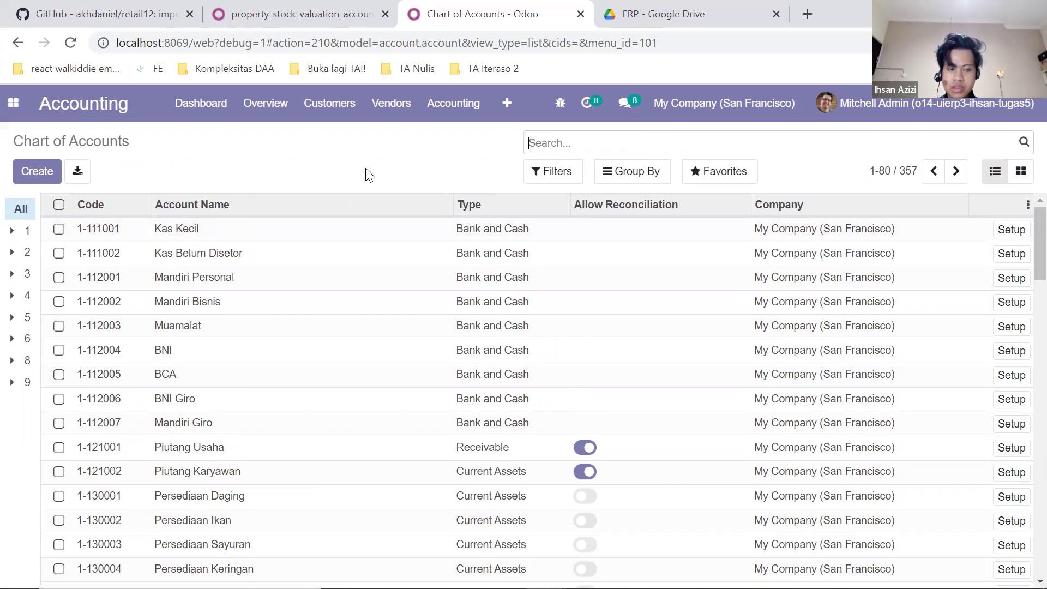
scroll(341, 253, down, 10)
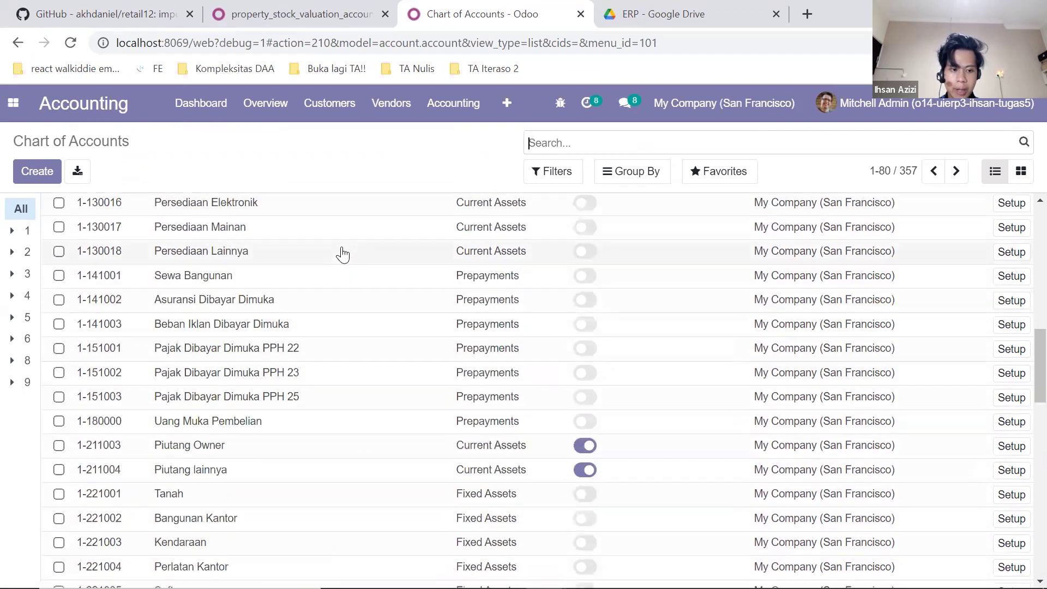
scroll(342, 248, down, 6)
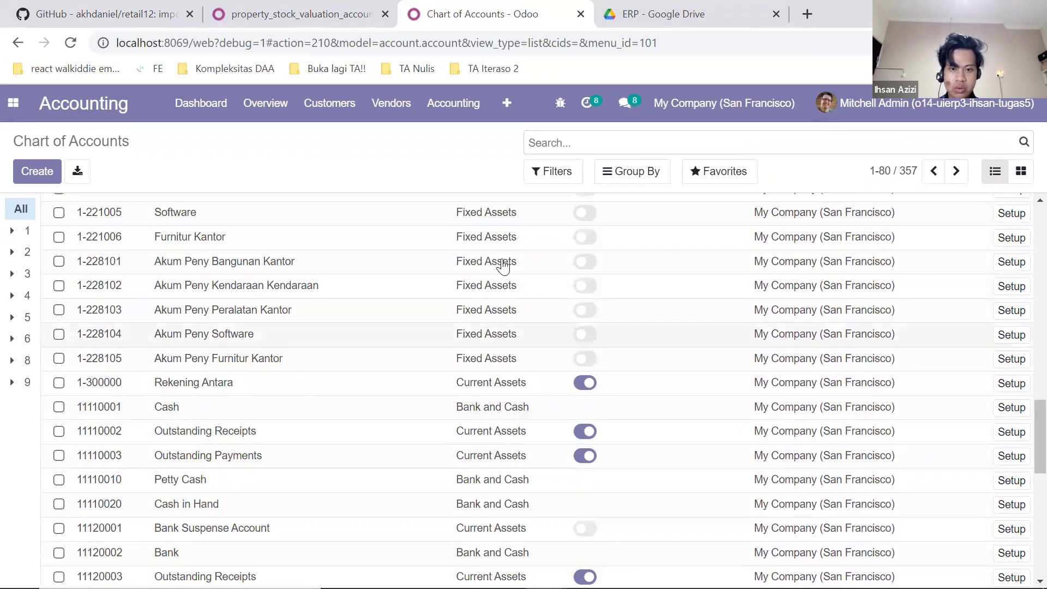
Apply a custom filter to the chart of accounts for Code doesn't contain "1-"
click(554, 174)
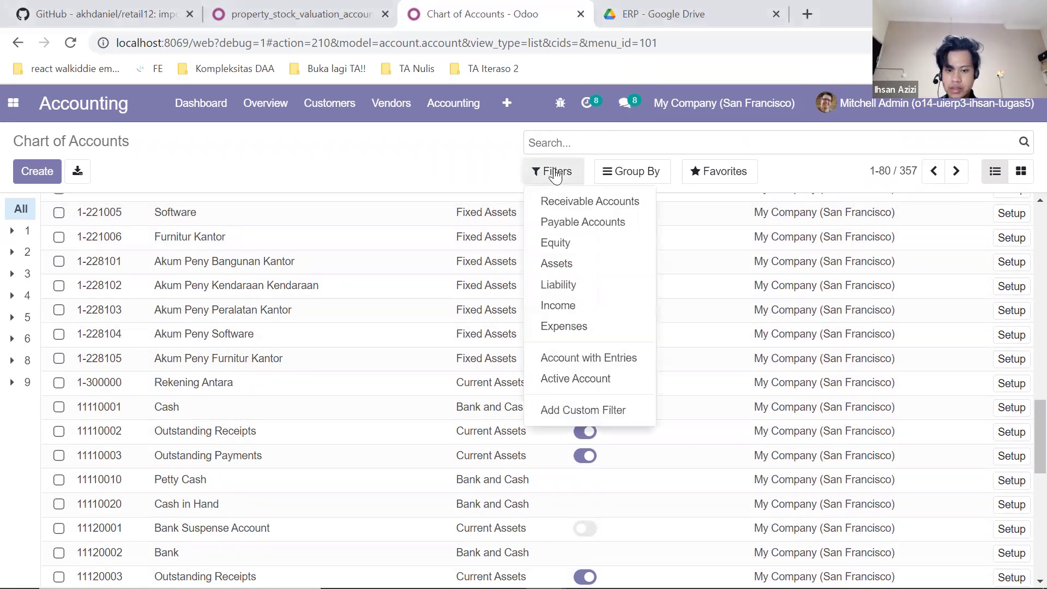
click(629, 410)
click(655, 433)
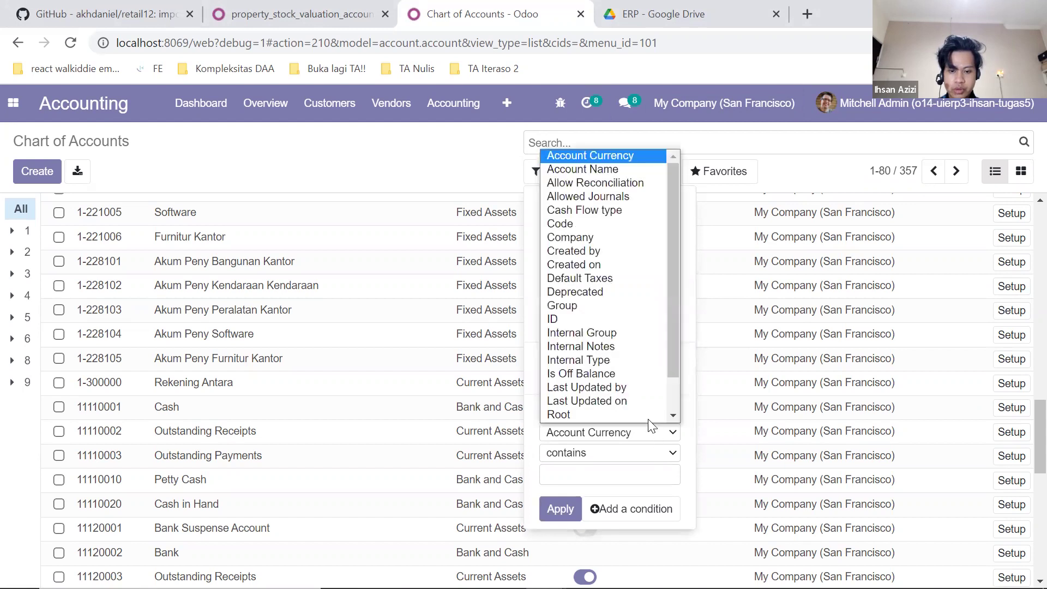
click(614, 224)
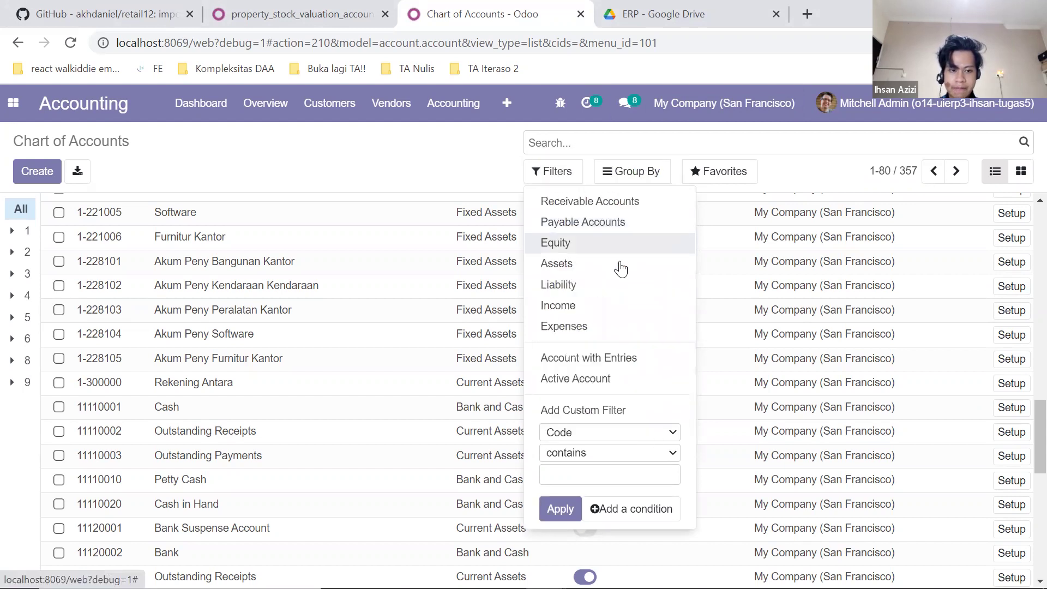
click(664, 457)
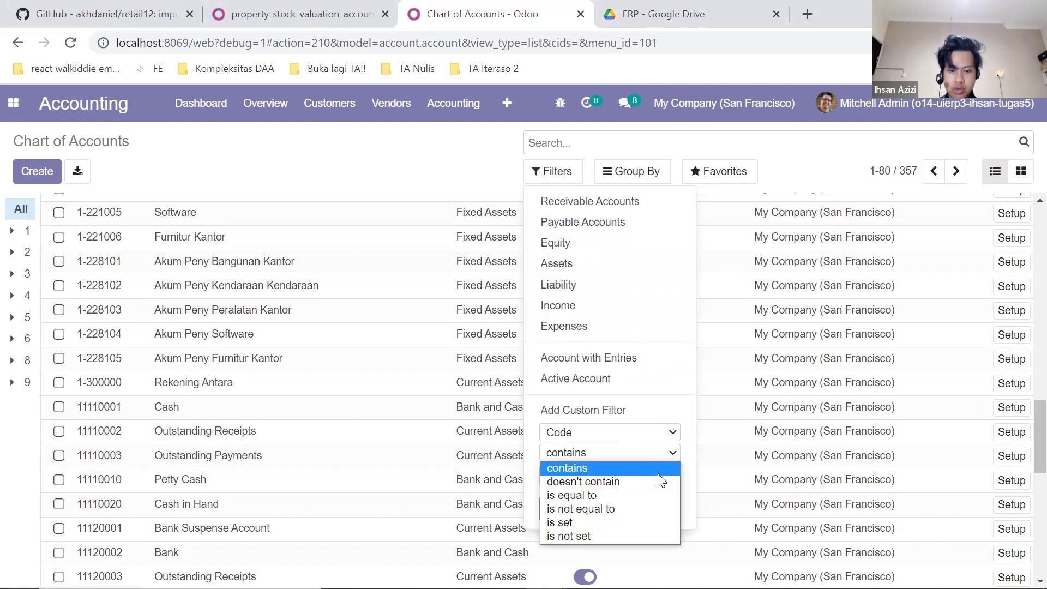
click(642, 483)
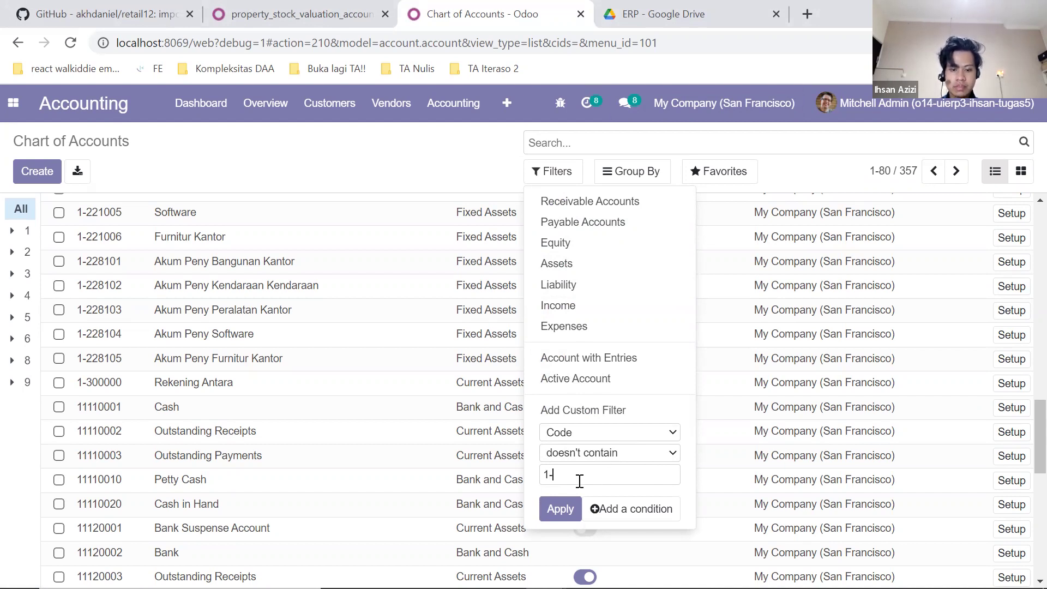
click(560, 509)
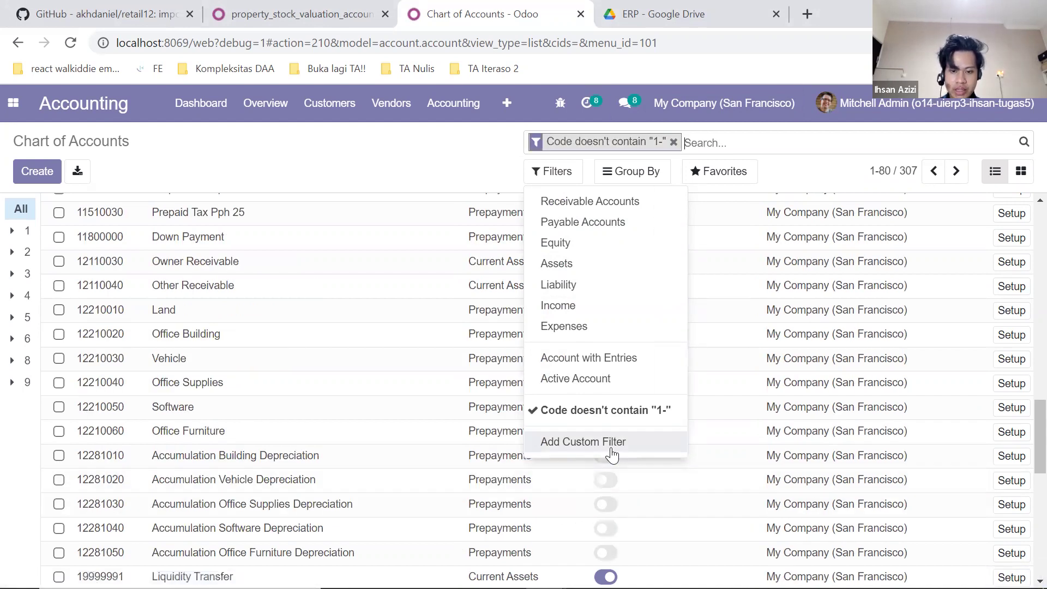
Add a second custom filter for Code doesn't contain "2-" to the chart of accounts
click(612, 450)
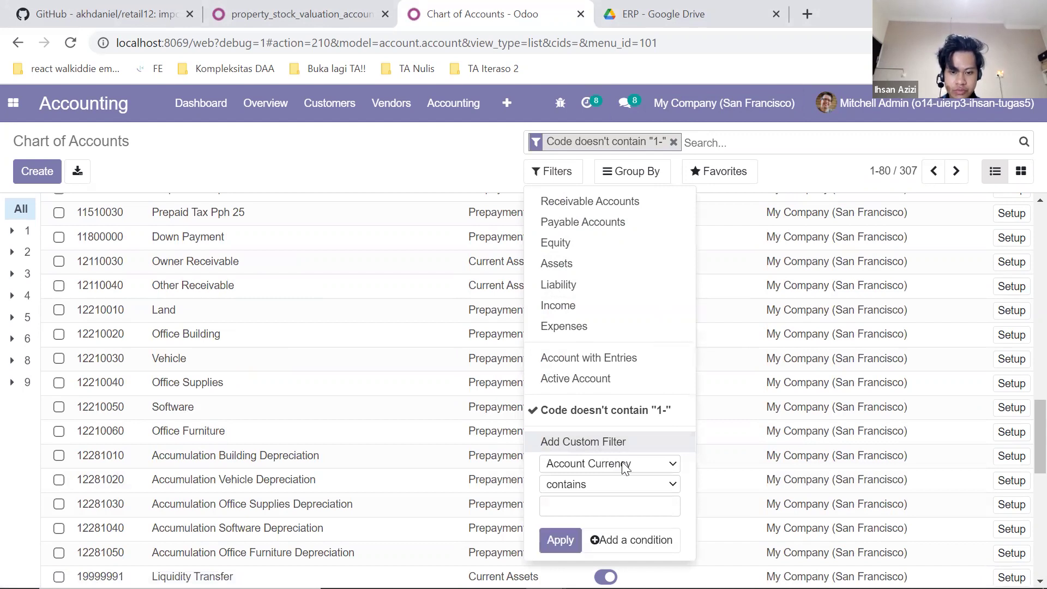
click(625, 467)
click(610, 257)
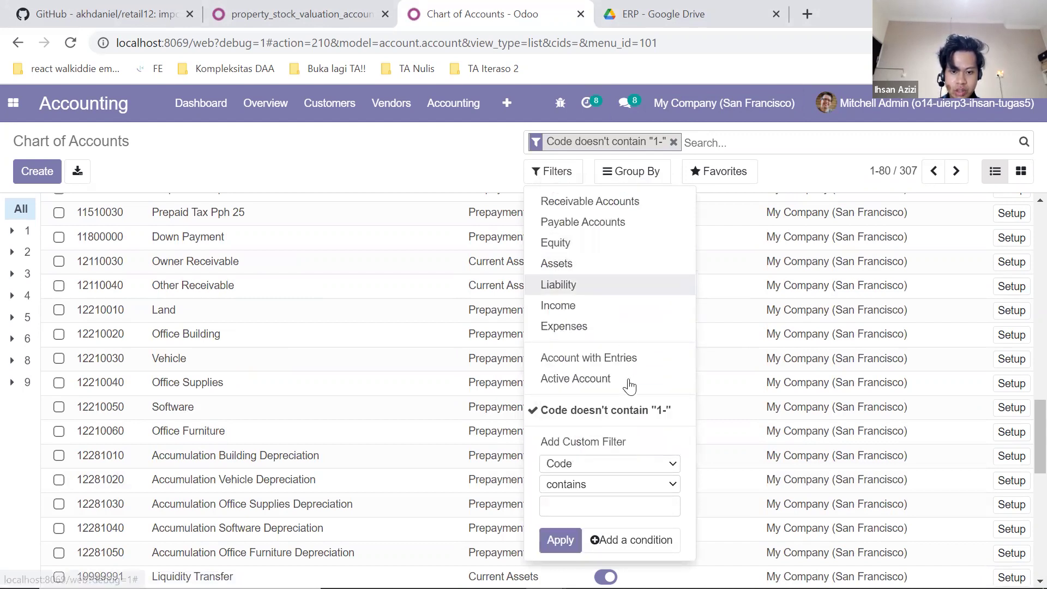
click(614, 484)
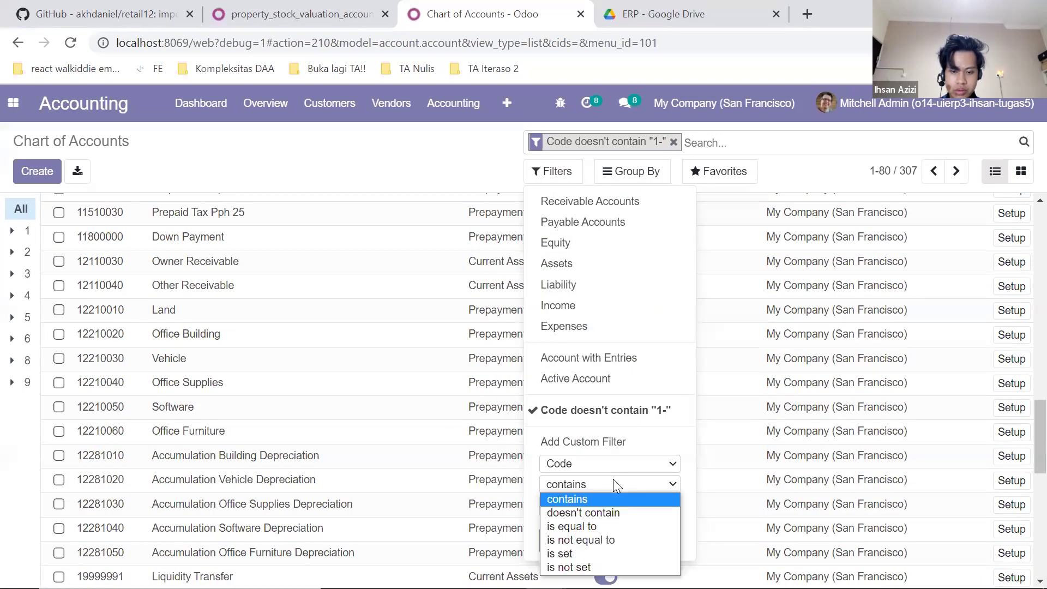
click(614, 511)
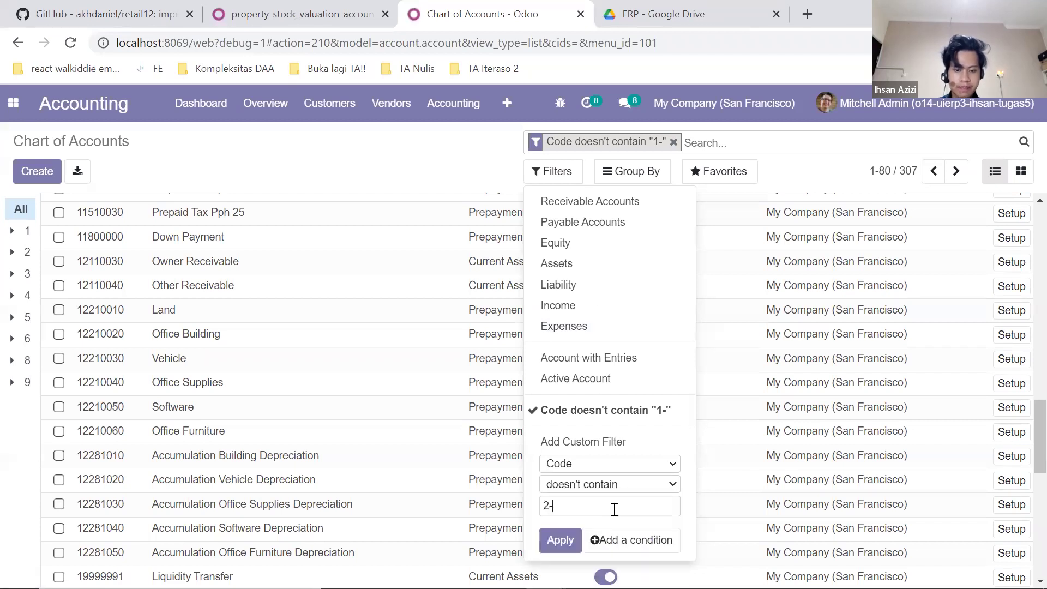
click(560, 540)
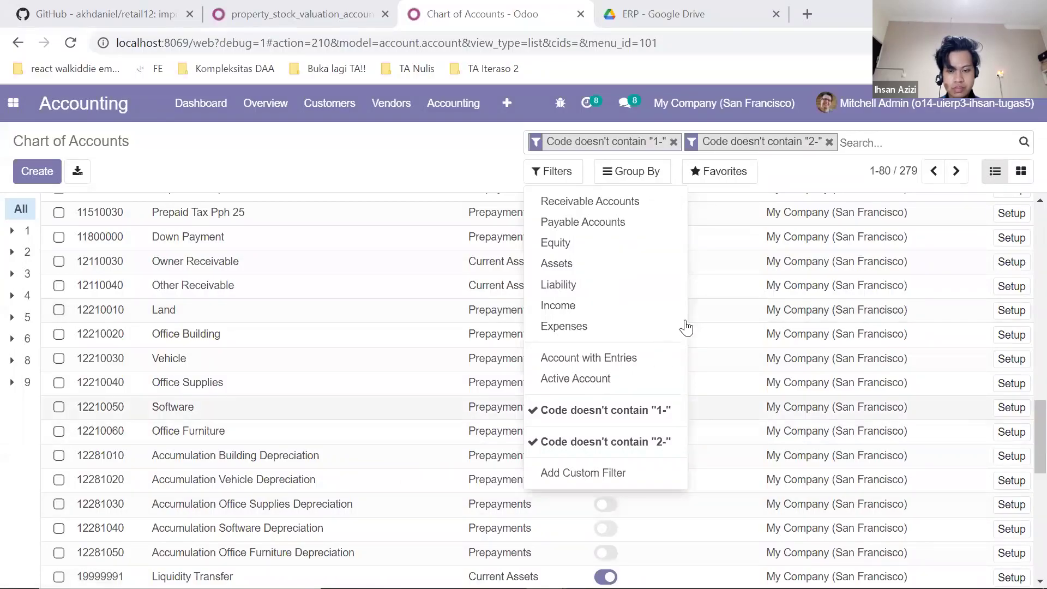
Add a third custom filter for Code doesn't contain "3-" to the chart of accounts
click(645, 473)
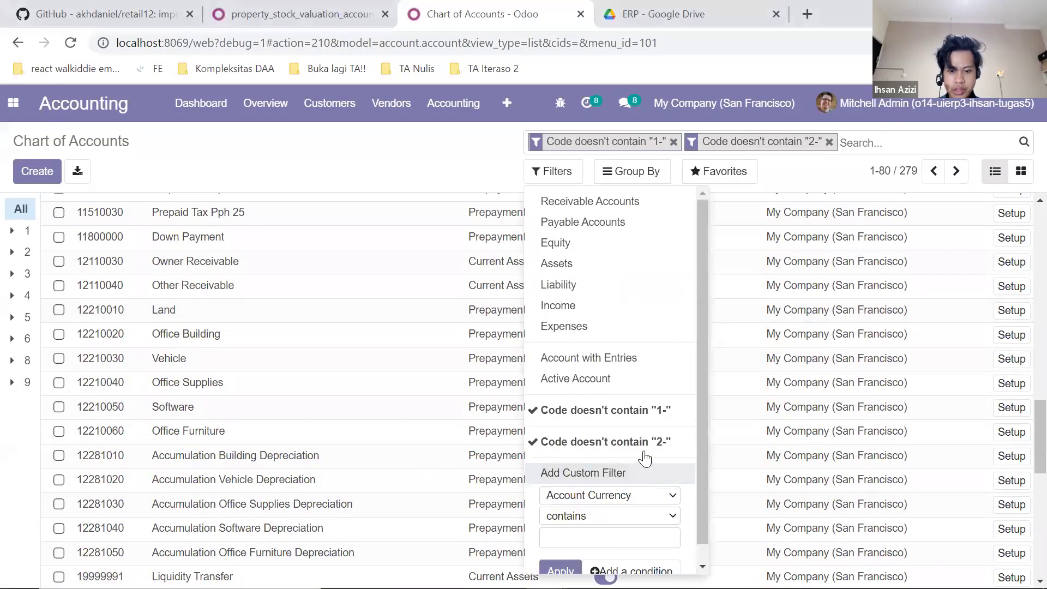
scroll(636, 496, down, 1)
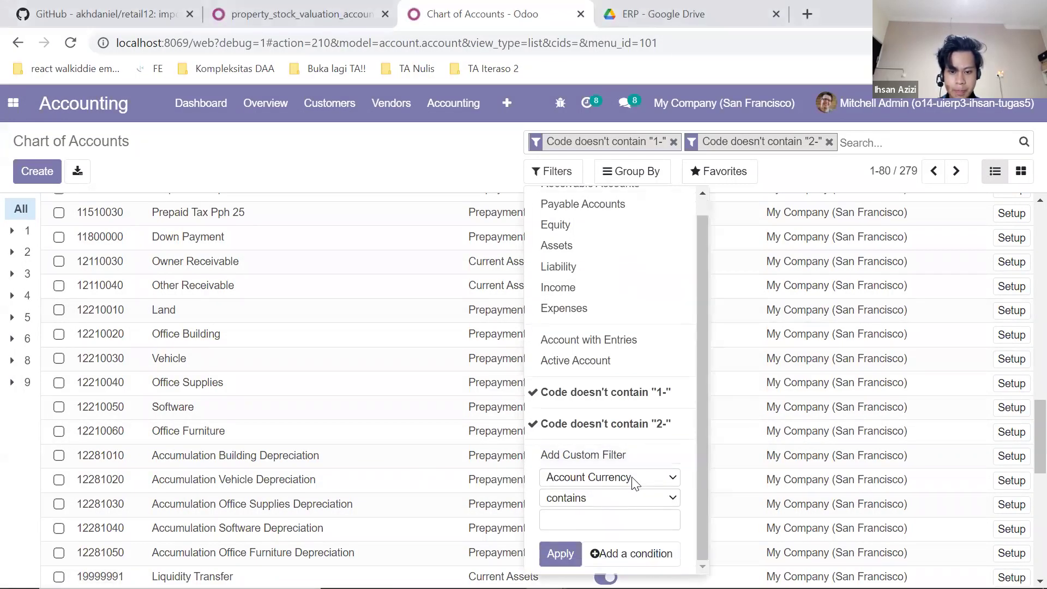
click(632, 479)
click(627, 269)
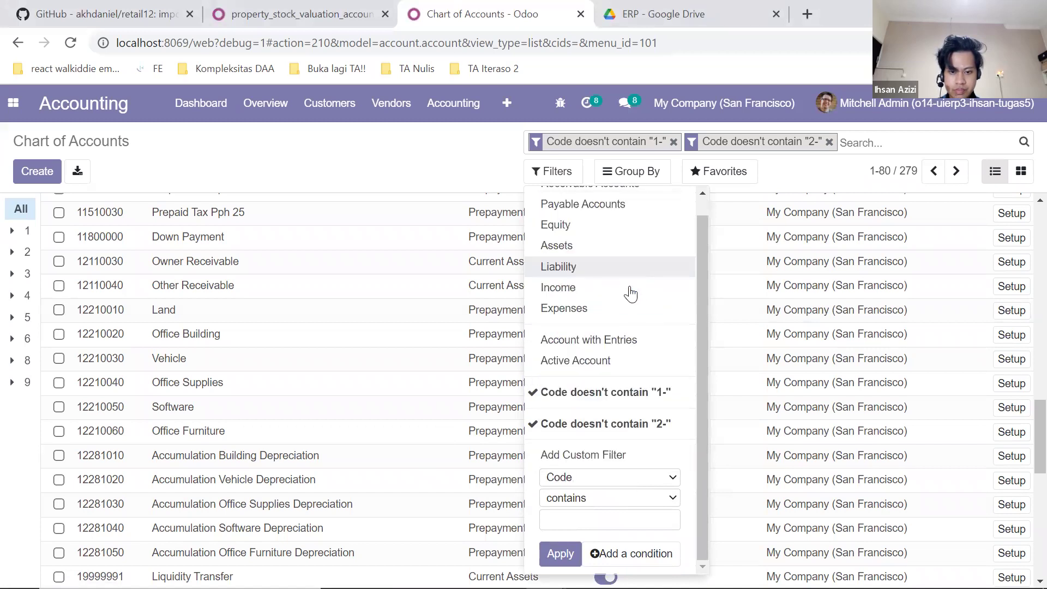
click(610, 498)
click(612, 426)
click(597, 521)
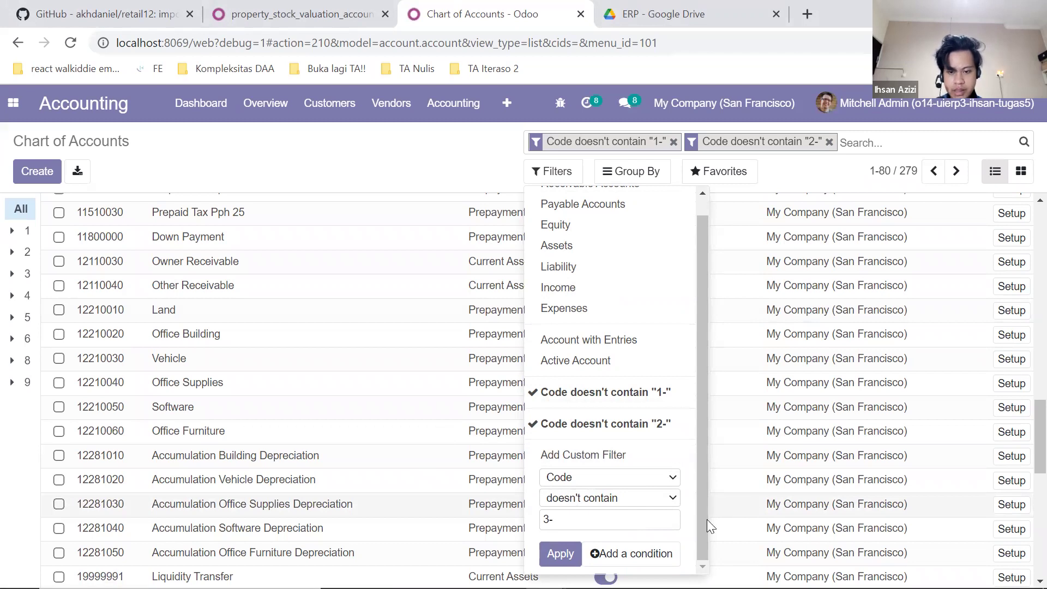
click(562, 553)
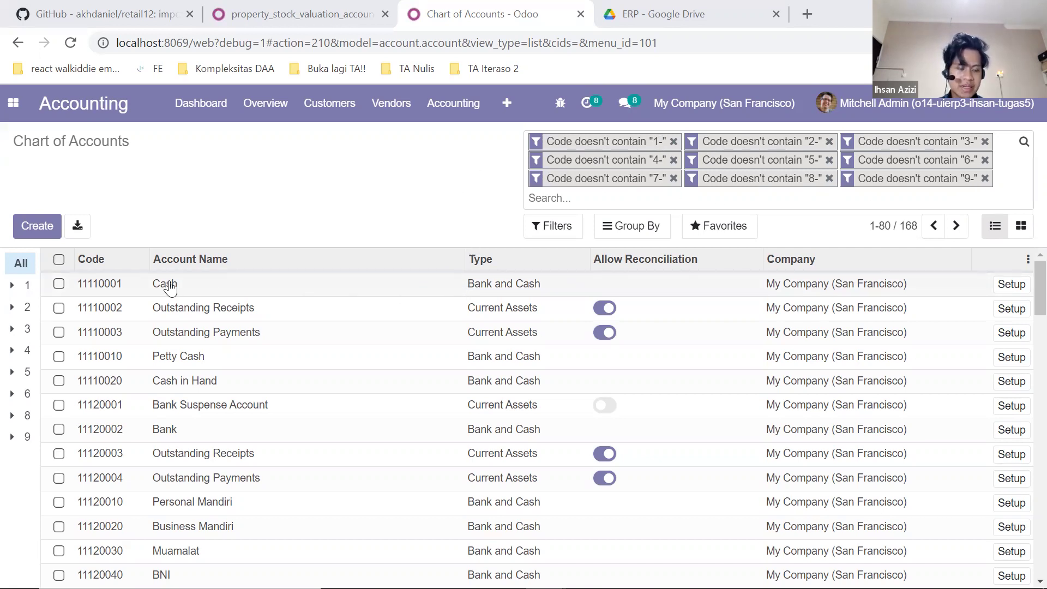
Select all accounts on the first page of the filtered chart of accounts and try to delete them
click(59, 261)
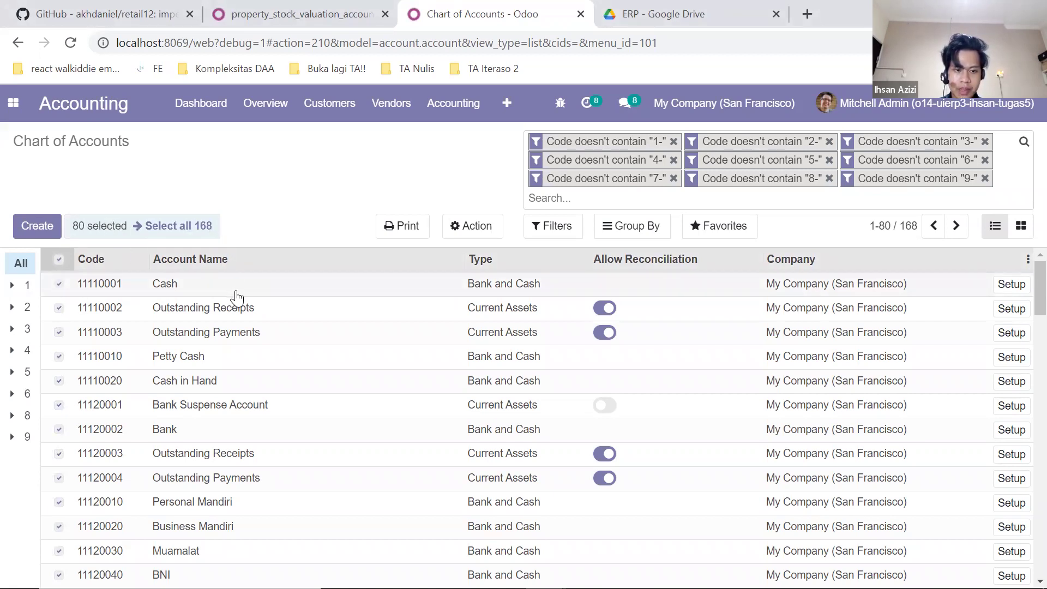
scroll(329, 362, down, 20)
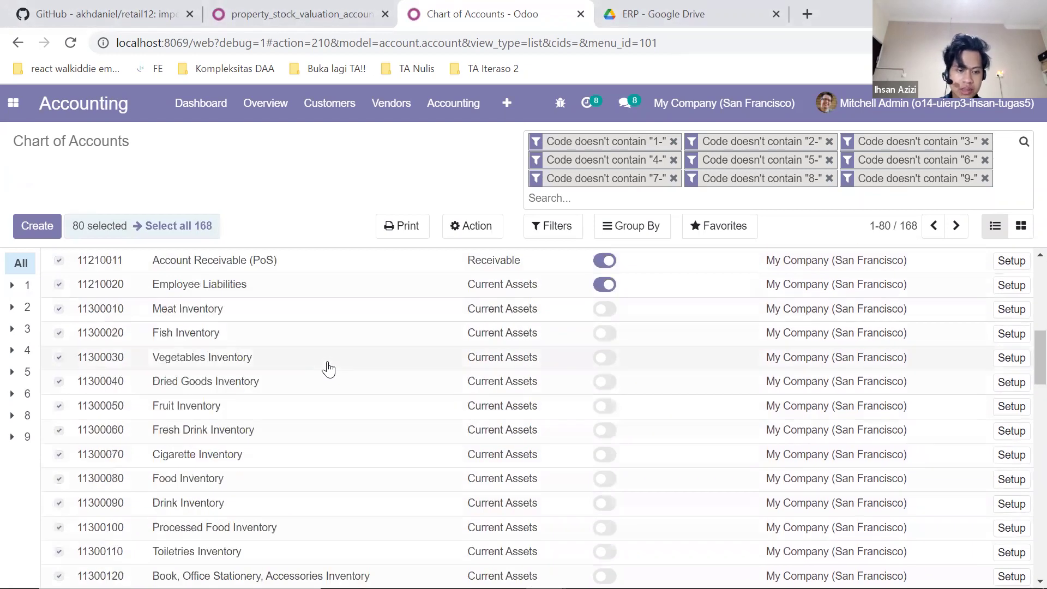
scroll(331, 372, up, 20)
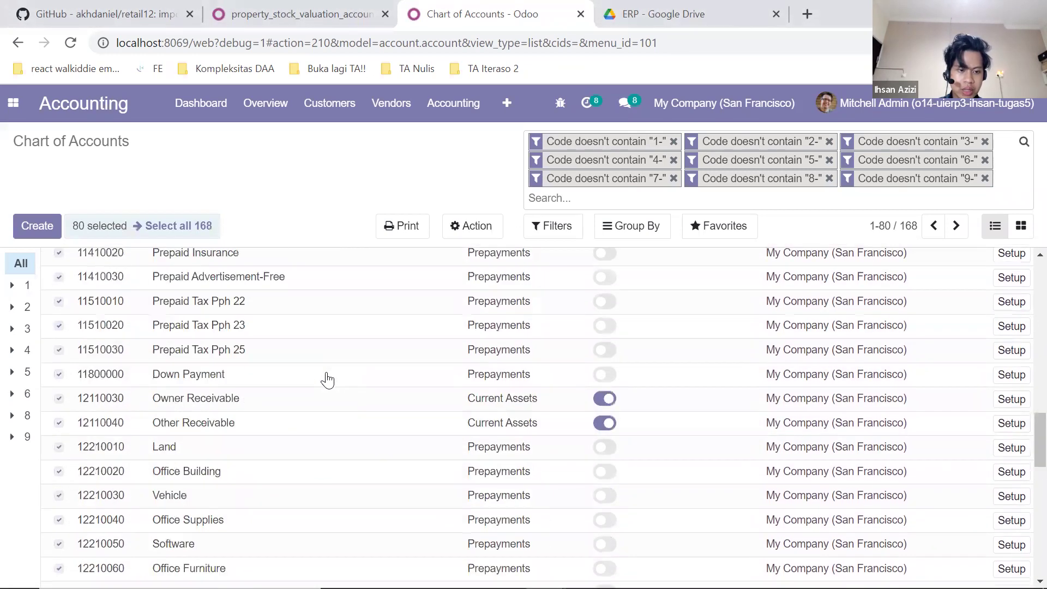
scroll(319, 378, up, 2)
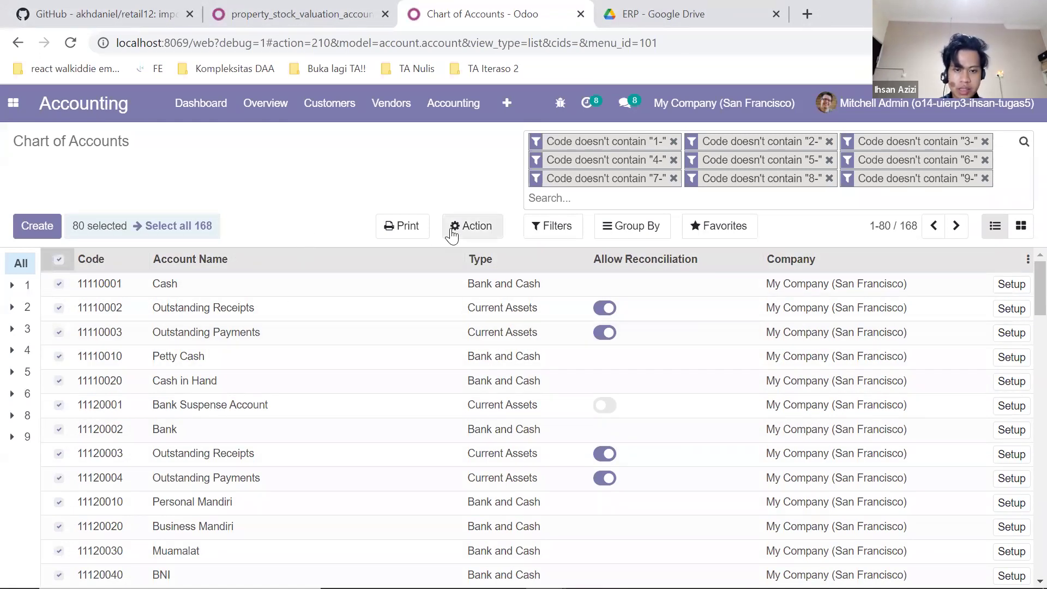
click(472, 226)
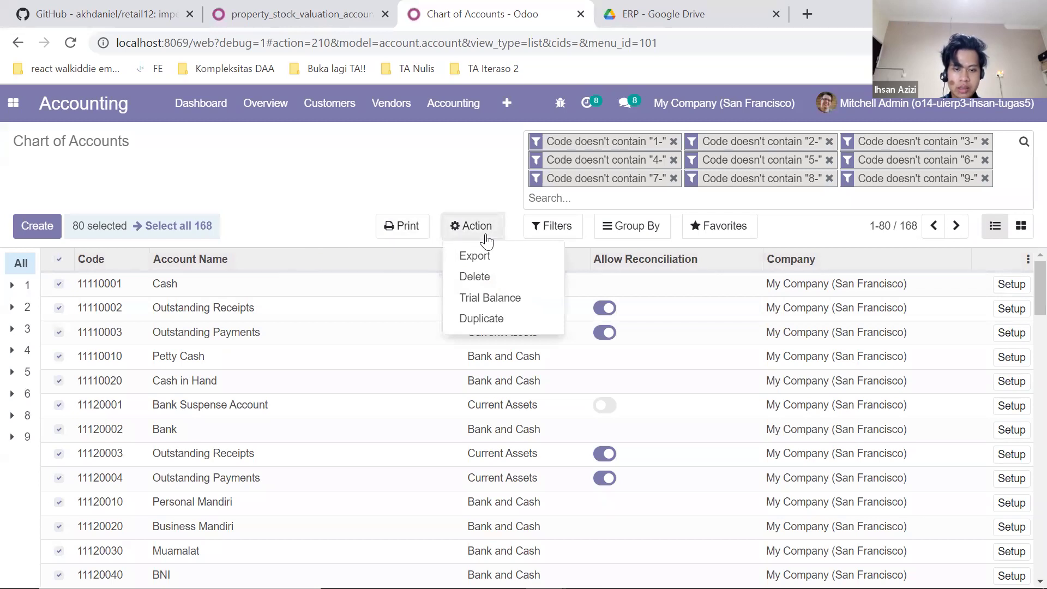
click(491, 276)
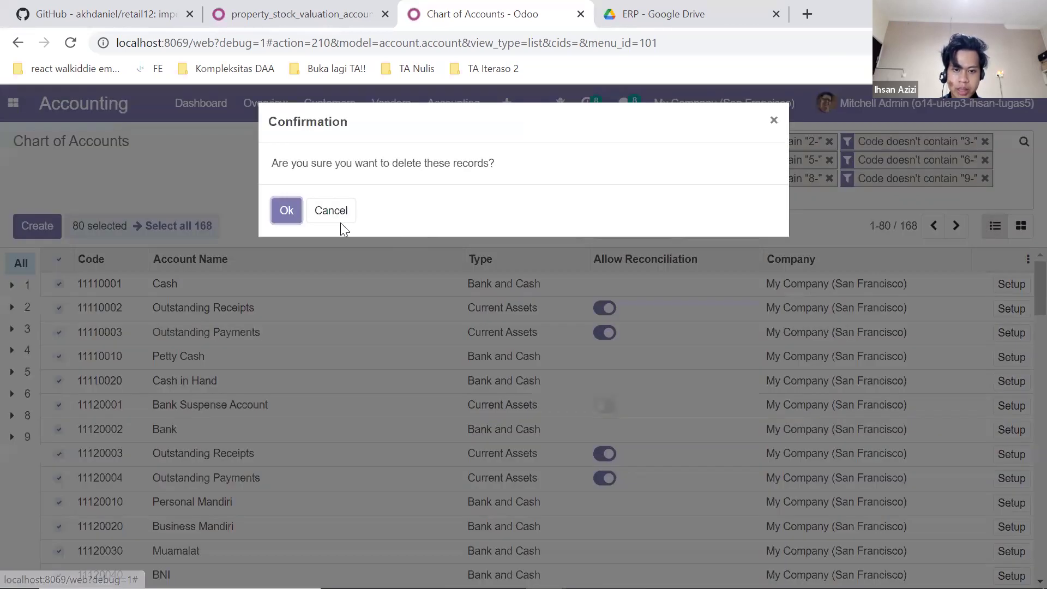
click(287, 215)
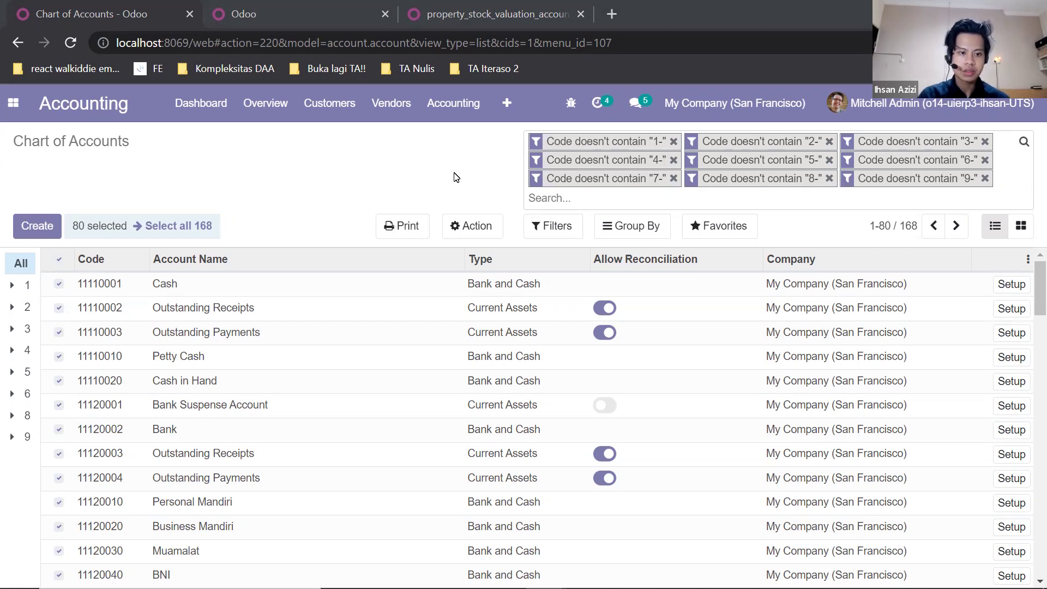
Check which journals remain in the journals list and return to the chart of accounts
click(271, 8)
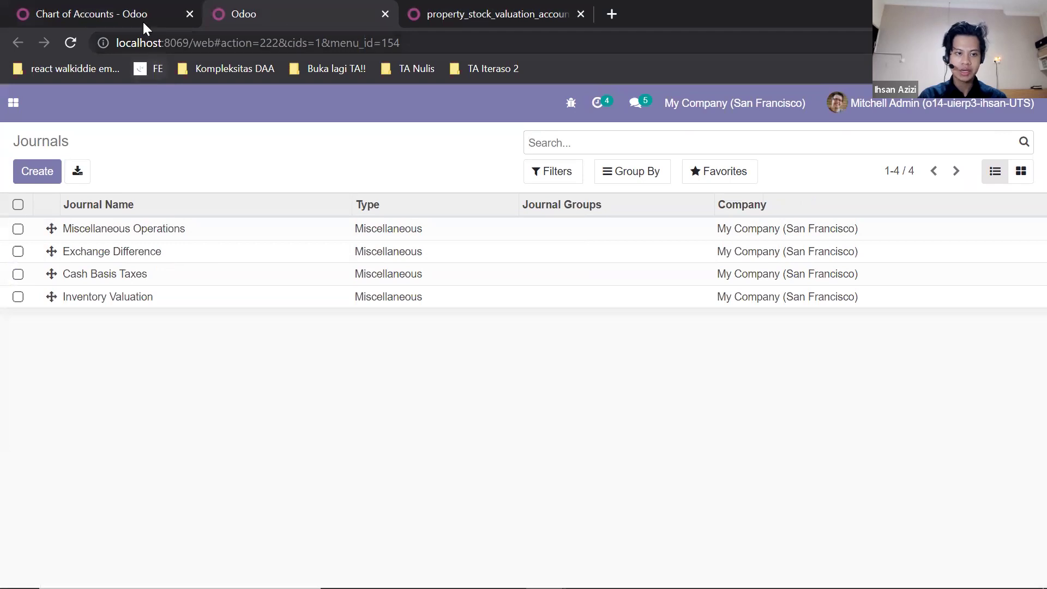
click(145, 6)
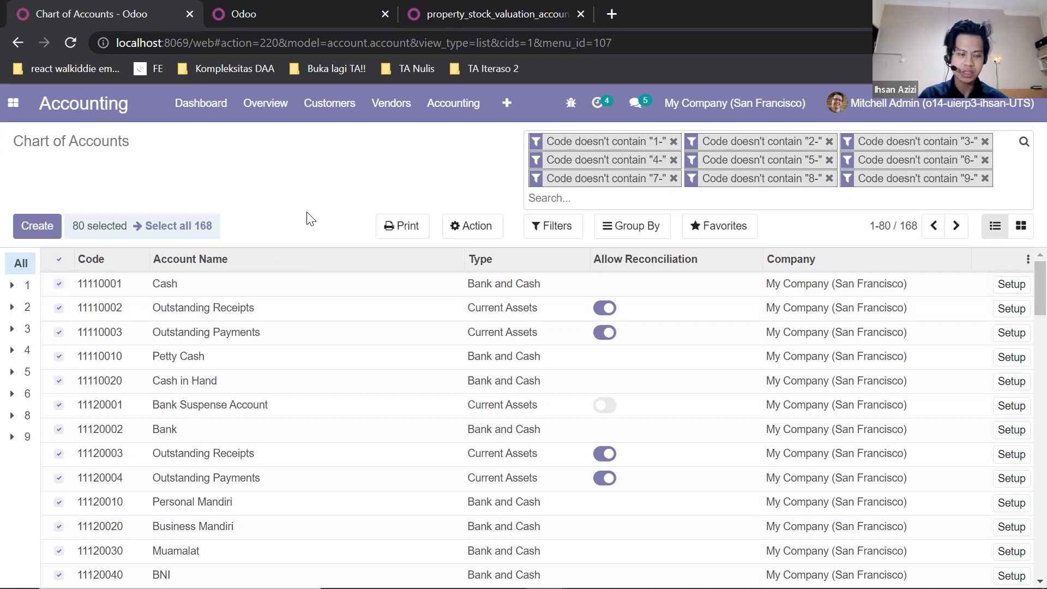
click(325, 13)
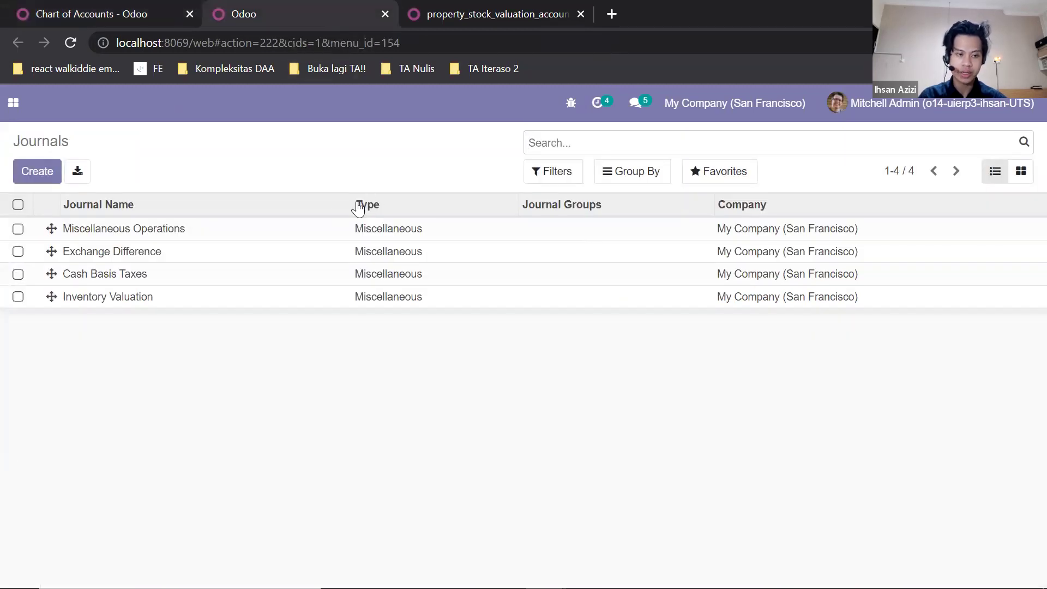
click(85, 17)
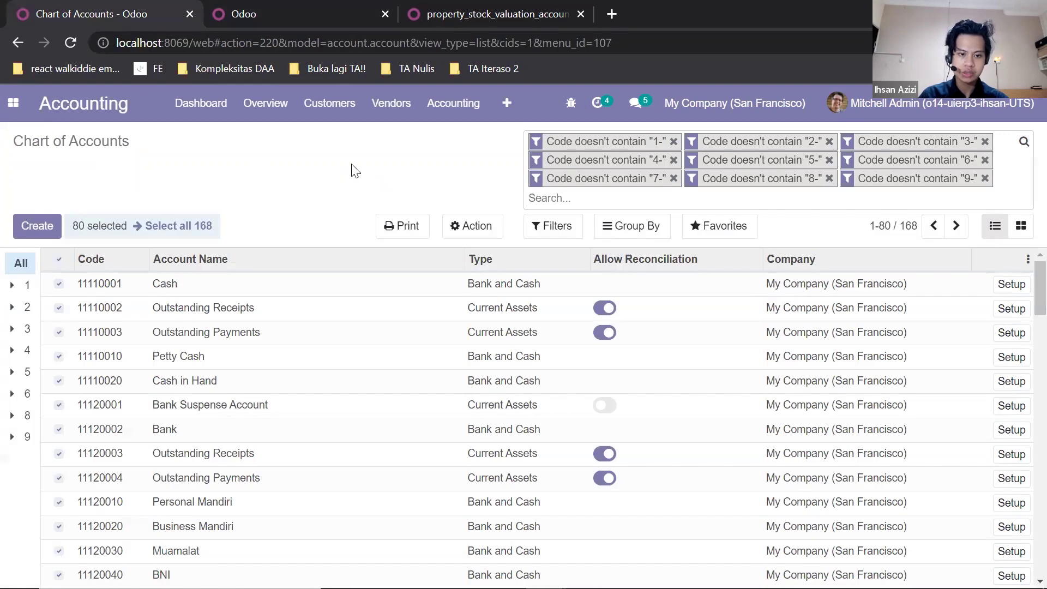
Delete the selected default accounts on the first page of the filtered list, starting with Cash 11110001
scroll(349, 392, down, 14)
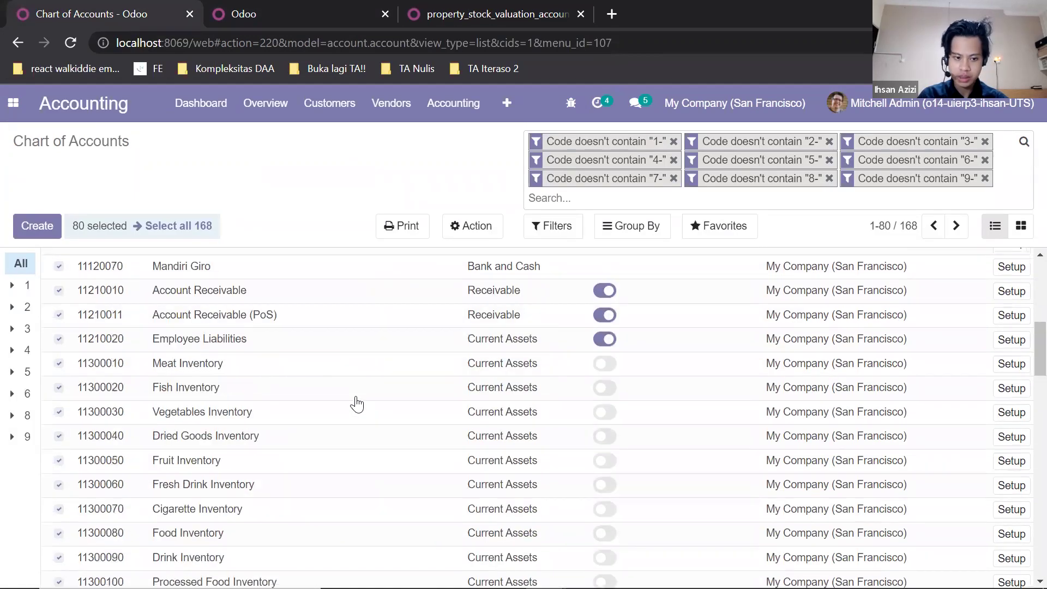
scroll(360, 409, down, 10)
scroll(362, 409, up, 20)
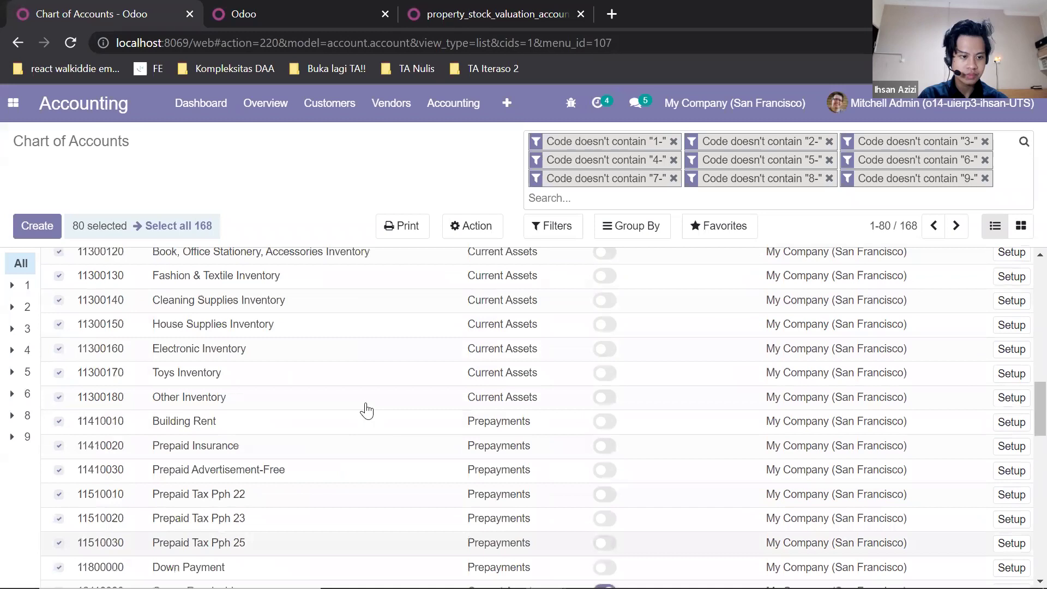
click(466, 228)
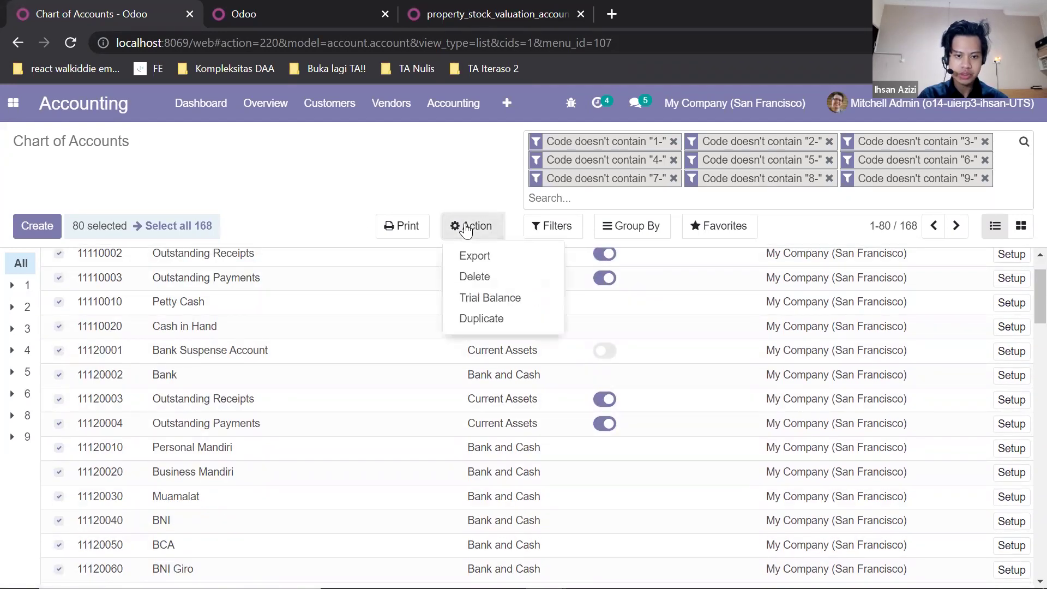
click(474, 275)
click(287, 217)
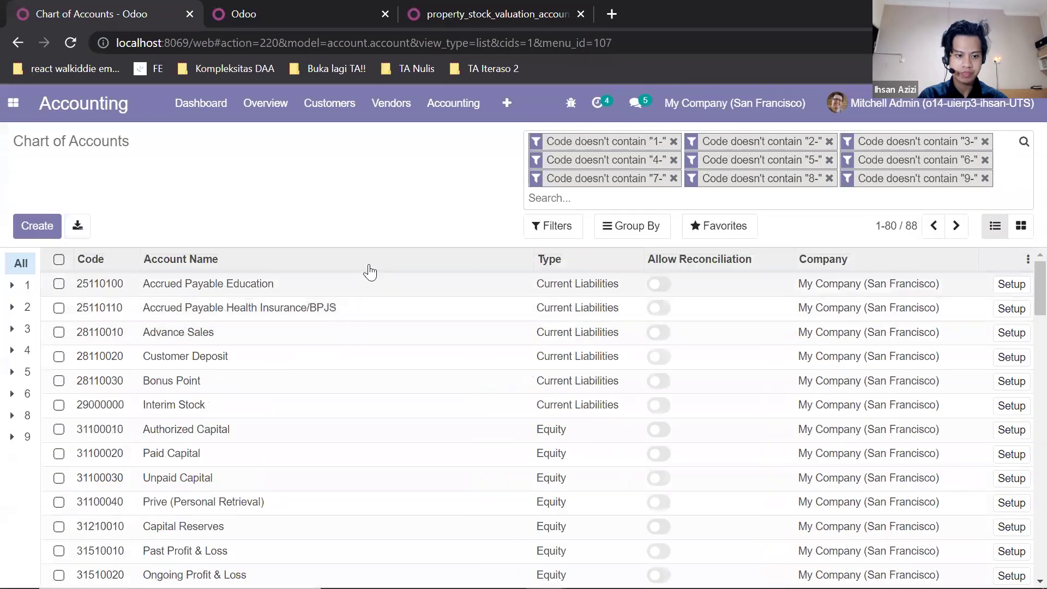
Select and delete the next full page of filtered accounts, starting with Accrued Payable Education 25110100
click(58, 260)
click(472, 226)
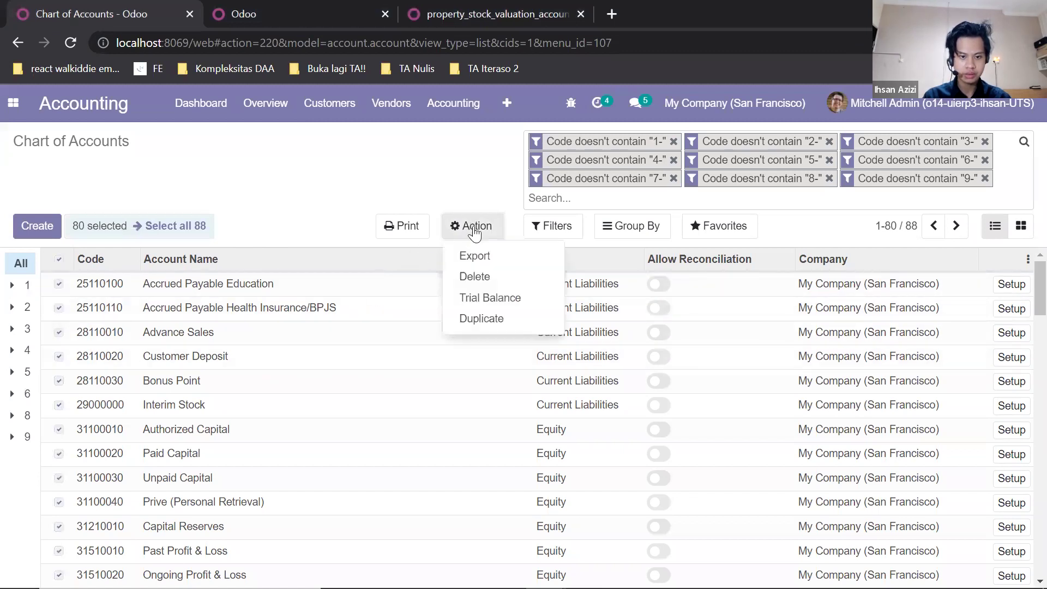
click(476, 276)
click(284, 212)
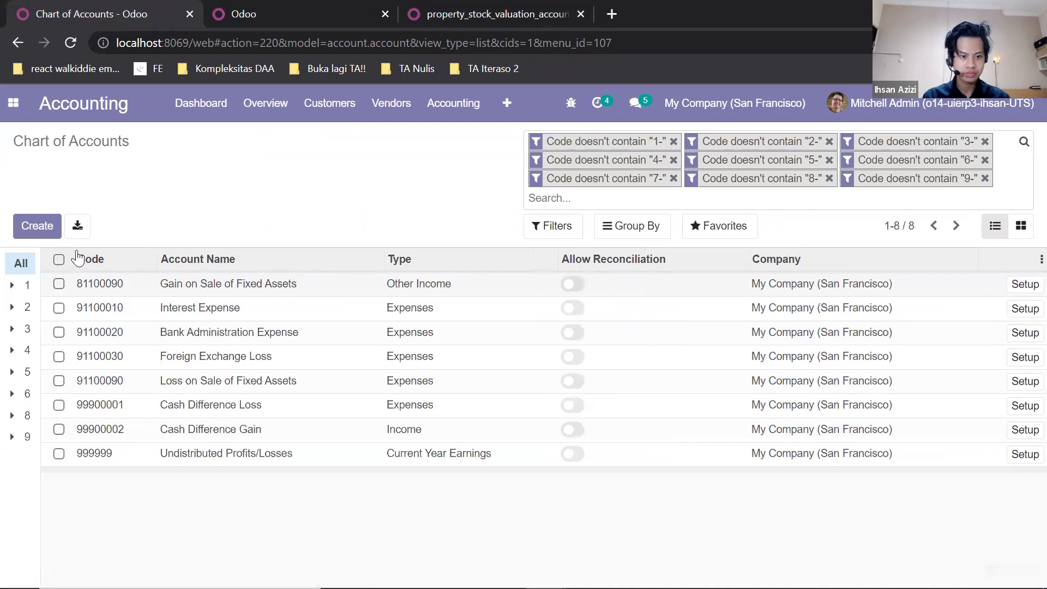
Select and delete the remaining filtered accounts, from Gain on Sale of Fixed Assets to Undistributed Profits/Losses
click(60, 261)
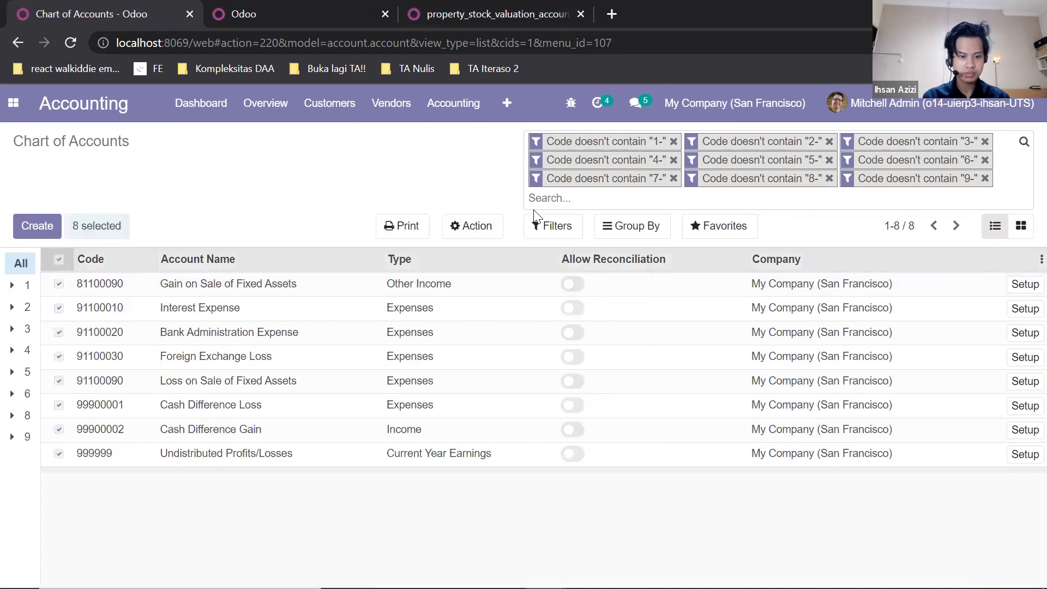
click(479, 239)
click(477, 276)
click(278, 218)
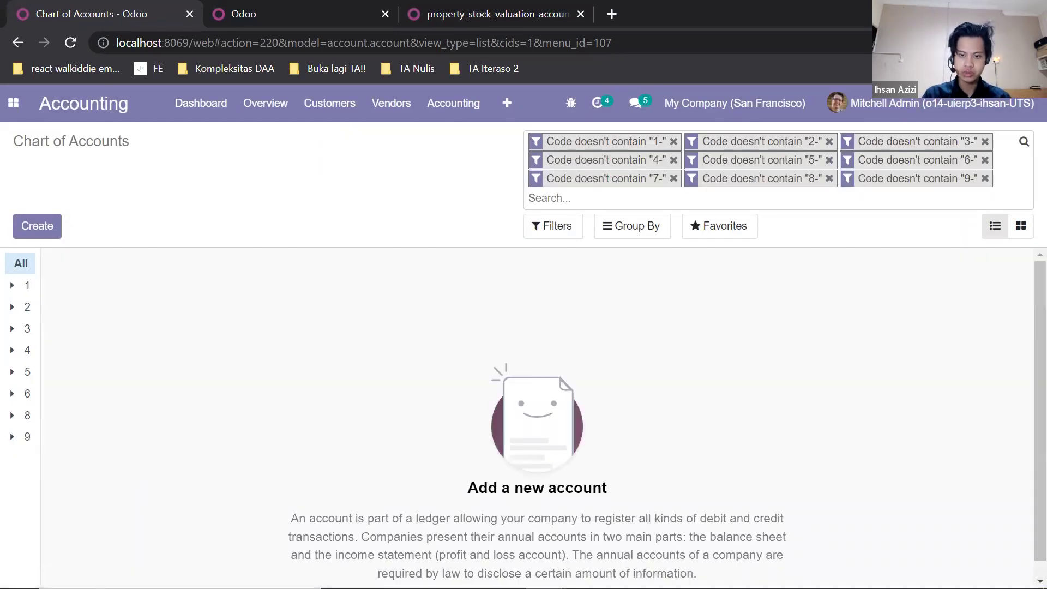
Remove all the Code doesn't contain filters, "1-" through "9-", to list the imported chart of accounts
click(674, 141)
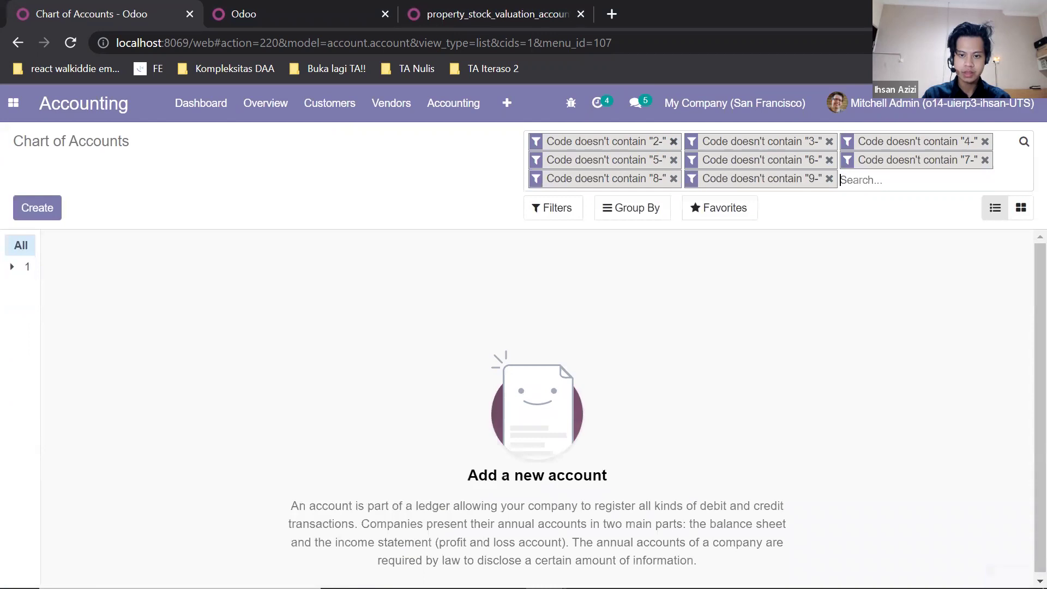
click(673, 141)
click(674, 141)
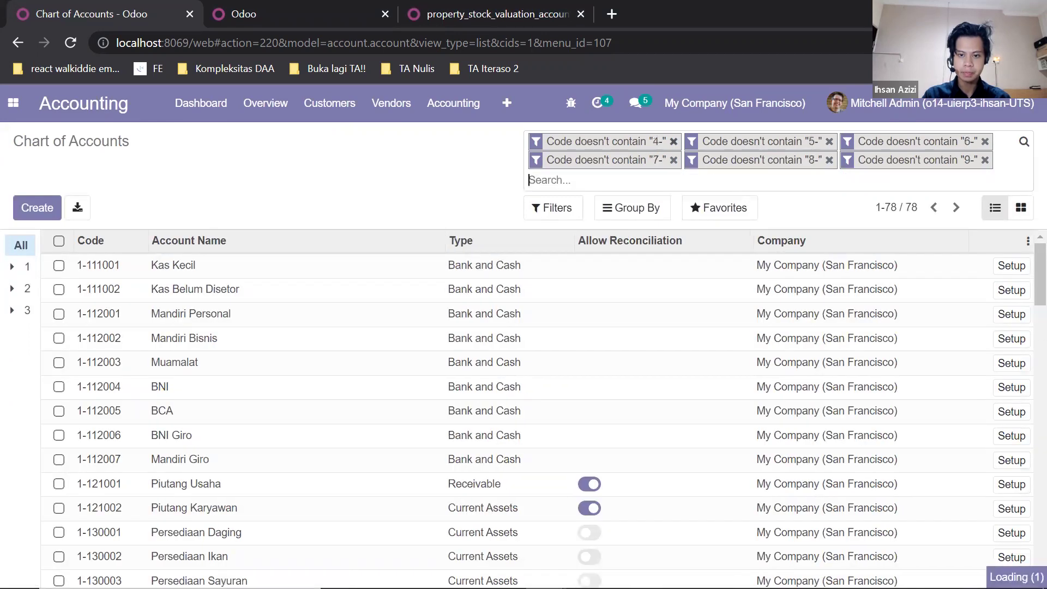
click(673, 142)
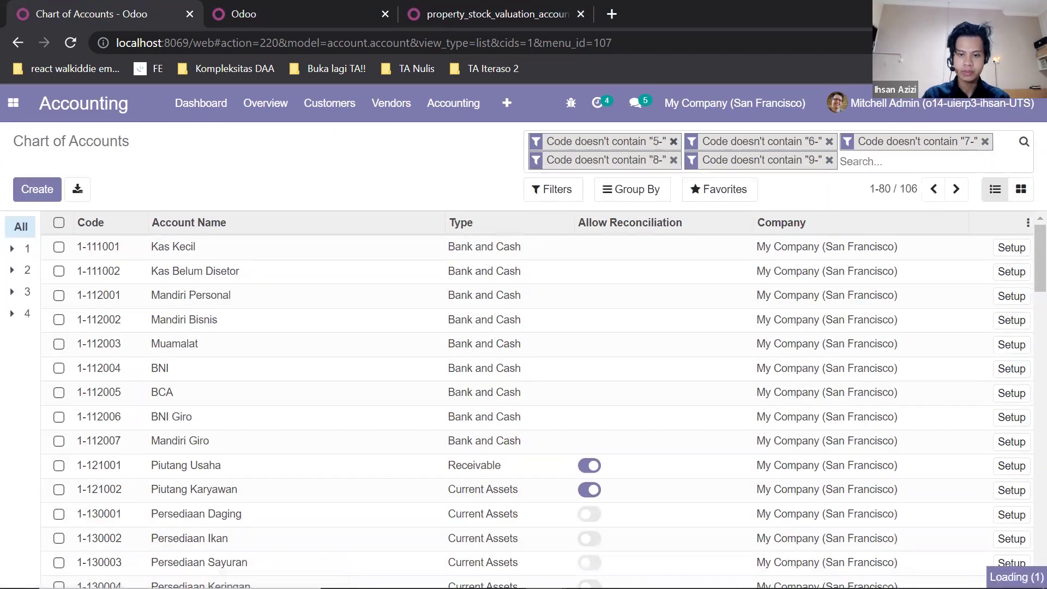
click(673, 141)
click(674, 141)
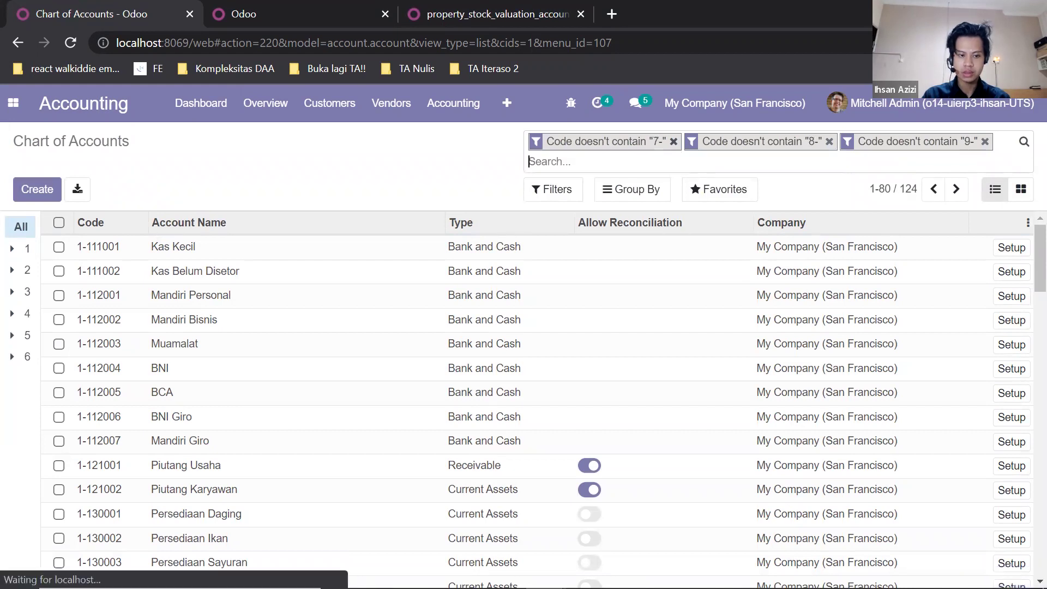
click(674, 141)
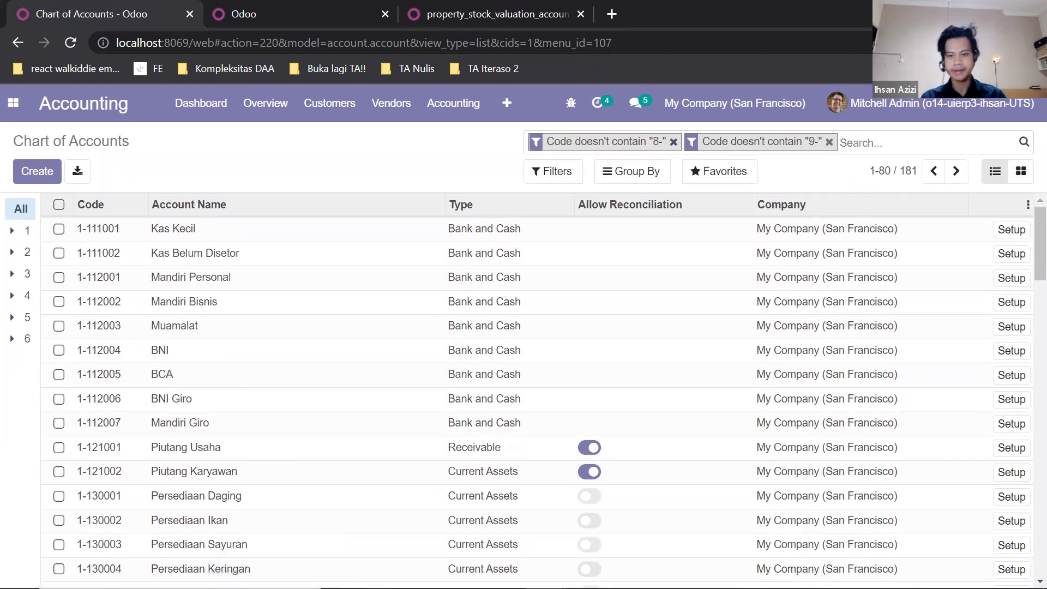
click(674, 141)
key(BackSpace)
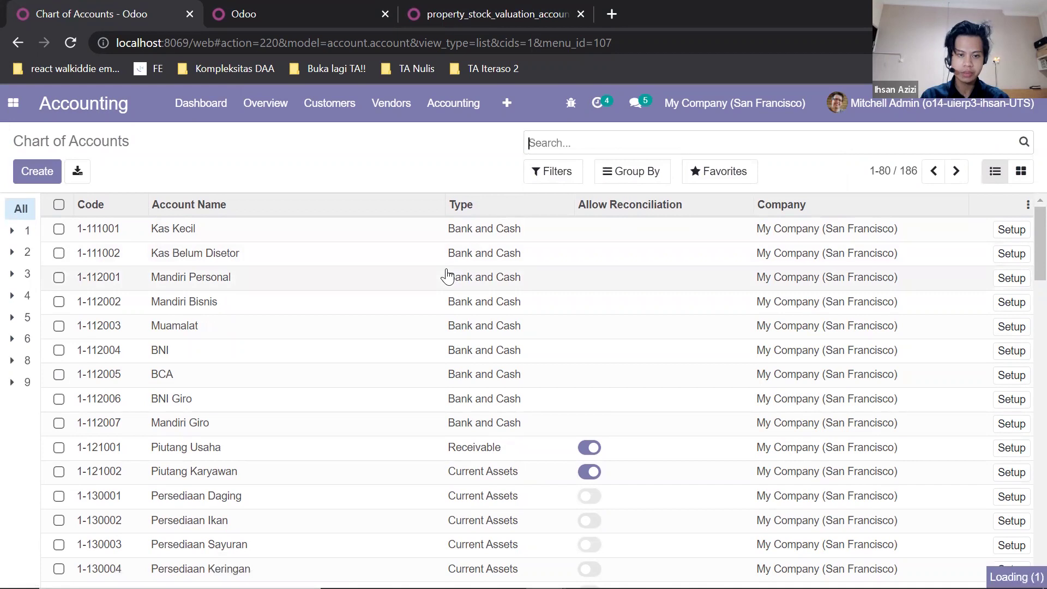
scroll(460, 278, down, 8)
scroll(452, 300, up, 8)
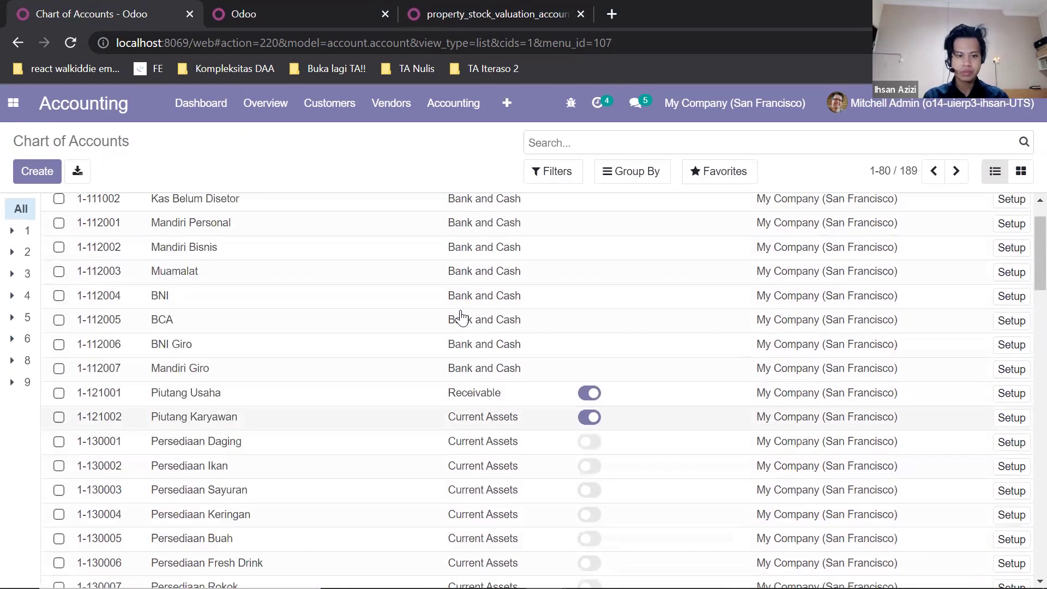